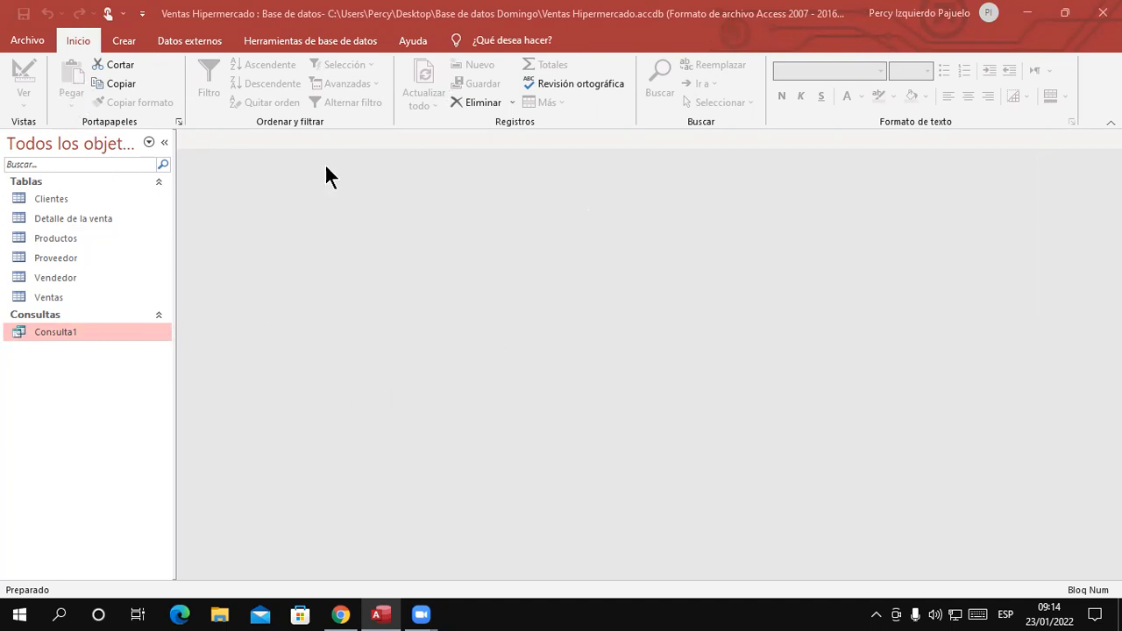
# Minimize the database window and check the desktop text files Diseño Grafico, Nuevo documento and Windows martes y Jueves, closing each one.
pyautogui.click(1028, 12)
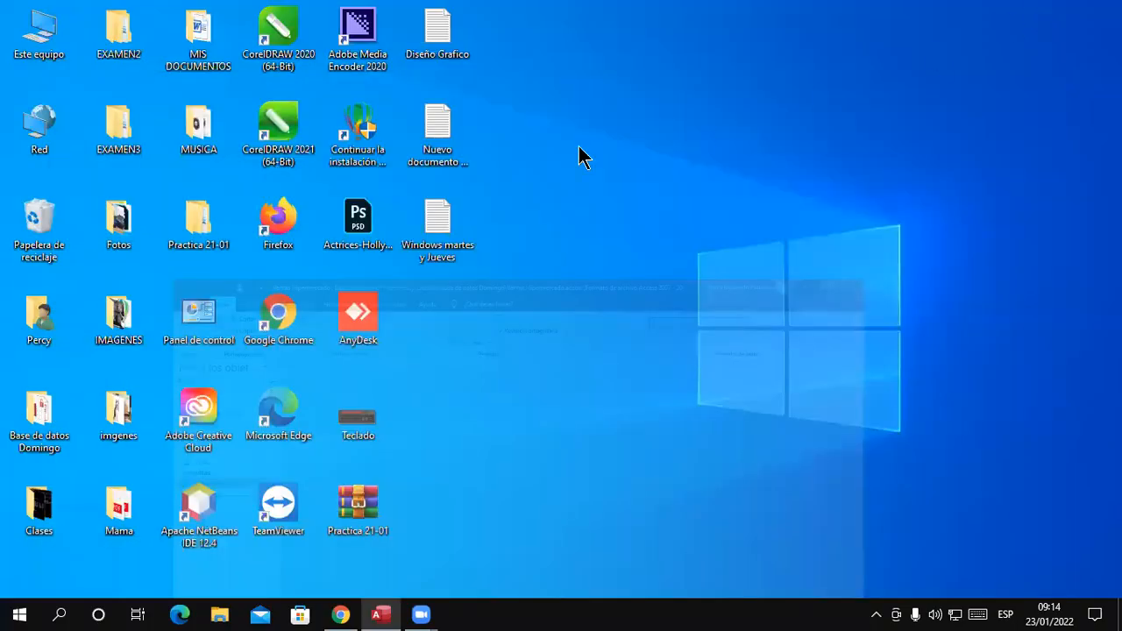
pyautogui.rightClick(565, 153)
pyautogui.click(447, 57)
pyautogui.doubleClick(447, 57)
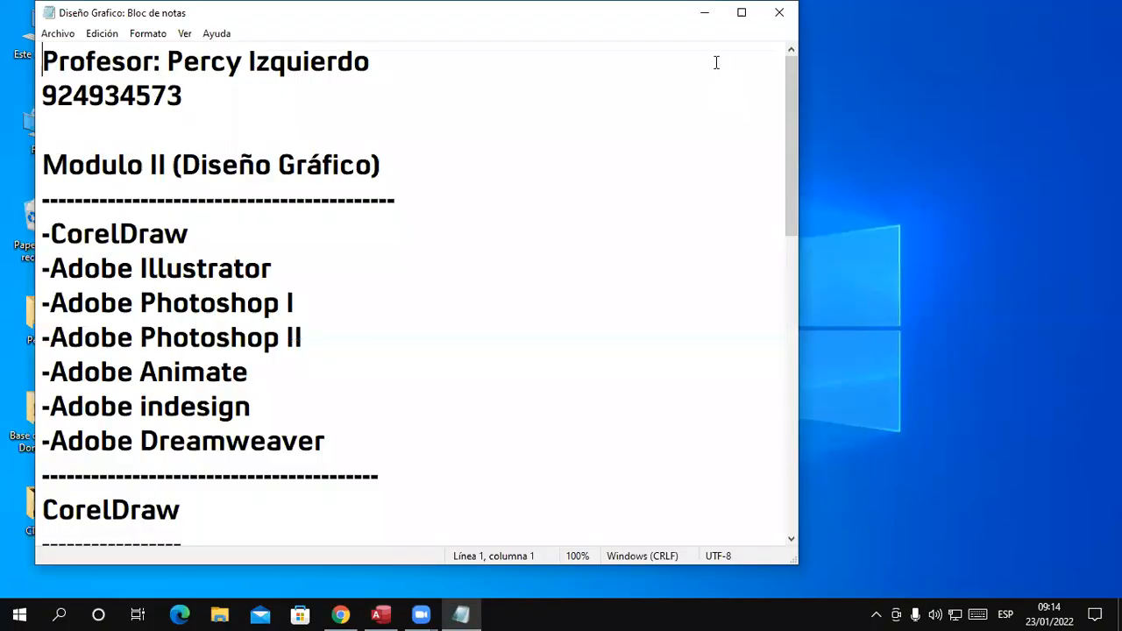
pyautogui.click(779, 12)
pyautogui.doubleClick(429, 158)
pyautogui.click(779, 12)
pyautogui.click(439, 226)
pyautogui.doubleClick(438, 226)
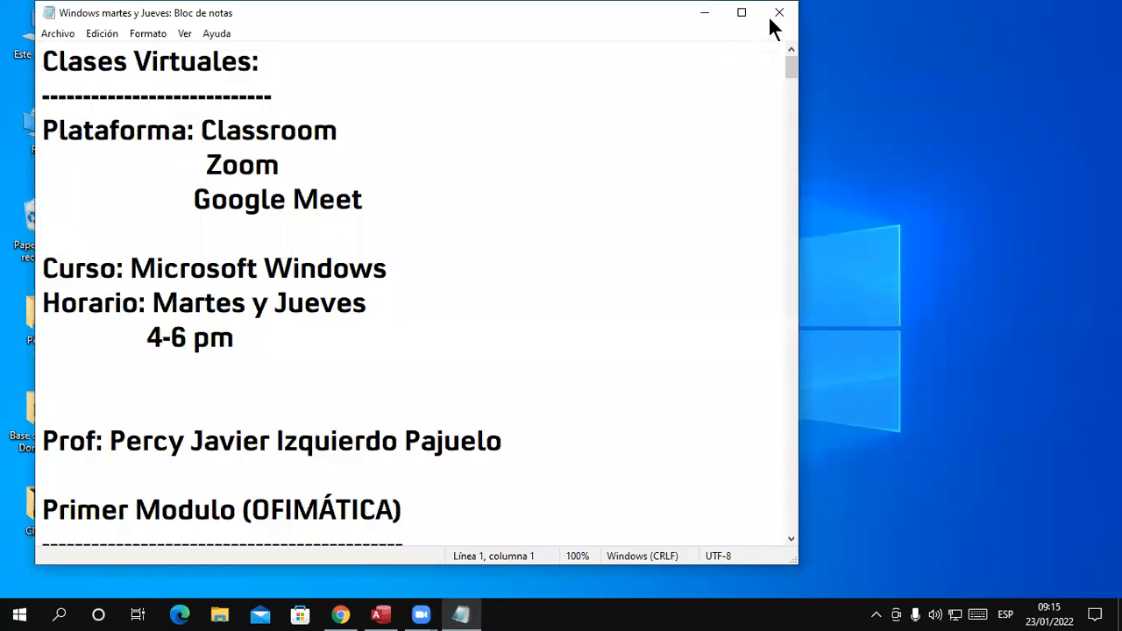
pyautogui.click(777, 14)
# Create a new text document on the desktop and open it in Notepad.
pyautogui.rightClick(594, 87)
pyautogui.moveTo(672, 240)
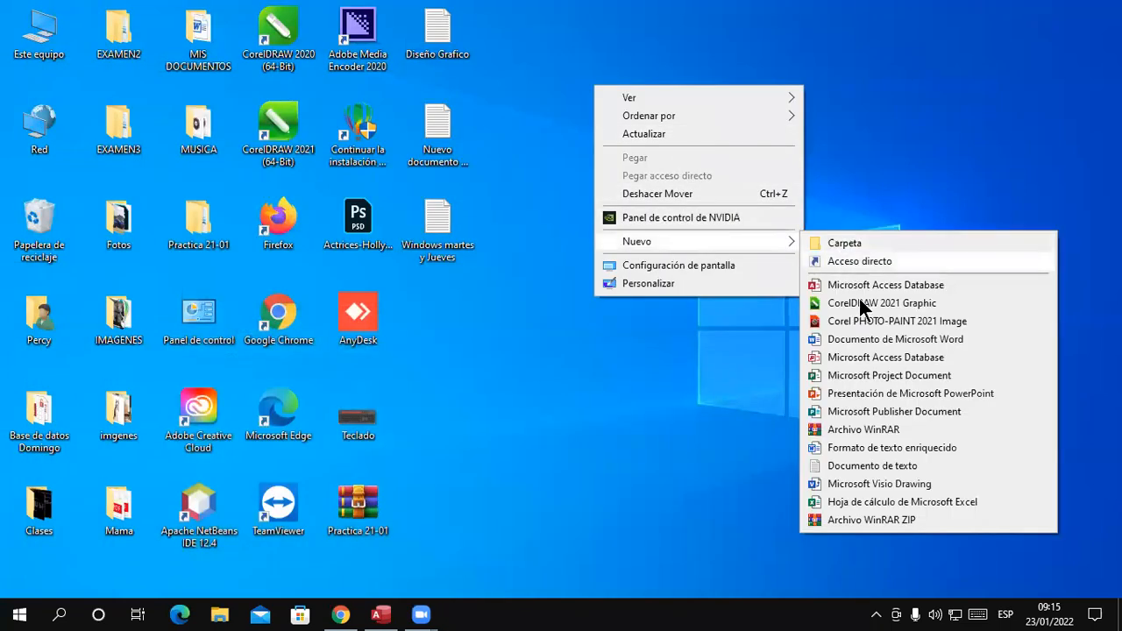
pyautogui.click(861, 467)
pyautogui.click(613, 140)
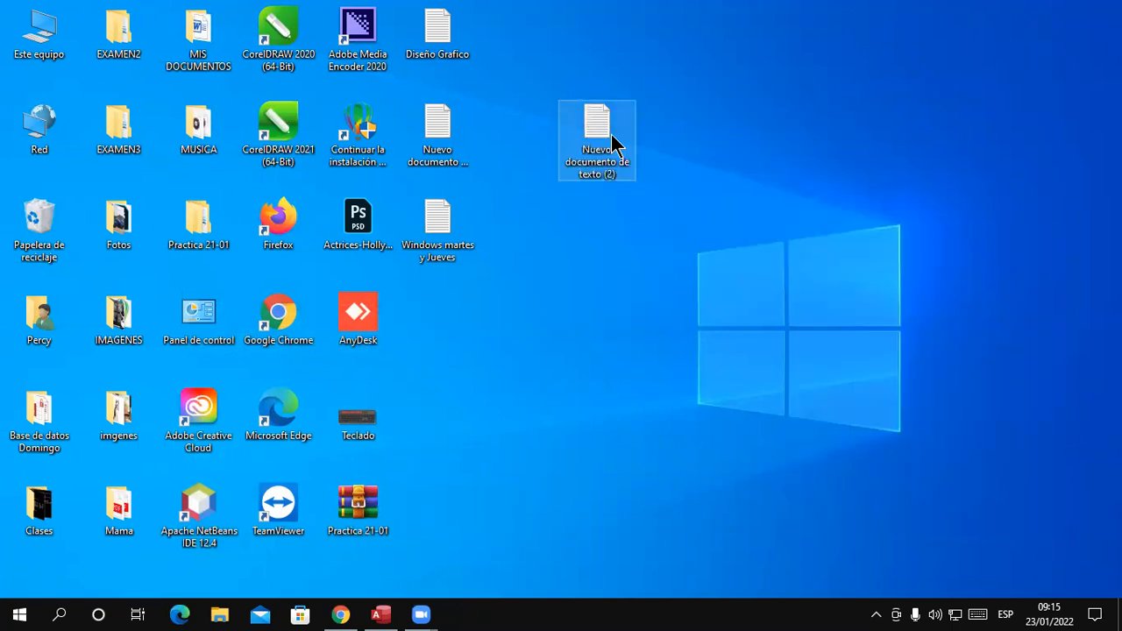
pyautogui.doubleClick(598, 131)
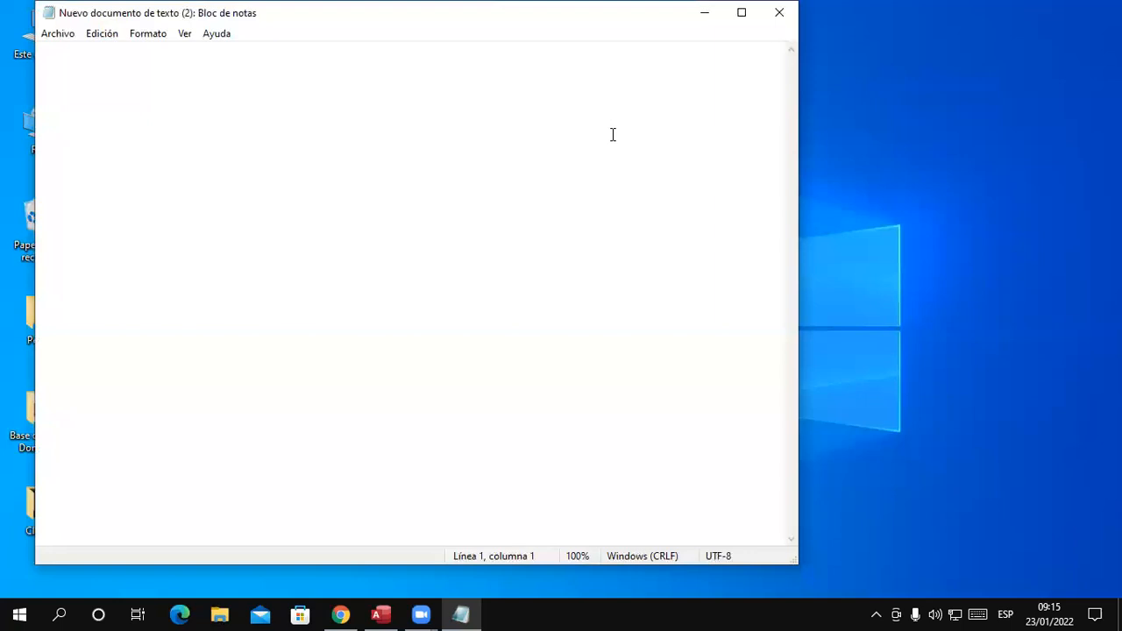
# Write the heading "Crear las siguientes consultas" in the blank note and underline it with a row of dashes.
pyautogui.write('C')
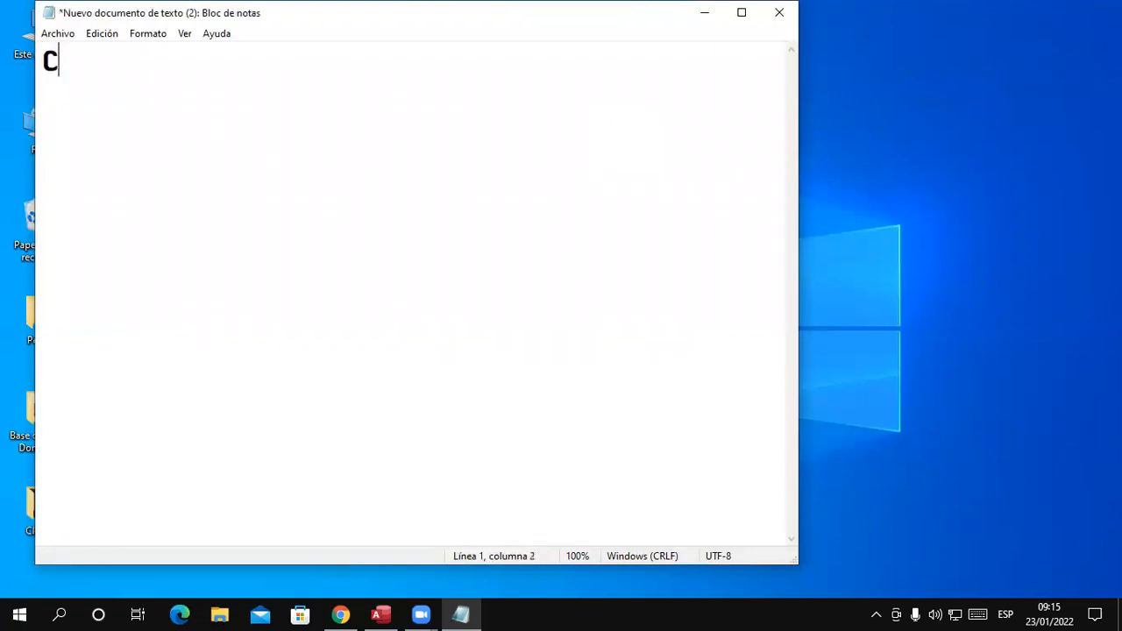
pyautogui.write('reaqr')
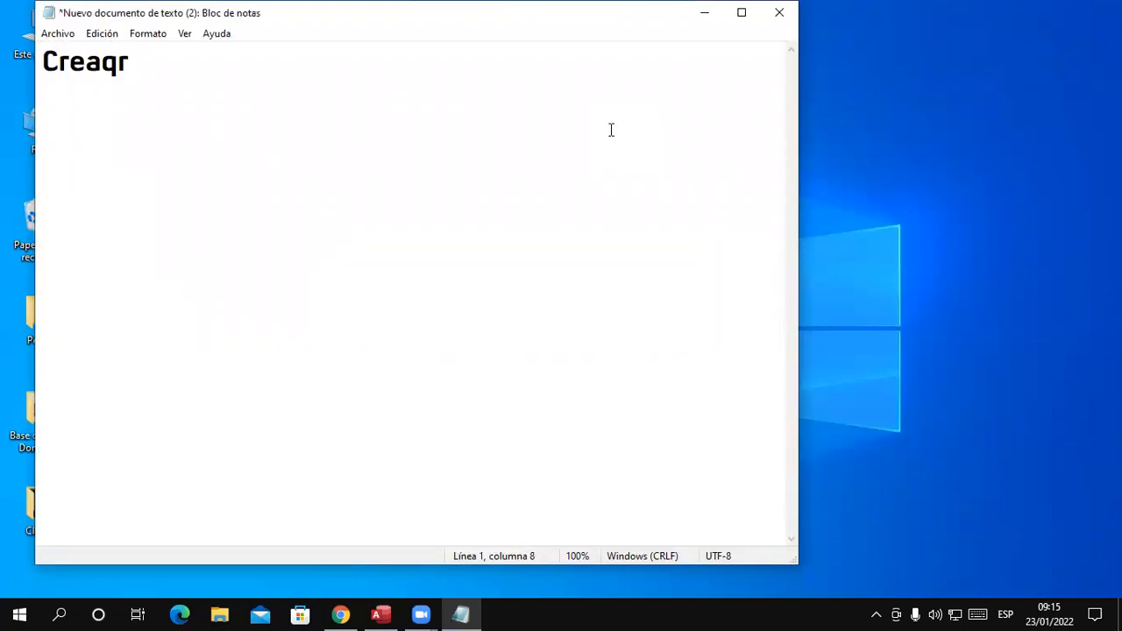
pyautogui.click(434, 106)
pyautogui.press('BackSpace')
pyautogui.press('BackSpace')
pyautogui.press('BackSpace')
pyautogui.write('r las si')
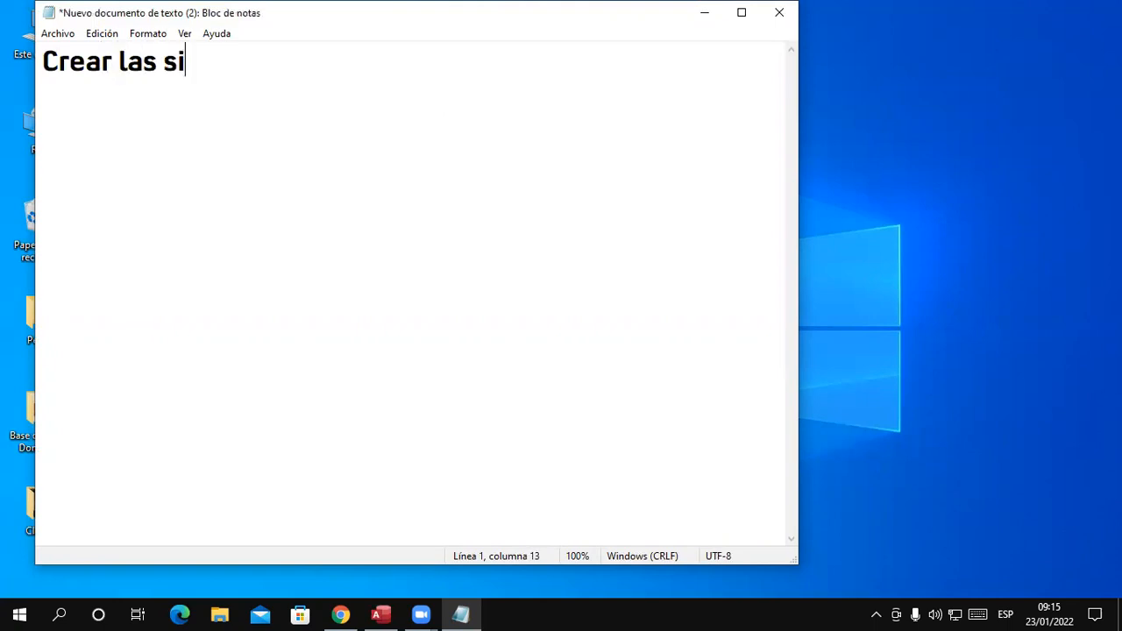
pyautogui.write('guientes consultas')
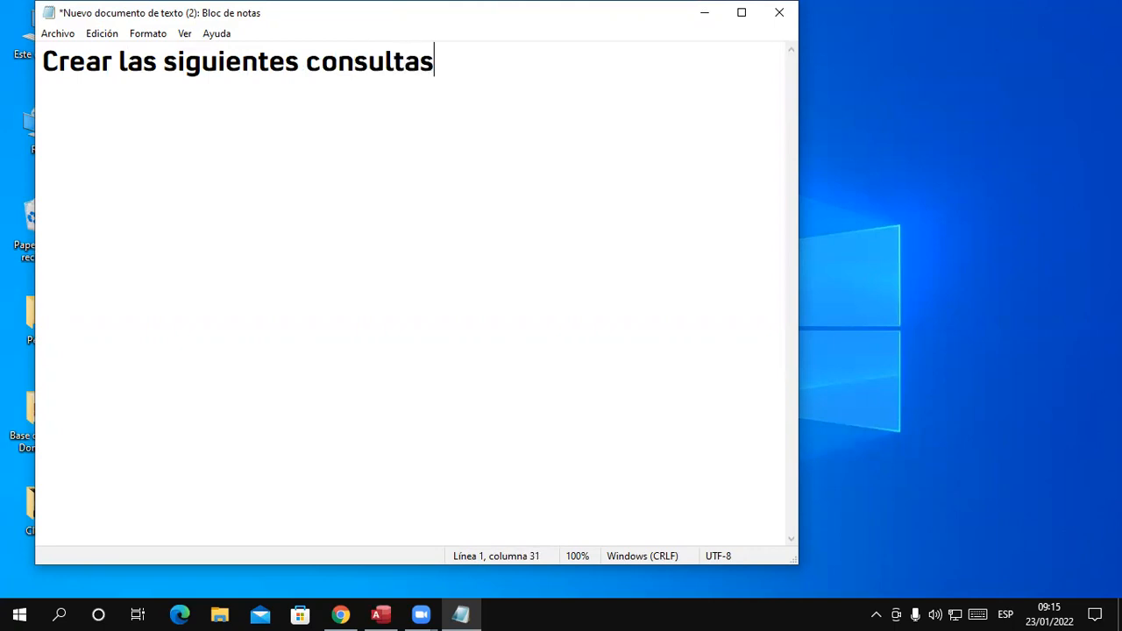
pyautogui.press('Return')
pyautogui.write('-----------------------------------------------')
# Add the subheading "Consultas para crear tablas" with a dashed line beneath it, and reposition the note window.
pyautogui.press('Return')
pyautogui.write('Co')
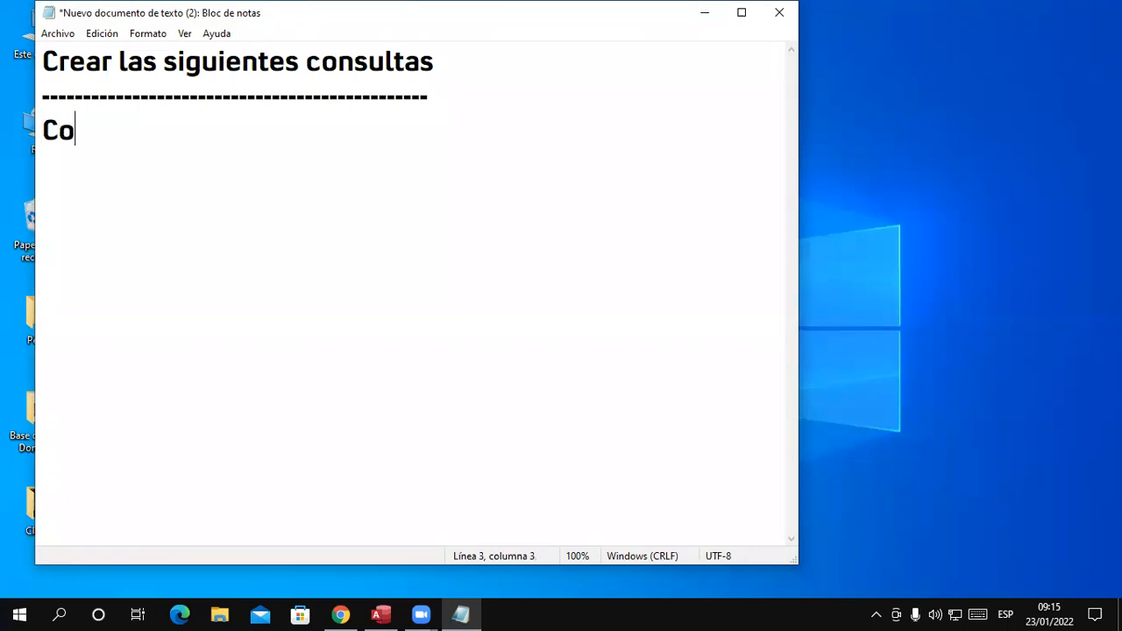
pyautogui.write('nsultas ')
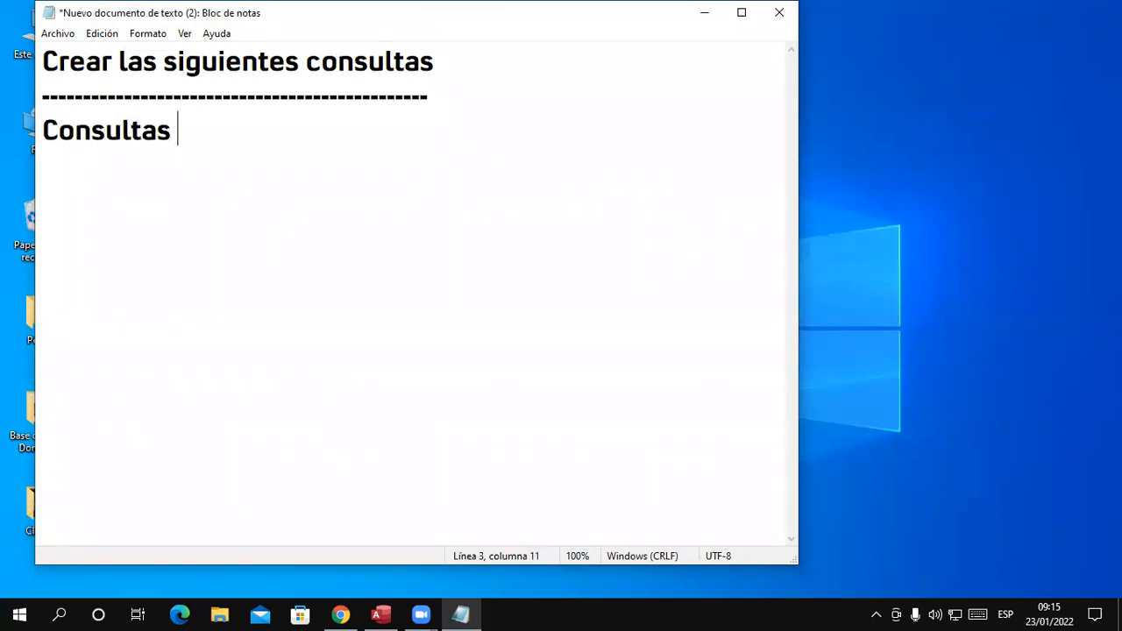
pyautogui.write('para crear ')
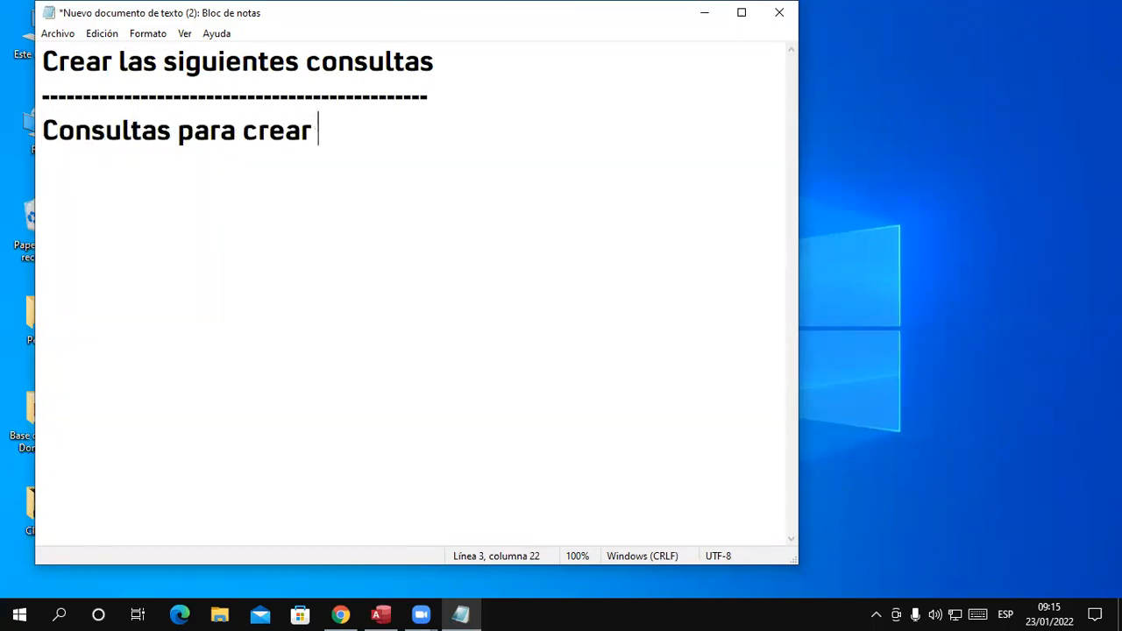
pyautogui.write('tablas')
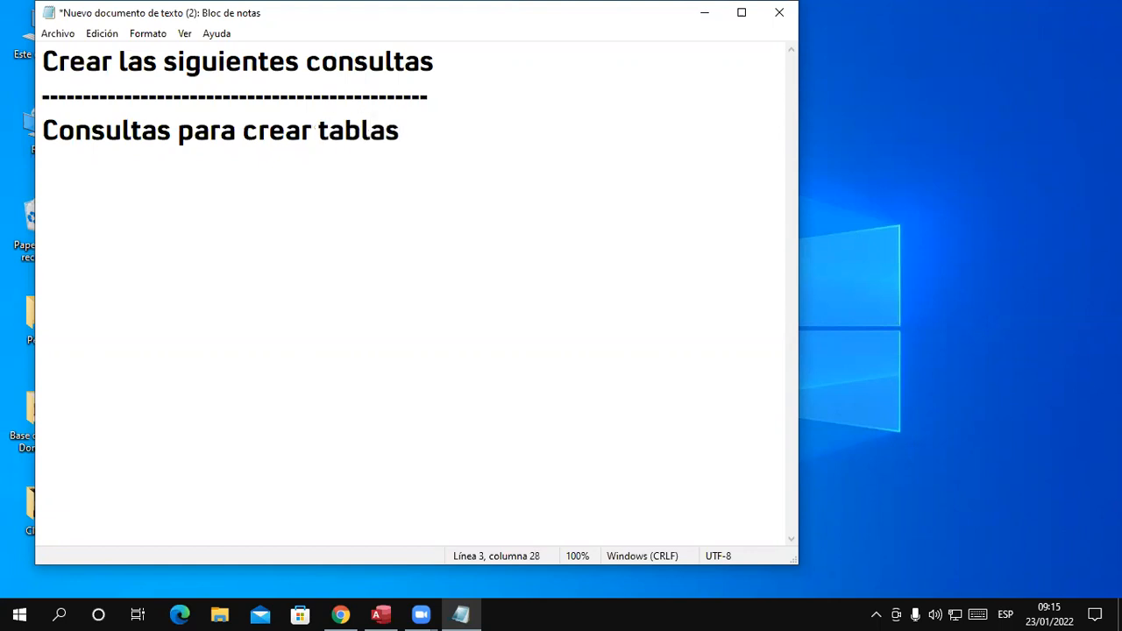
pyautogui.press('Return')
pyautogui.write('-------------------------------------------')
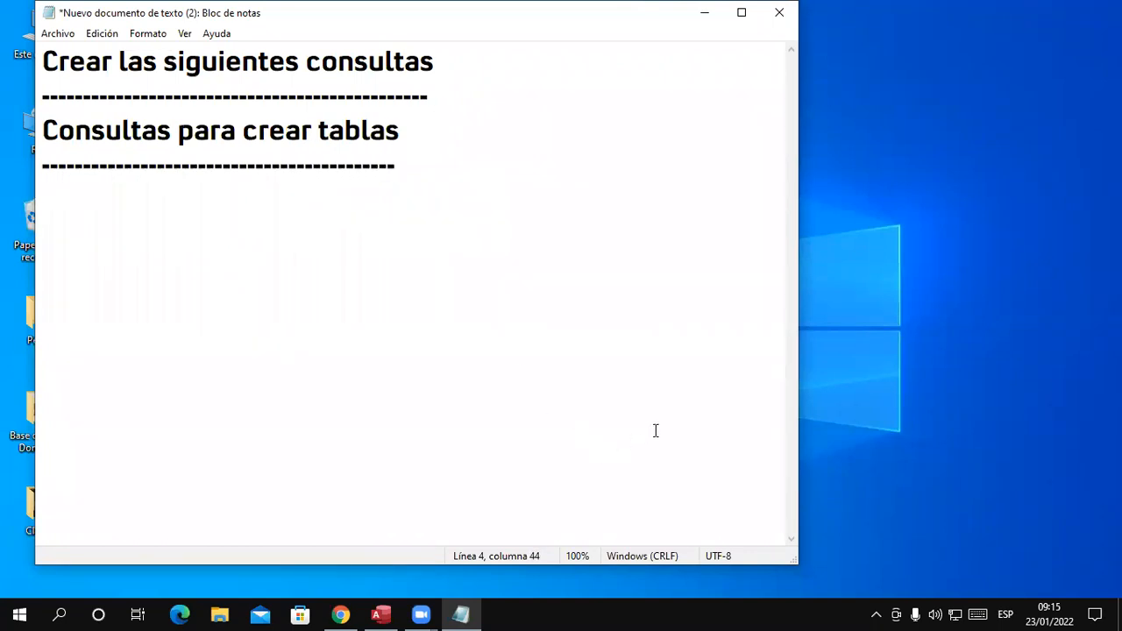
pyautogui.moveTo(347, 23); pyautogui.dragTo(325, 43)
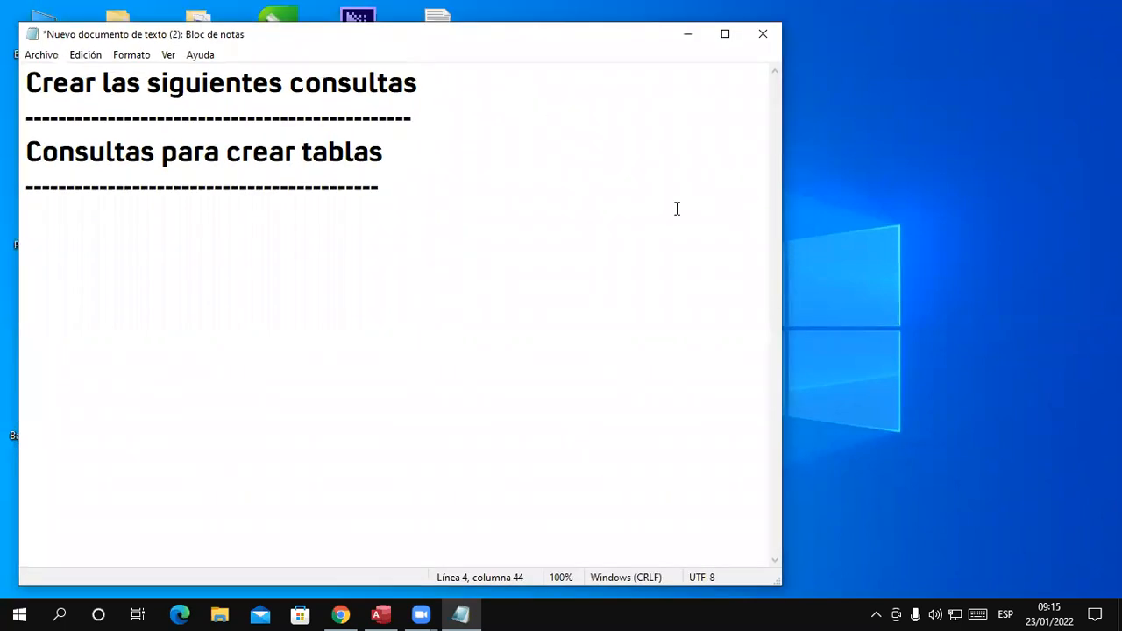
pyautogui.moveTo(416, 38); pyautogui.dragTo(413, 26)
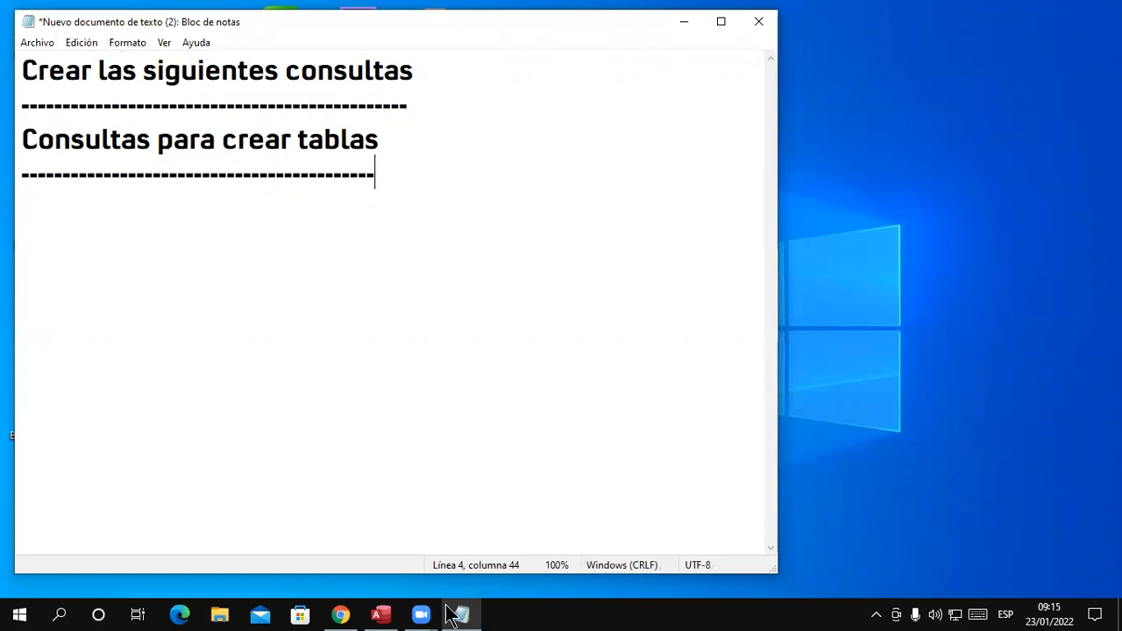
# Switch to Access, open the Clientes table and narrow its NOMCLIENTE and FENACIMIENTO columns.
pyautogui.click(396, 616)
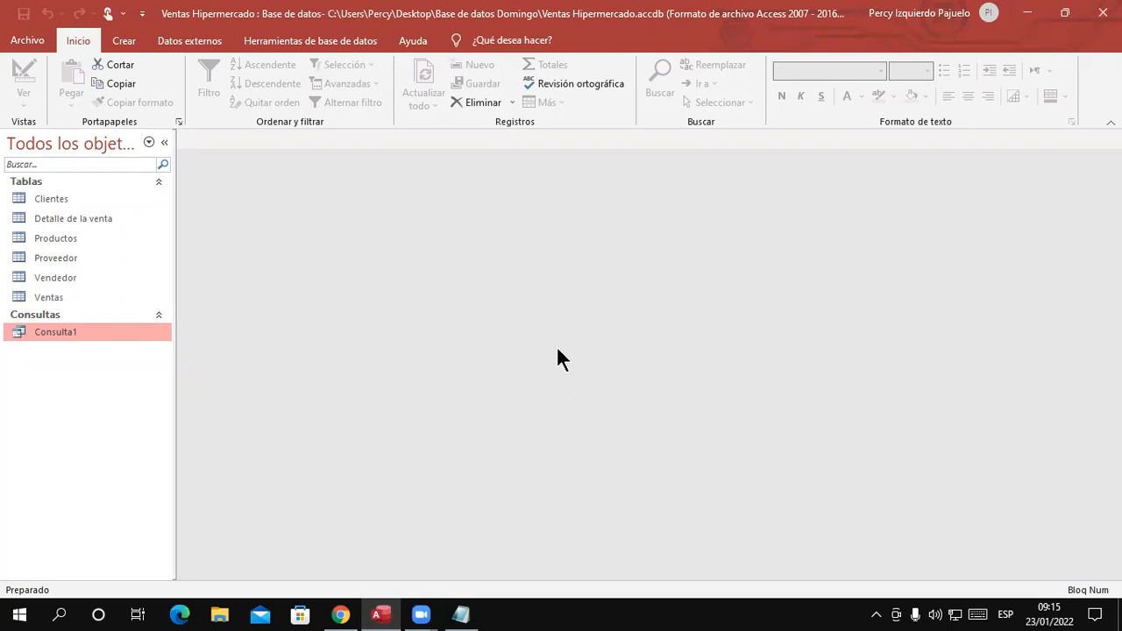
pyautogui.doubleClick(102, 200)
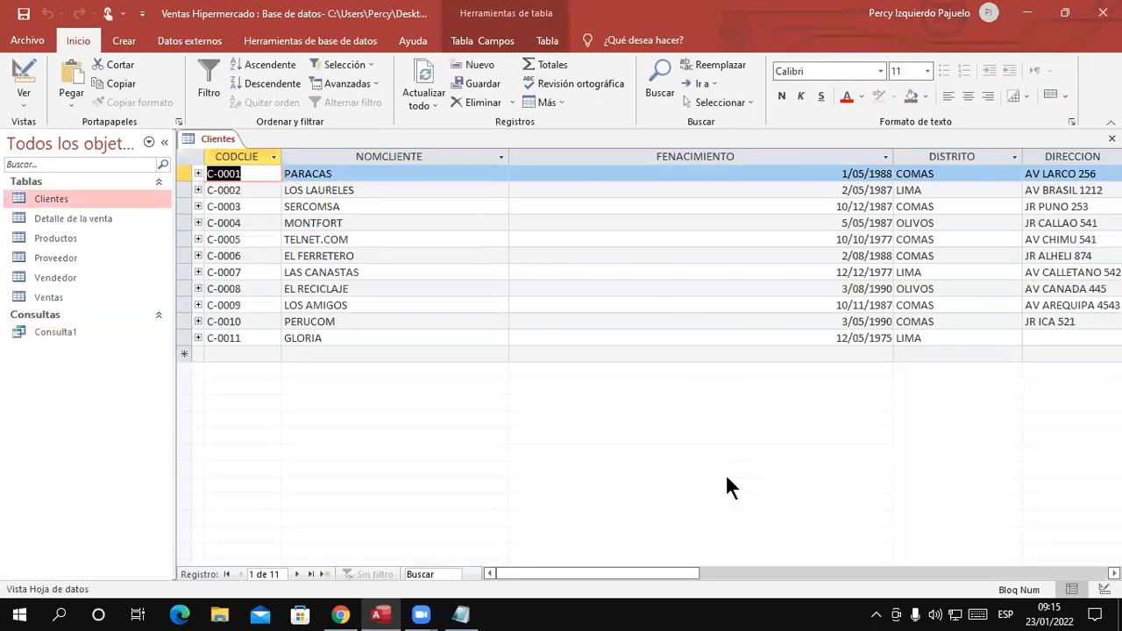
pyautogui.moveTo(508, 155); pyautogui.dragTo(385, 156)
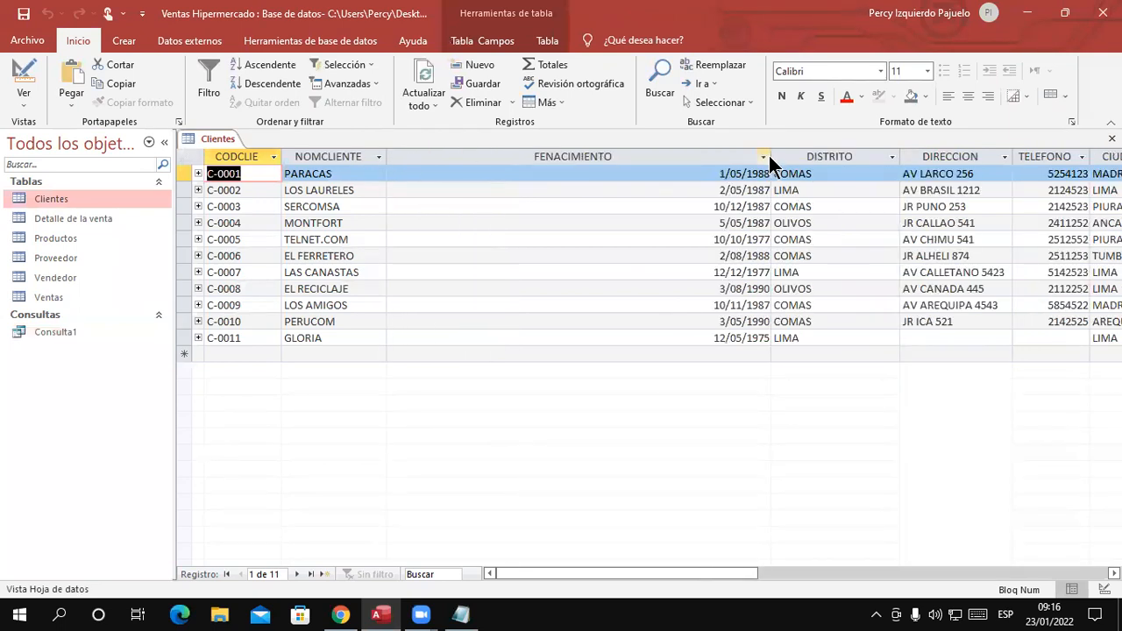
pyautogui.moveTo(770, 155); pyautogui.dragTo(579, 155)
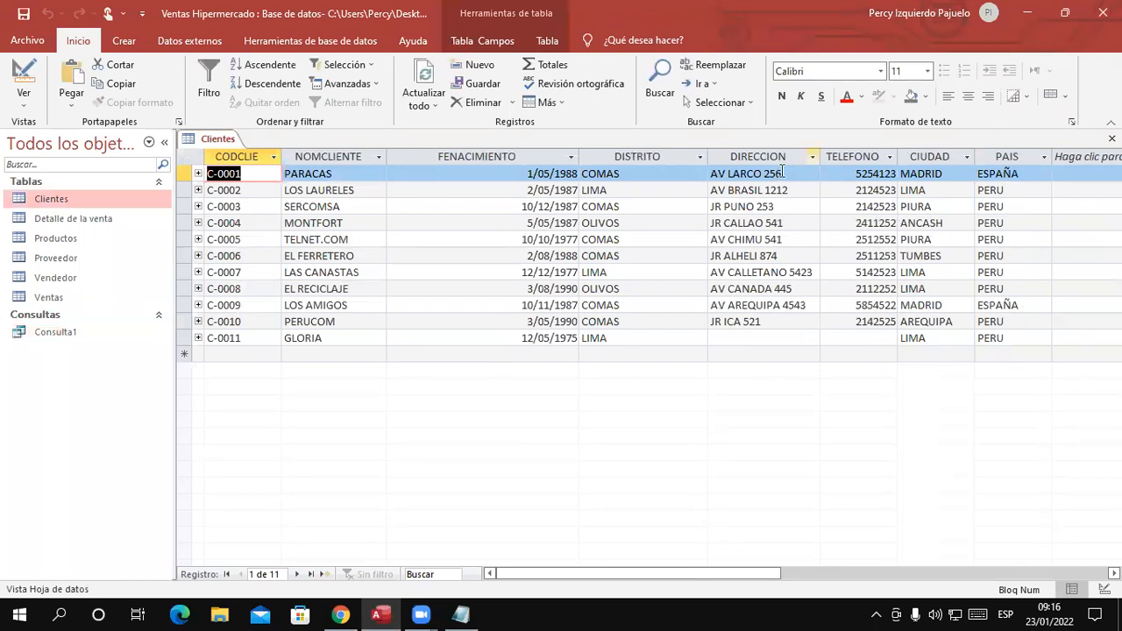
# Switch to Notepad and add below the dashes: "1. Crear una consulta que permita crear una tabla de los clientes de comas.".
pyautogui.click(460, 615)
pyautogui.press('Return')
pyautogui.write('1')
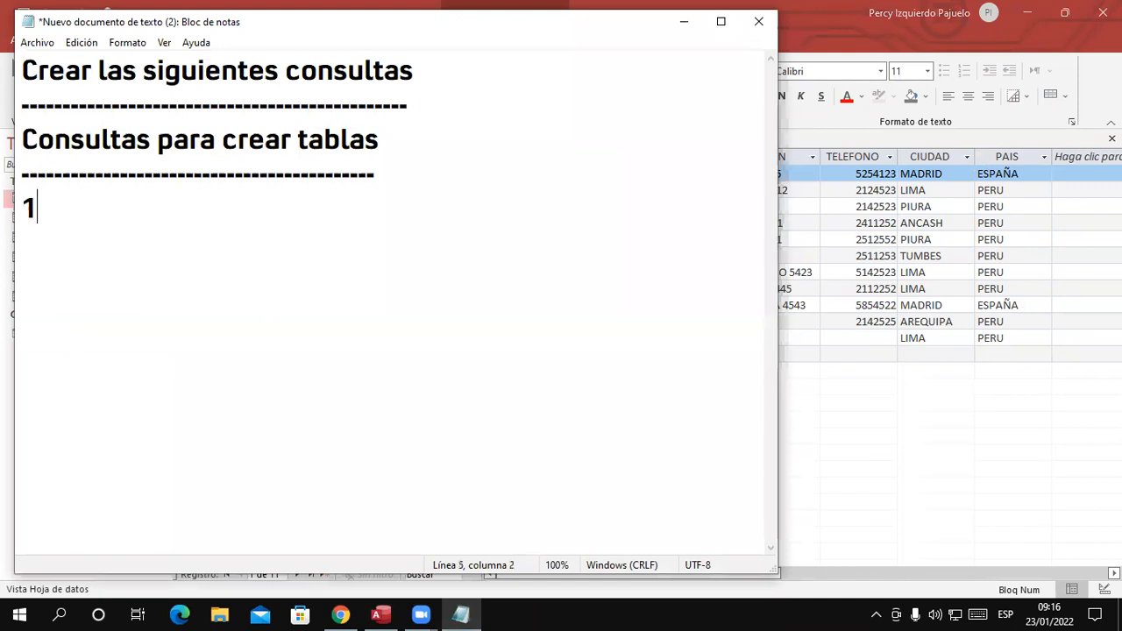
pyautogui.write('. Cre')
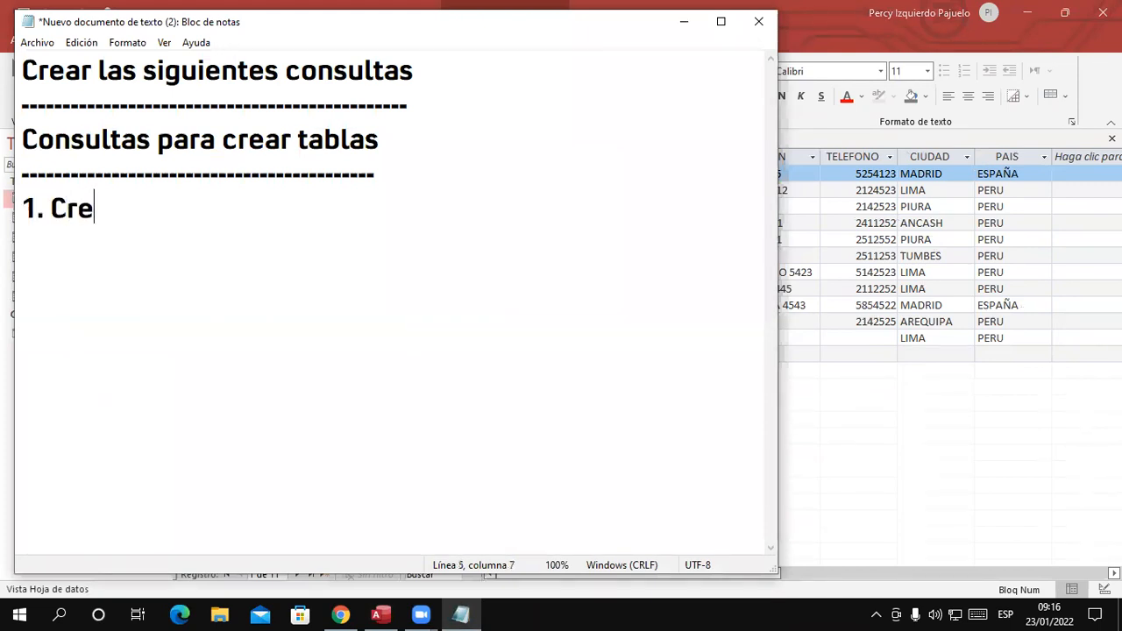
pyautogui.write('ar una c')
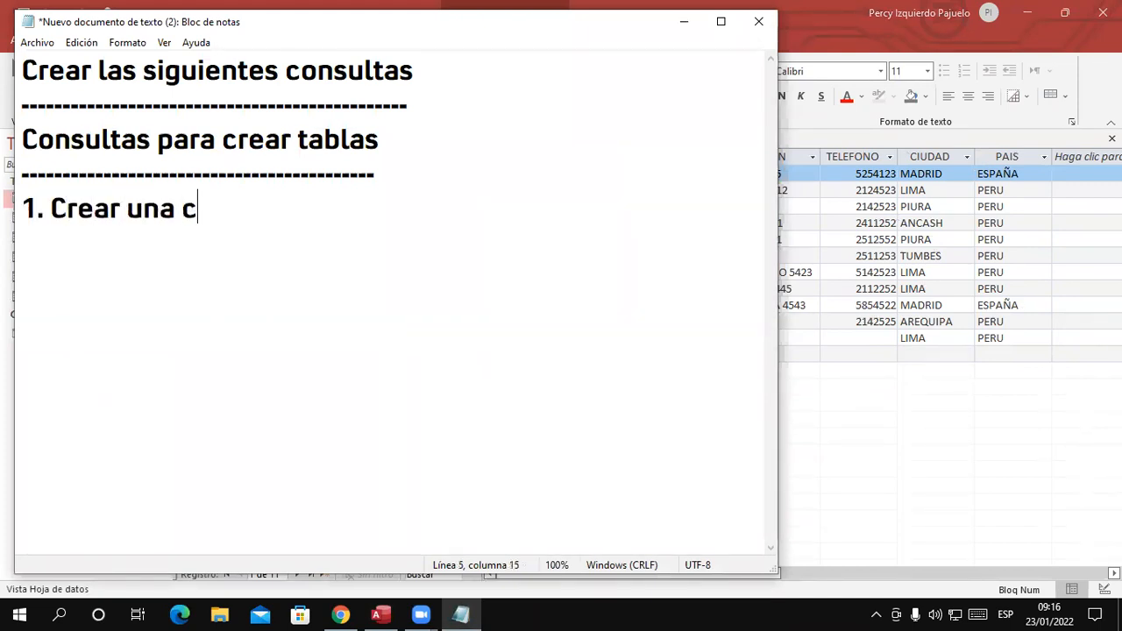
pyautogui.write('onsulta qu')
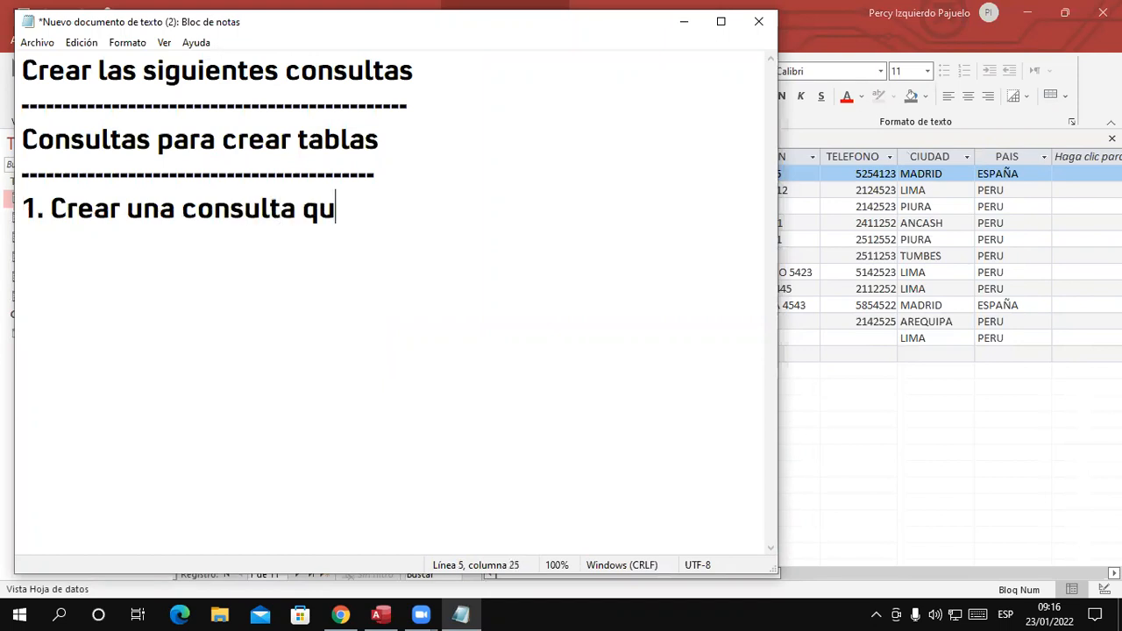
pyautogui.write('e pemi')
pyautogui.press('BackSpace')
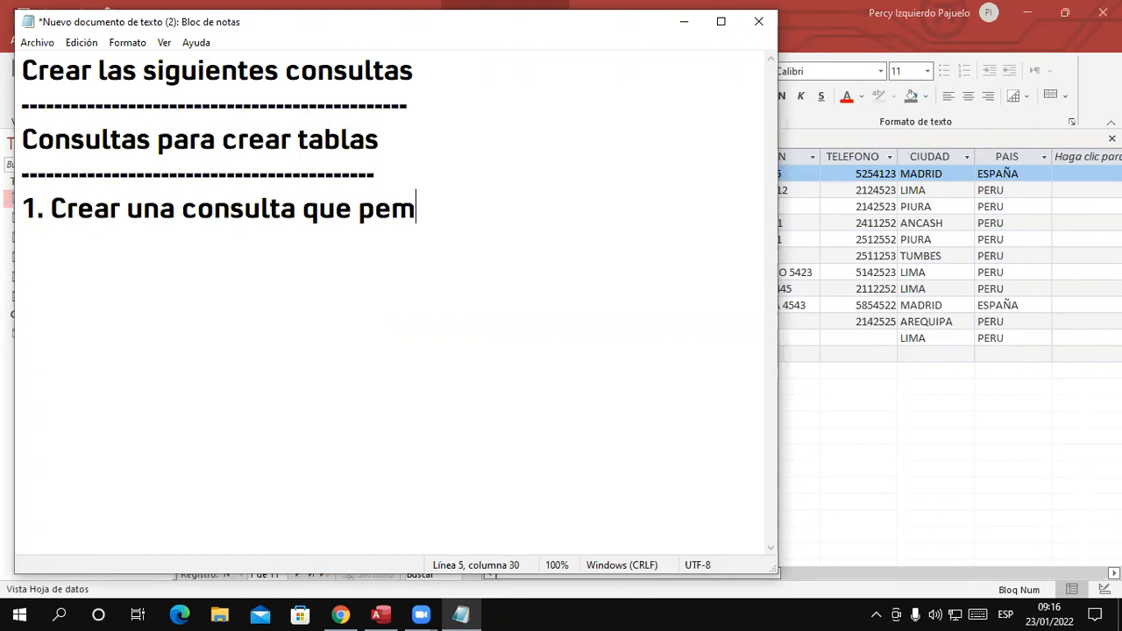
pyautogui.press('BackSpace')
pyautogui.write('rmita')
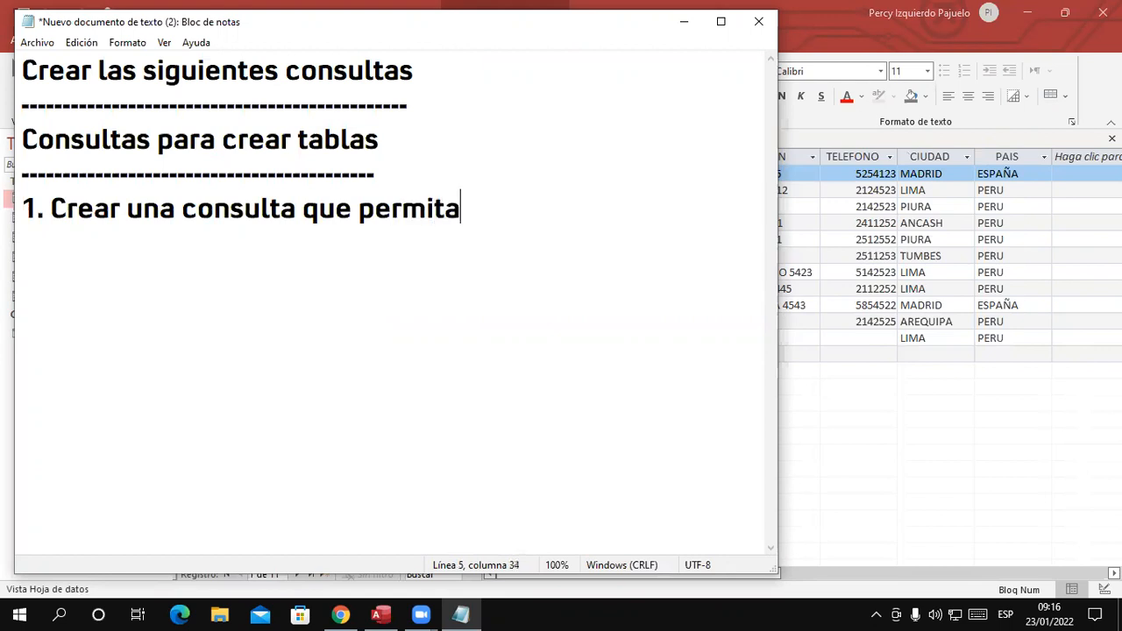
pyautogui.write(' crear una ')
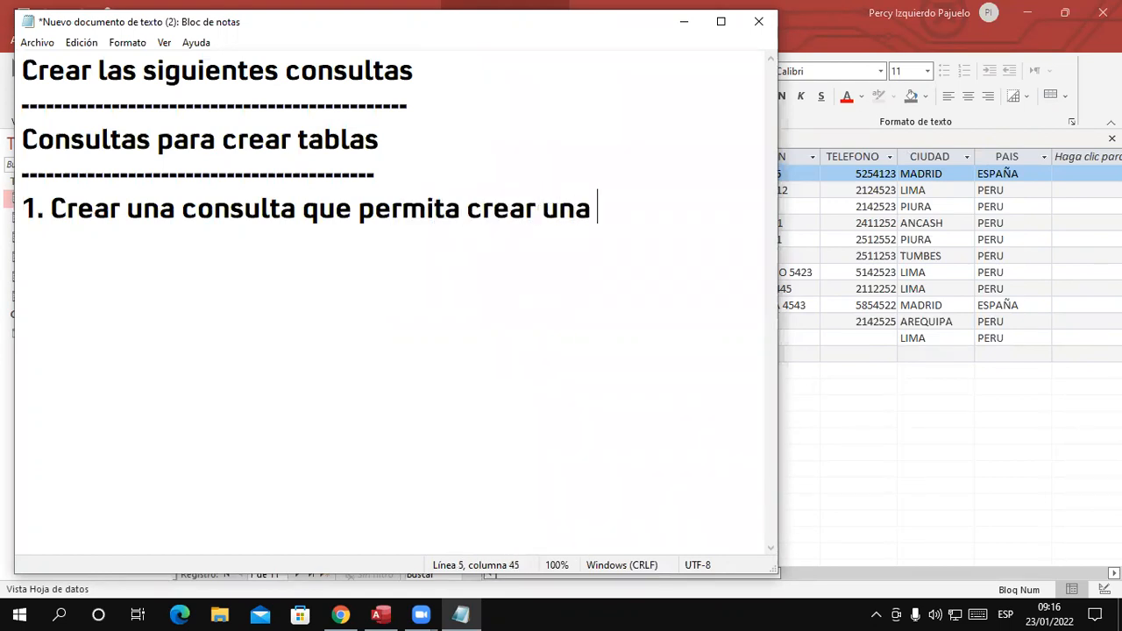
pyautogui.write('tabla de ')
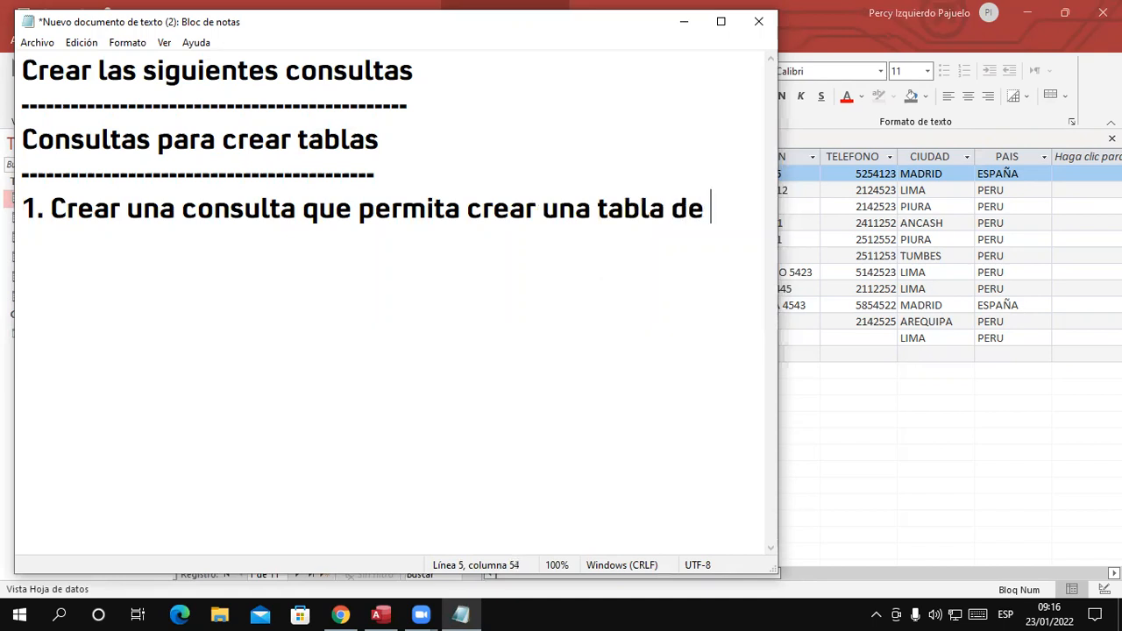
pyautogui.write('los client')
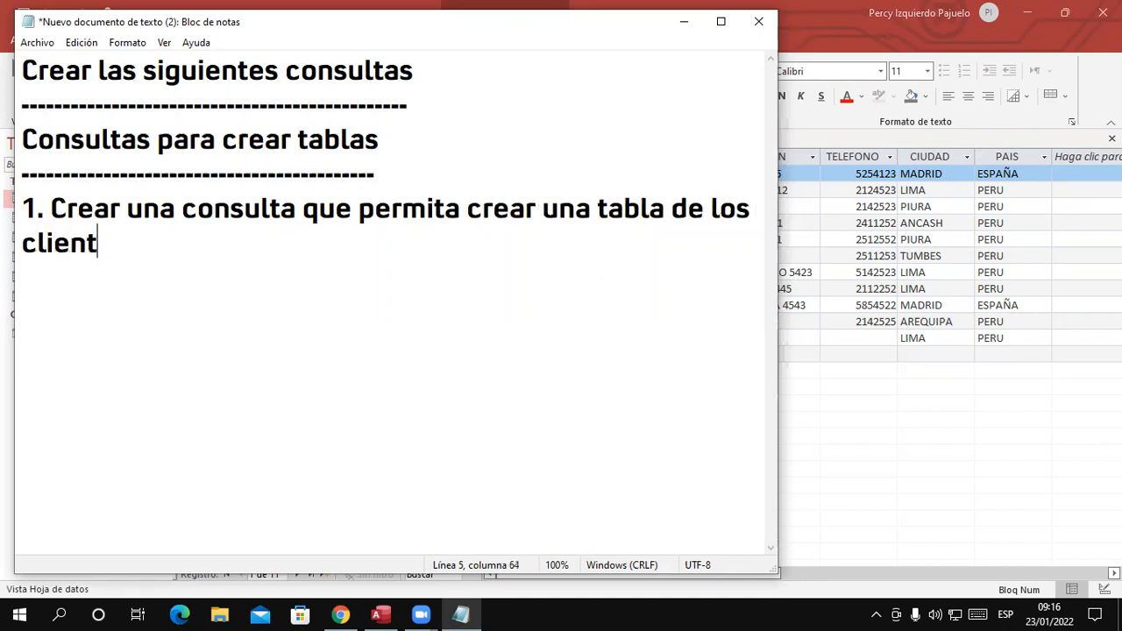
pyautogui.write('es de comas')
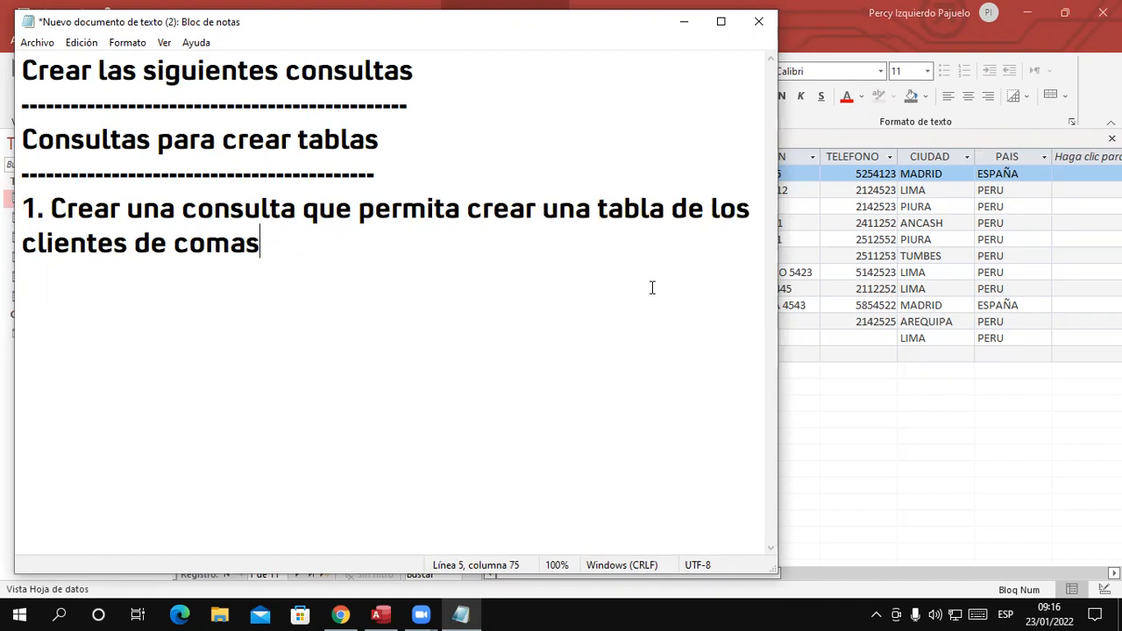
pyautogui.write('.')
pyautogui.moveTo(50, 208); pyautogui.dragTo(276, 209)
pyautogui.click(376, 253)
pyautogui.moveTo(602, 215); pyautogui.dragTo(666, 214)
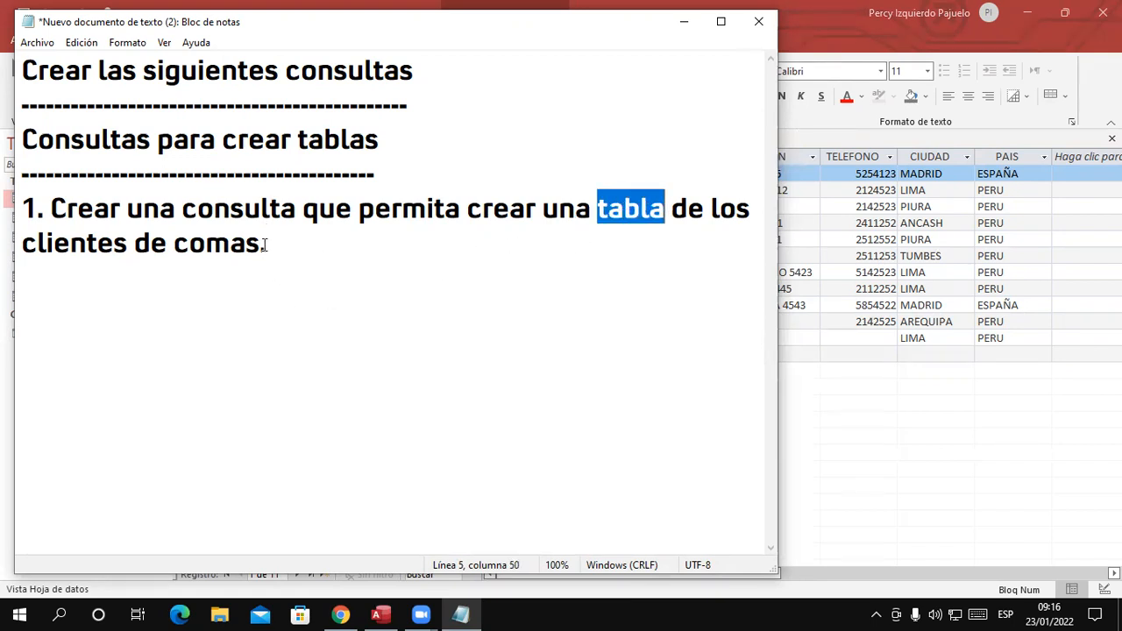
pyautogui.moveTo(279, 249); pyautogui.dragTo(8, 255)
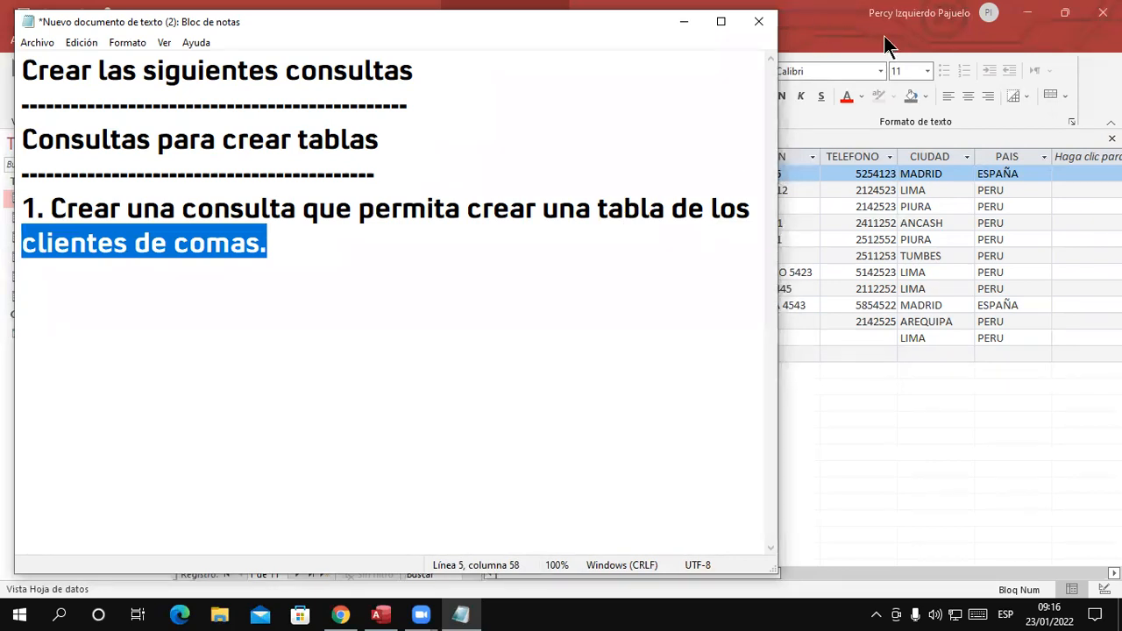
# Switch to Access, start a new query in Design view with the Clientes table, and expand its field list to its full height.
pyautogui.click(858, 13)
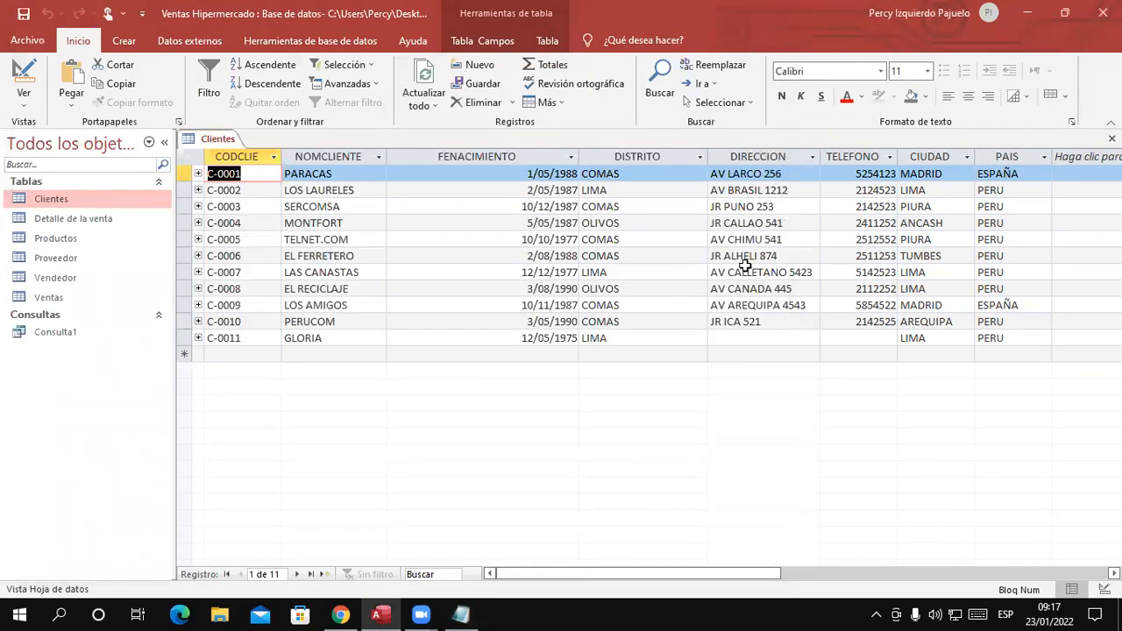
pyautogui.click(124, 42)
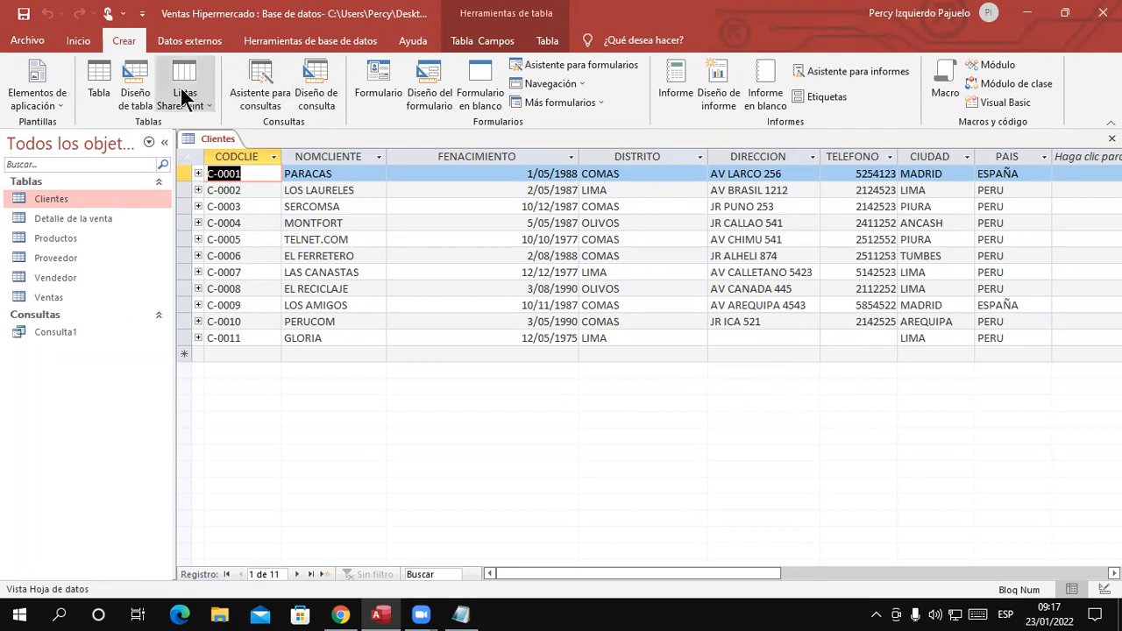
pyautogui.click(336, 100)
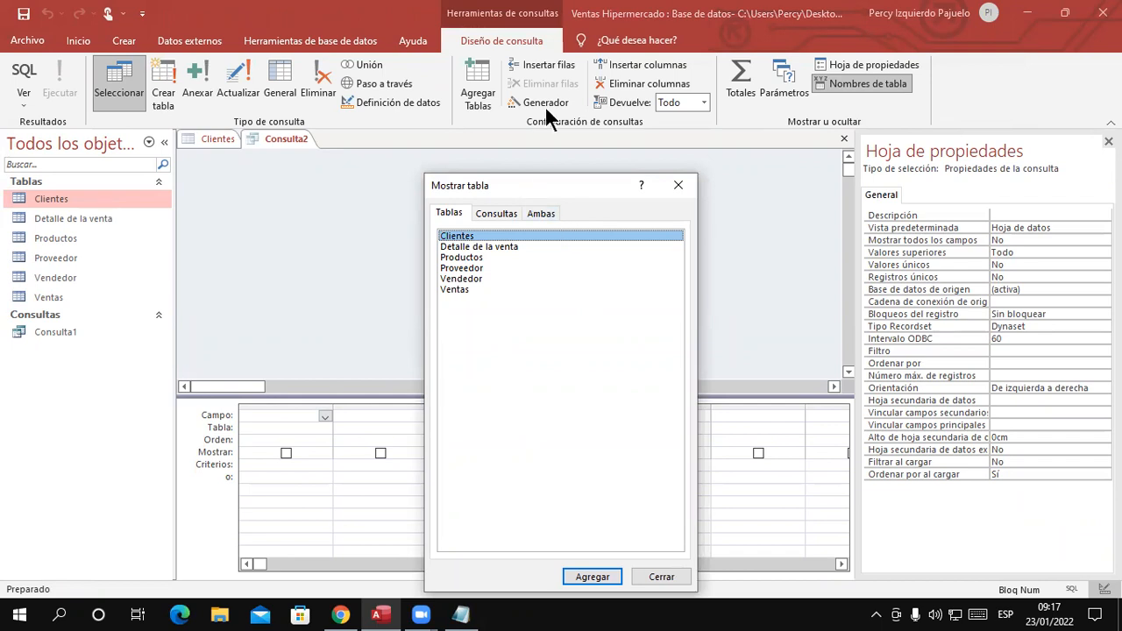
pyautogui.moveTo(523, 177); pyautogui.dragTo(546, 96)
pyautogui.click(624, 496)
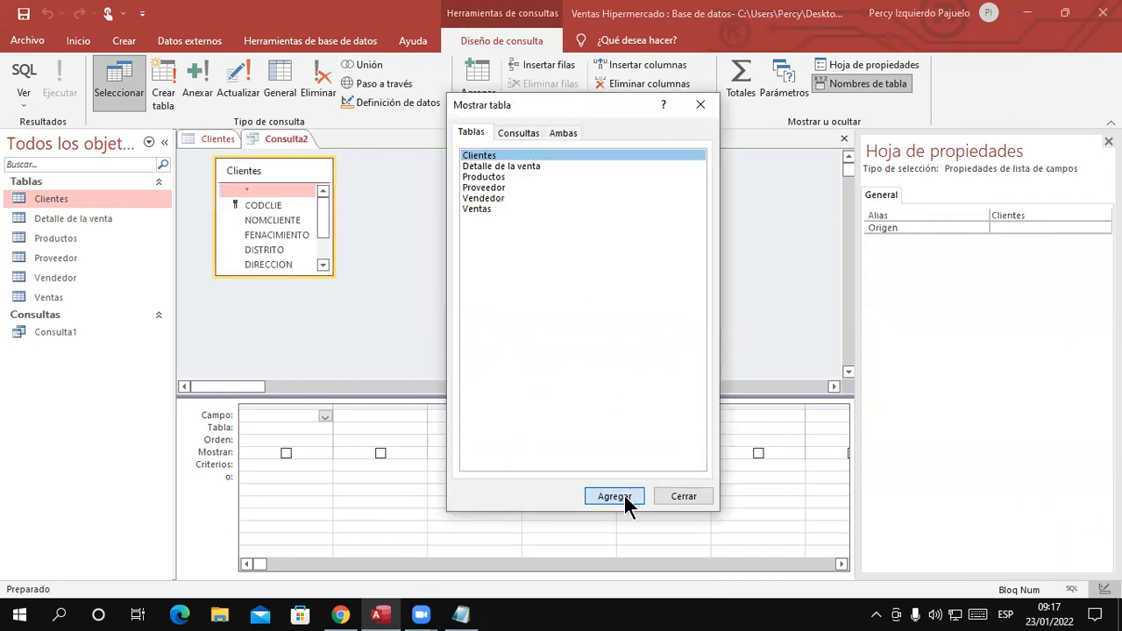
pyautogui.click(698, 105)
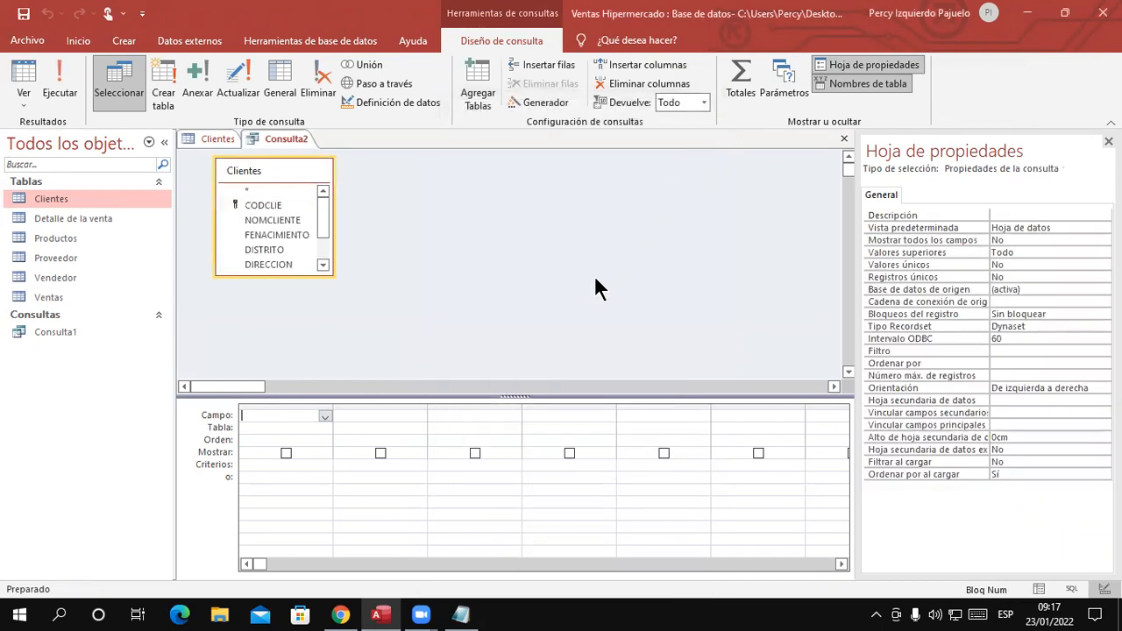
pyautogui.doubleClick(272, 275)
# Add all eight Clientes fields from CODCLIE to PAIS to the query grid, and narrow the property sheet.
pyautogui.click(261, 207)
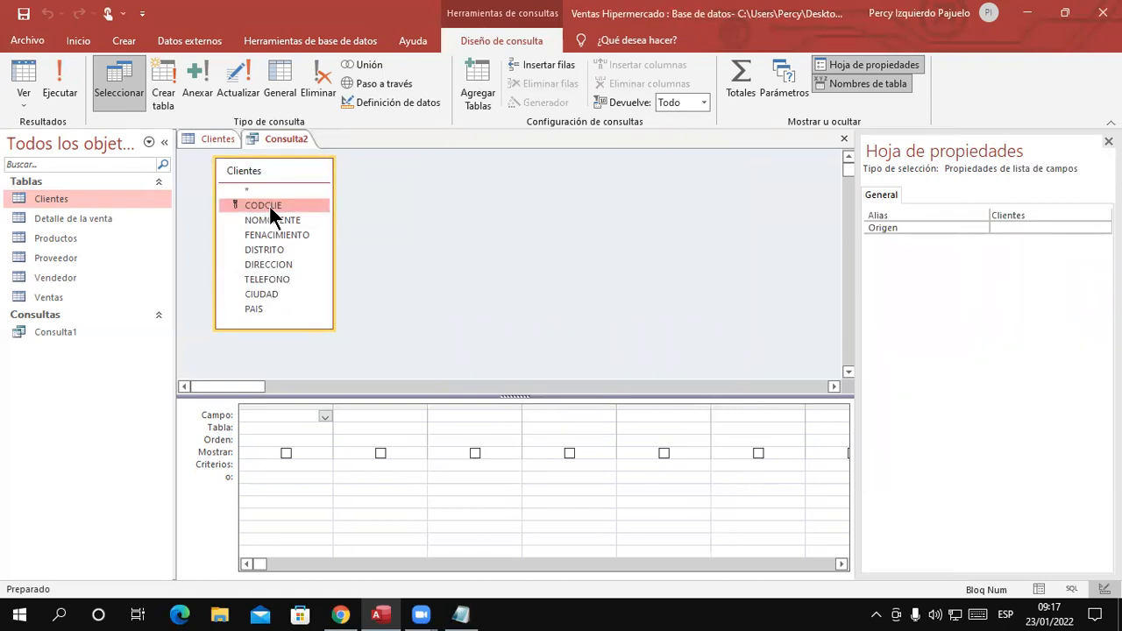
pyautogui.doubleClick(268, 209)
pyautogui.doubleClick(270, 220)
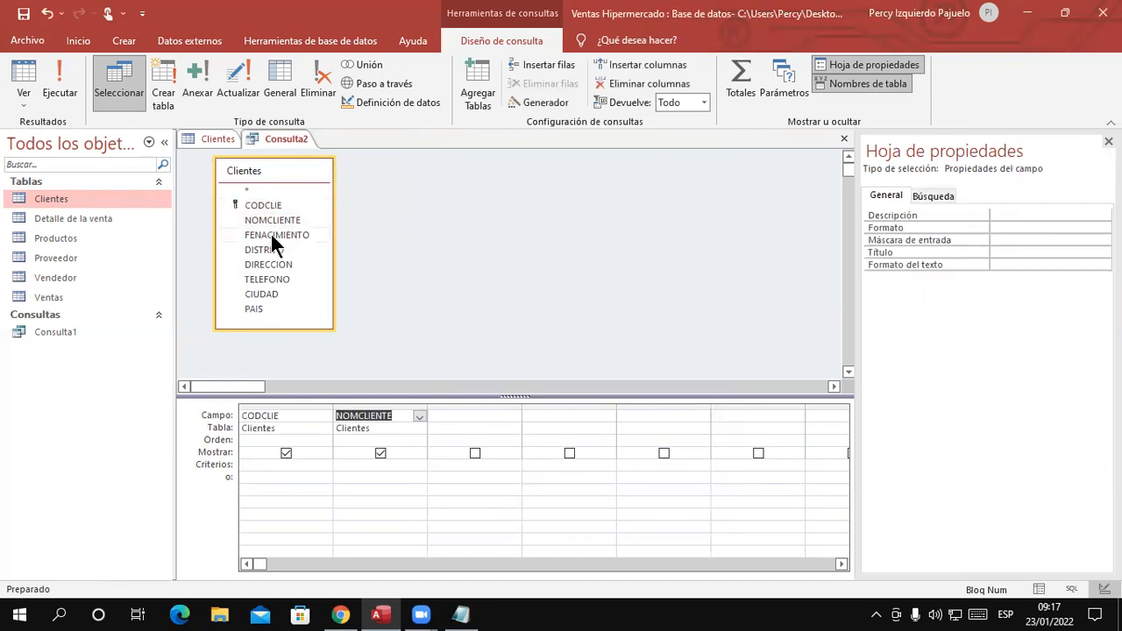
pyautogui.doubleClick(271, 234)
pyautogui.doubleClick(271, 250)
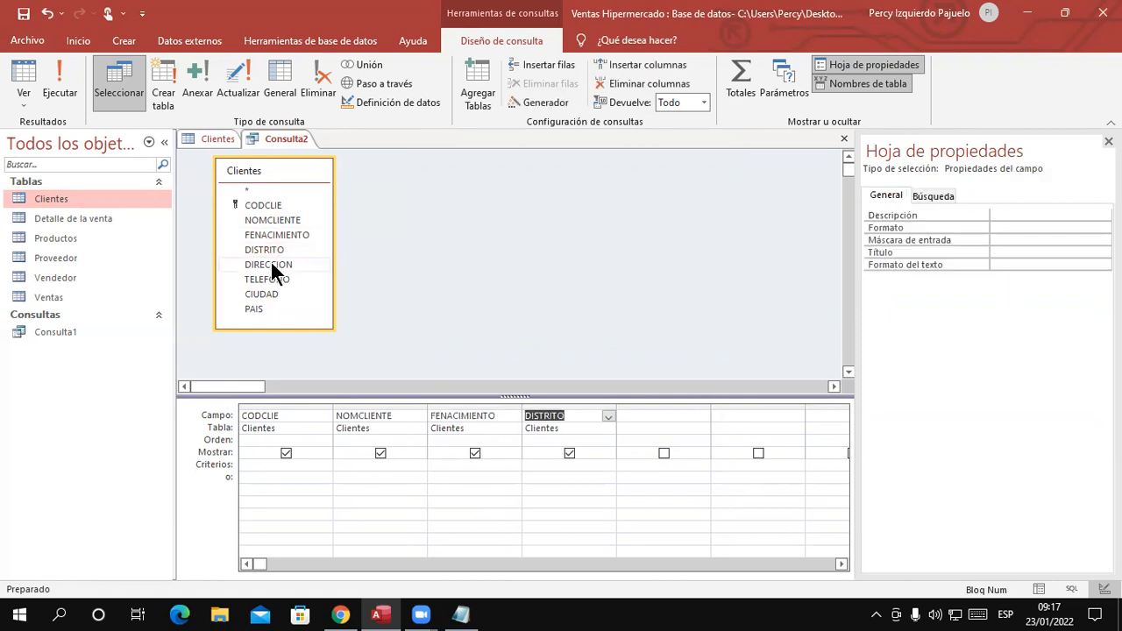
pyautogui.doubleClick(270, 263)
pyautogui.doubleClick(270, 278)
pyautogui.doubleClick(267, 293)
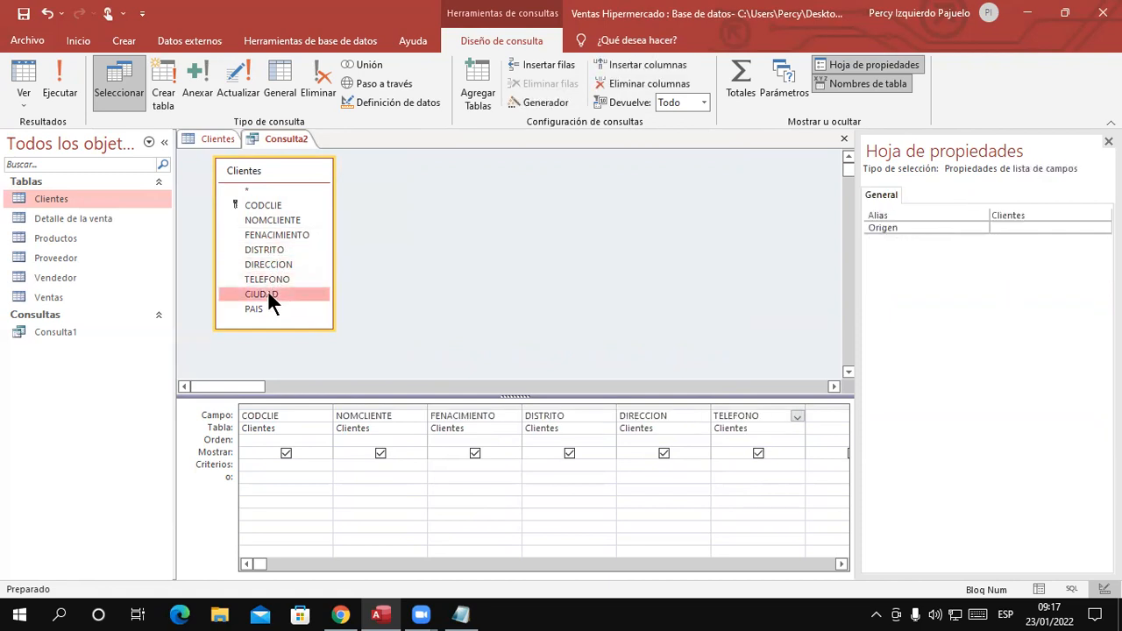
pyautogui.doubleClick(259, 309)
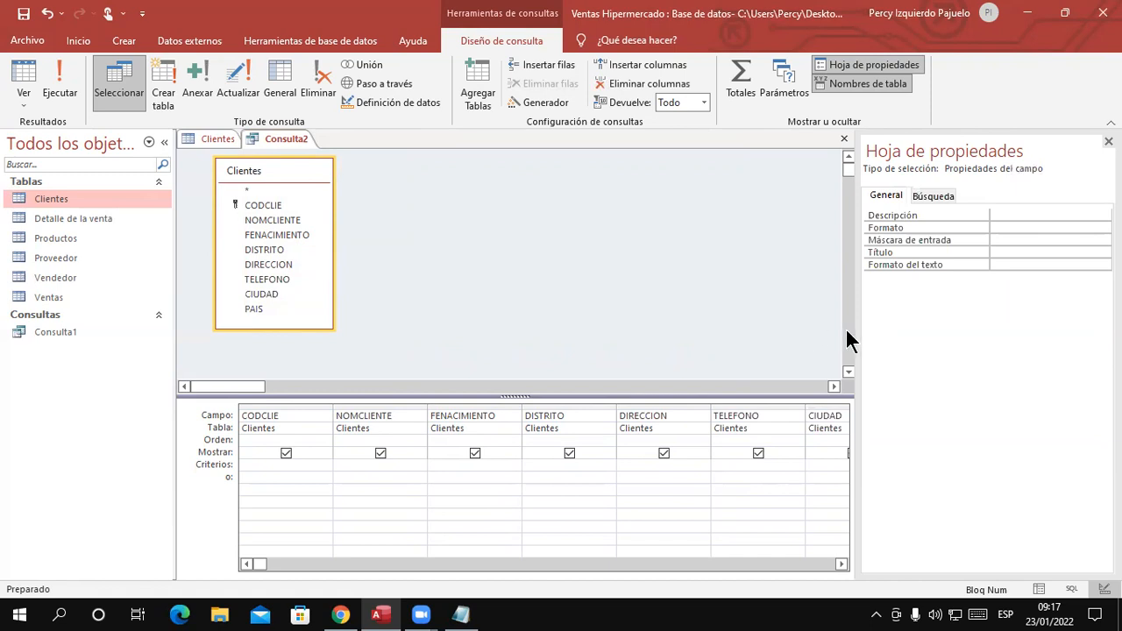
pyautogui.moveTo(857, 327); pyautogui.dragTo(983, 331)
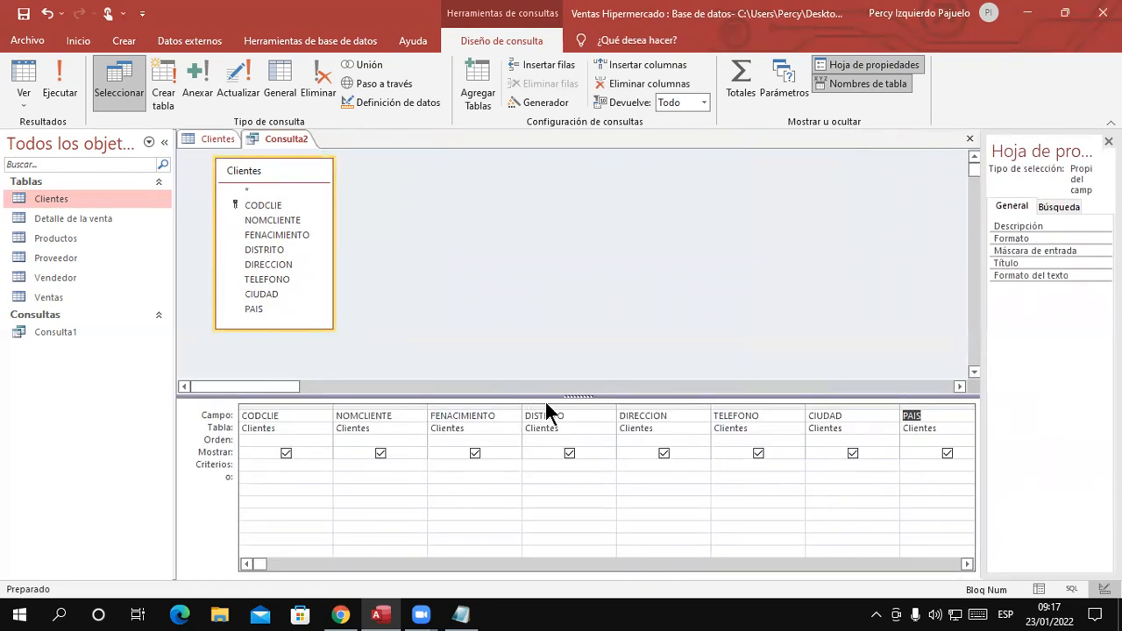
pyautogui.hscroll(2, 659, 511)
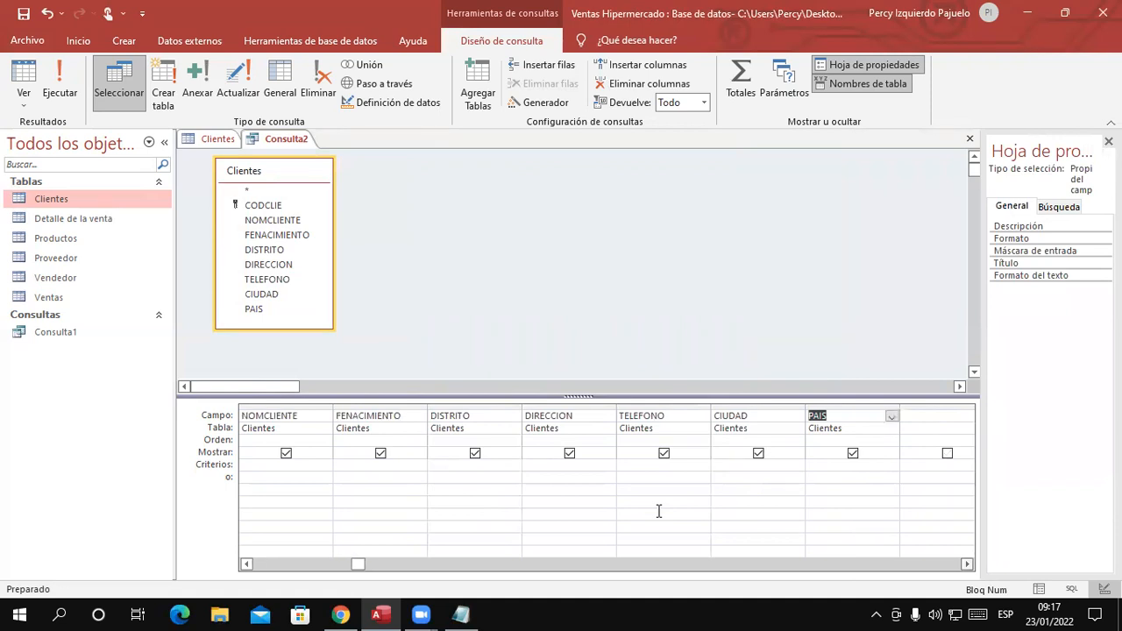
pyautogui.hscroll(6, 658, 511)
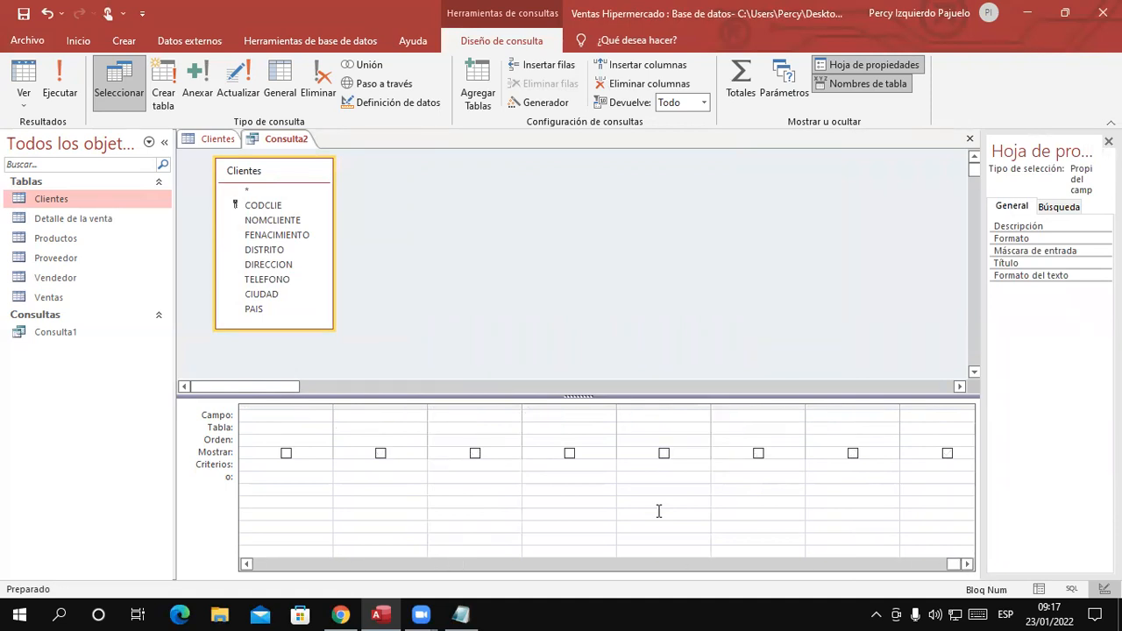
pyautogui.hscroll(-8, 659, 512)
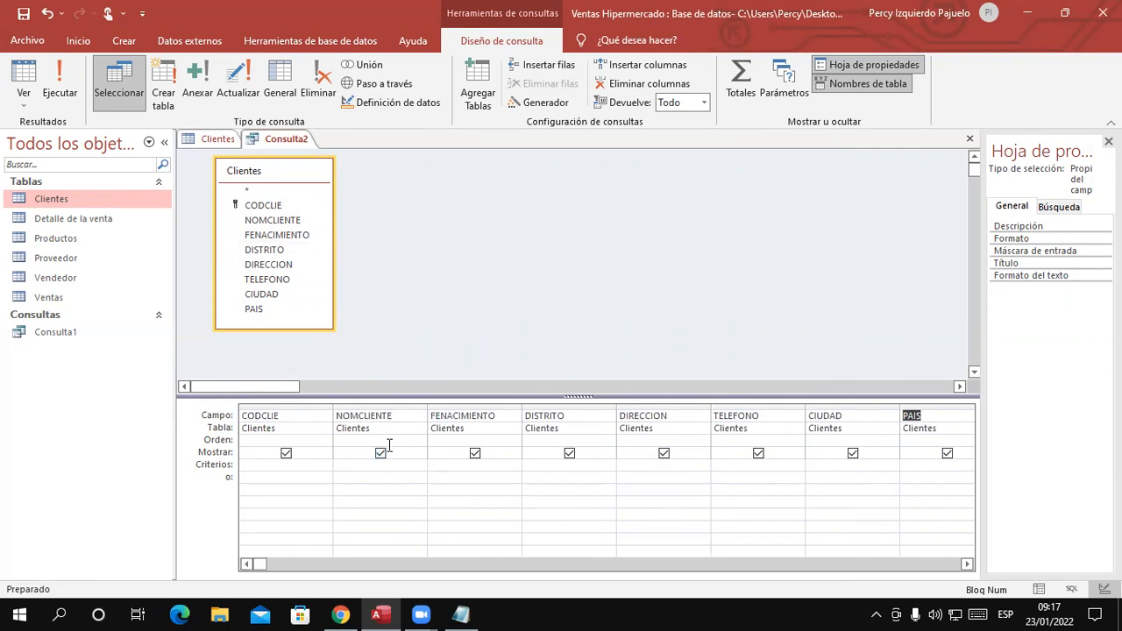
# Set the criterion "Comas" for the DISTRITO field, with a capital C.
pyautogui.click(573, 465)
pyautogui.write('comas')
pyautogui.press('Return')
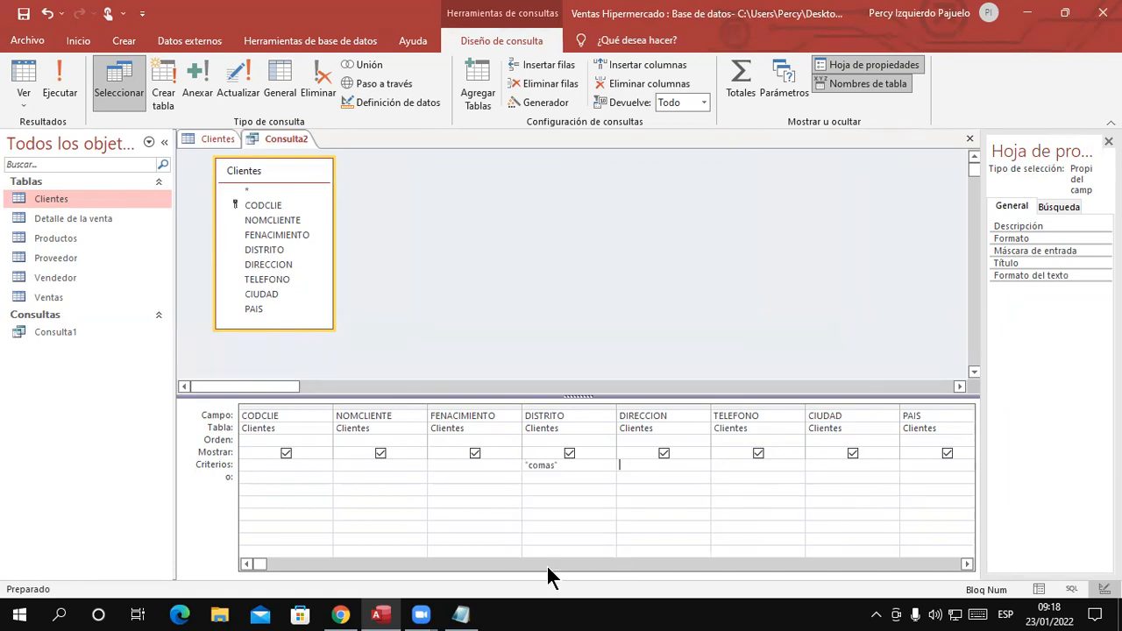
pyautogui.click(591, 465)
pyautogui.moveTo(559, 467); pyautogui.dragTo(481, 458)
pyautogui.write('"Comas')
# Run the query, narrow the FENACIMIENTO column to review the DISTRITO values, and return to Design view.
pyautogui.click(60, 93)
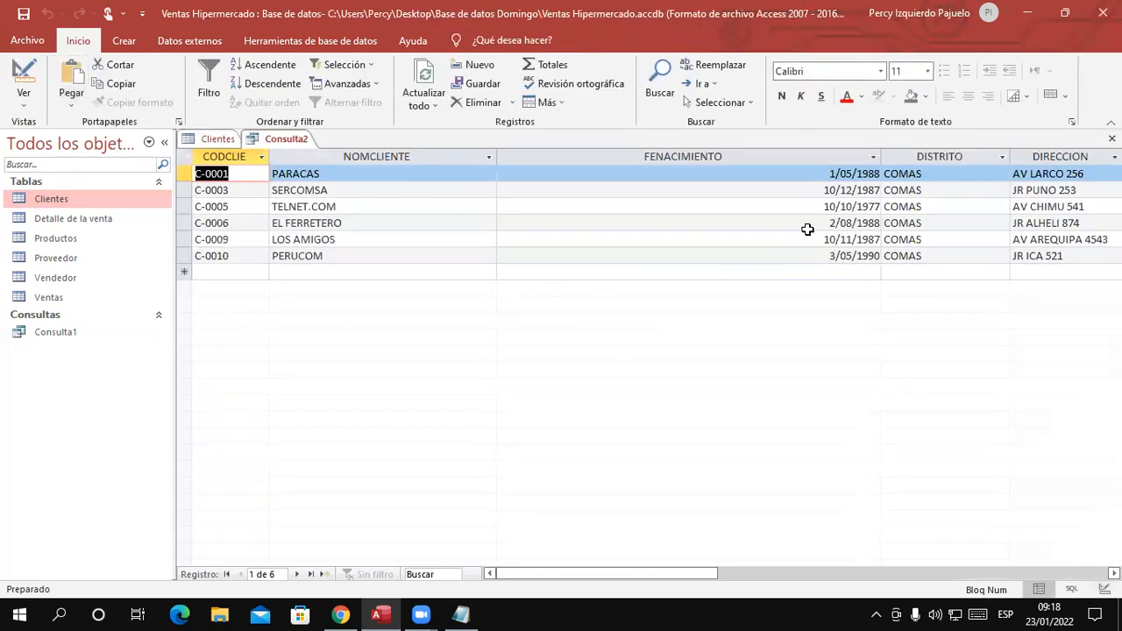
pyautogui.moveTo(881, 156); pyautogui.dragTo(647, 156)
pyautogui.click(738, 155)
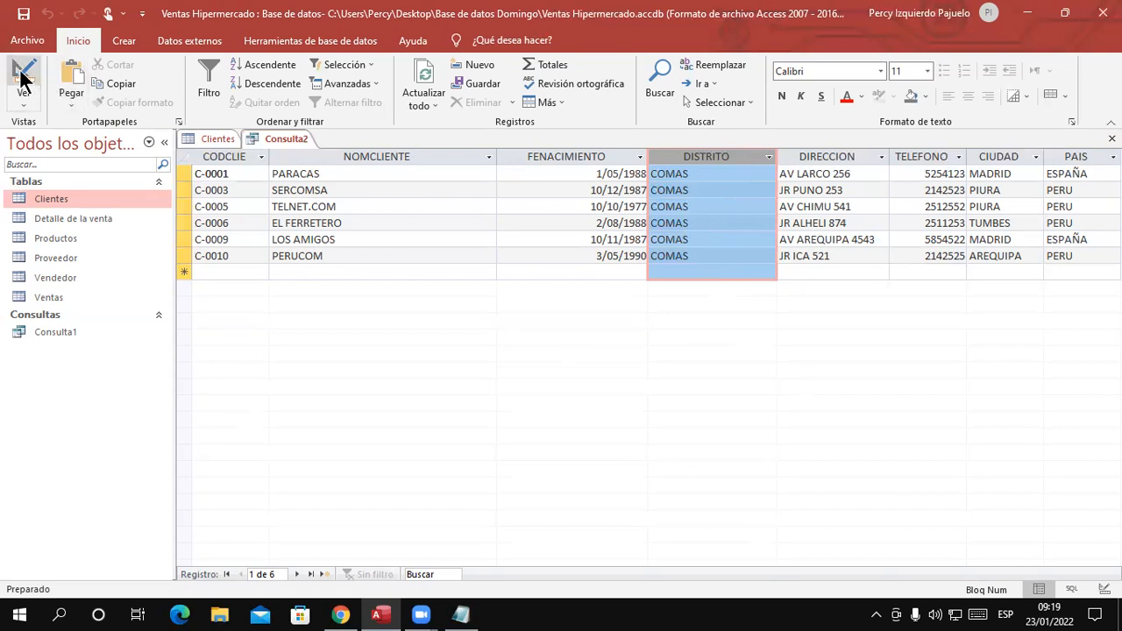
pyautogui.click(23, 107)
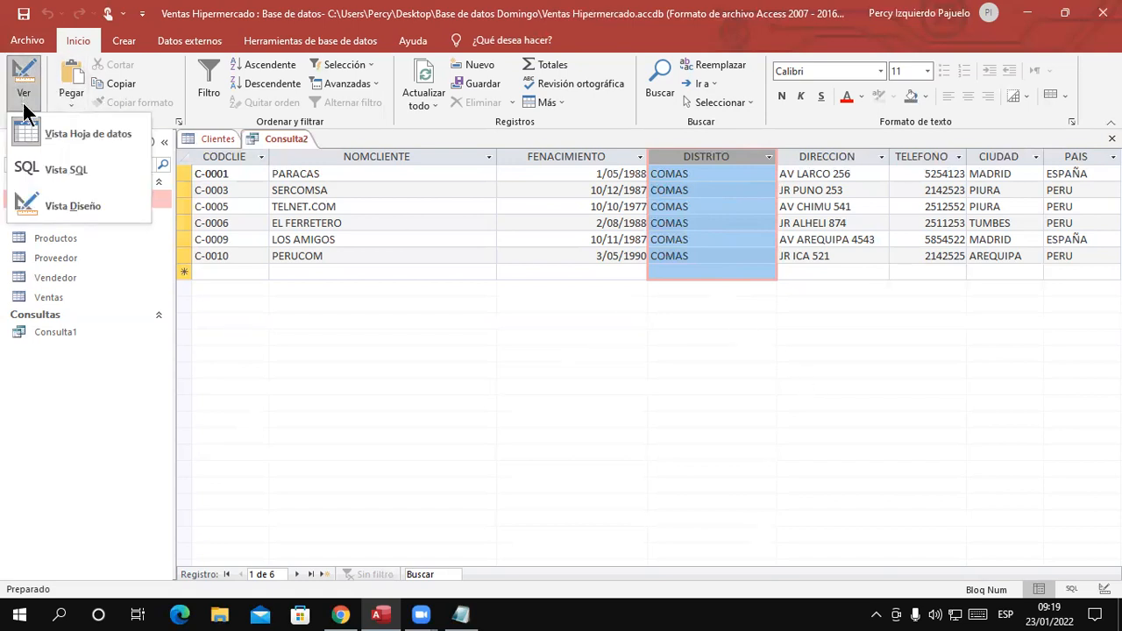
pyautogui.click(86, 204)
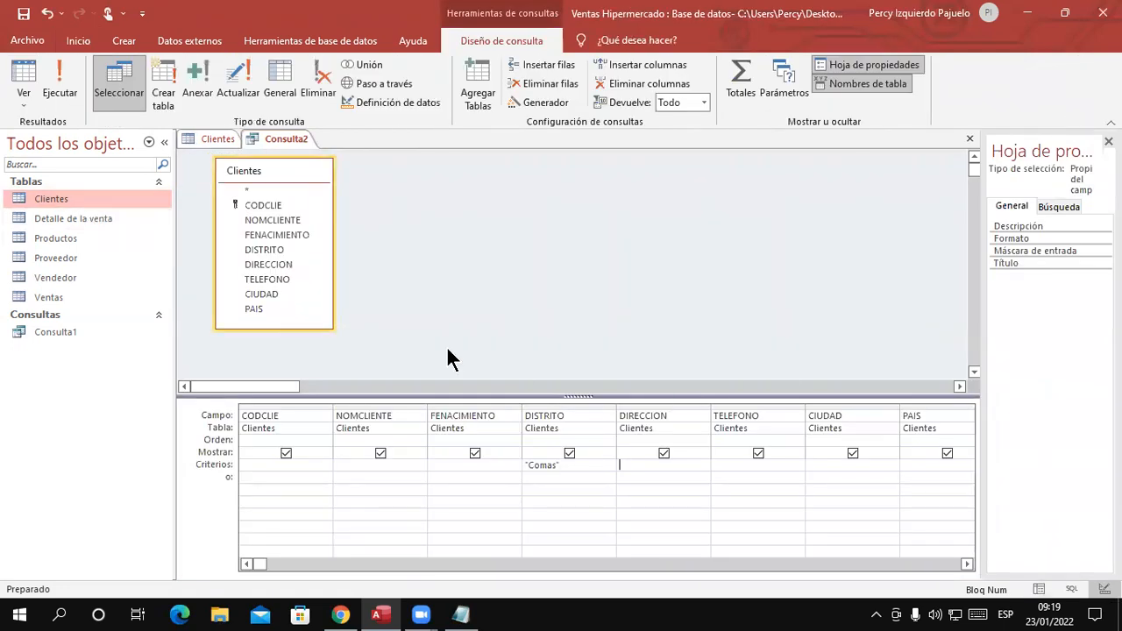
# Turn the query into a make-table query that creates the table Clientes_Comas in the active database.
pyautogui.click(162, 84)
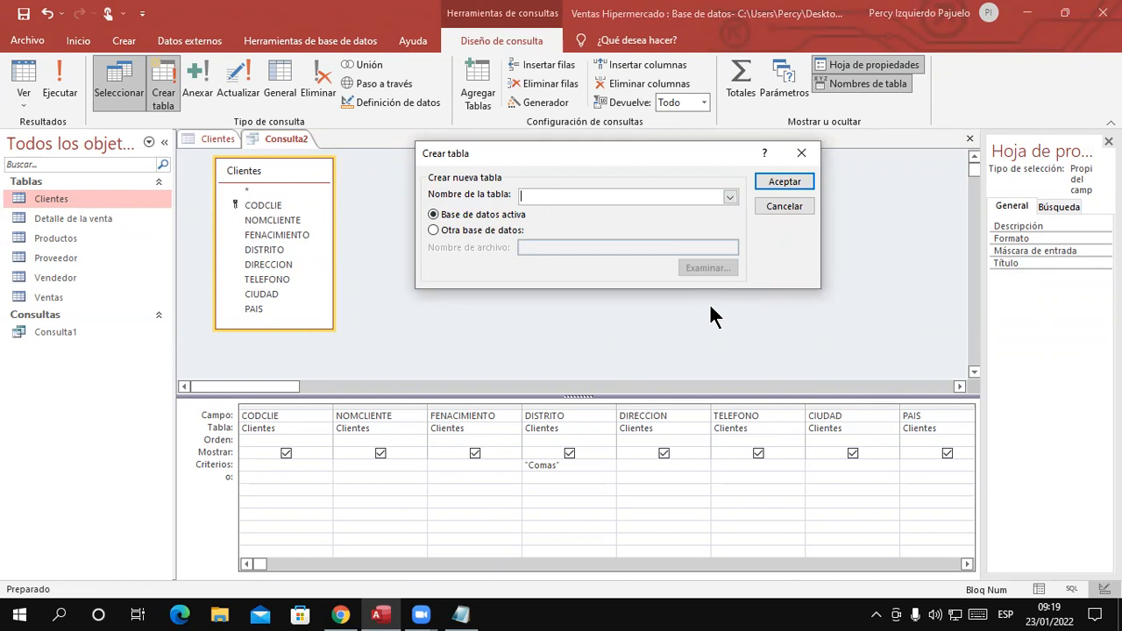
pyautogui.write('Clientes_Comas')
pyautogui.moveTo(646, 159); pyautogui.dragTo(587, 228)
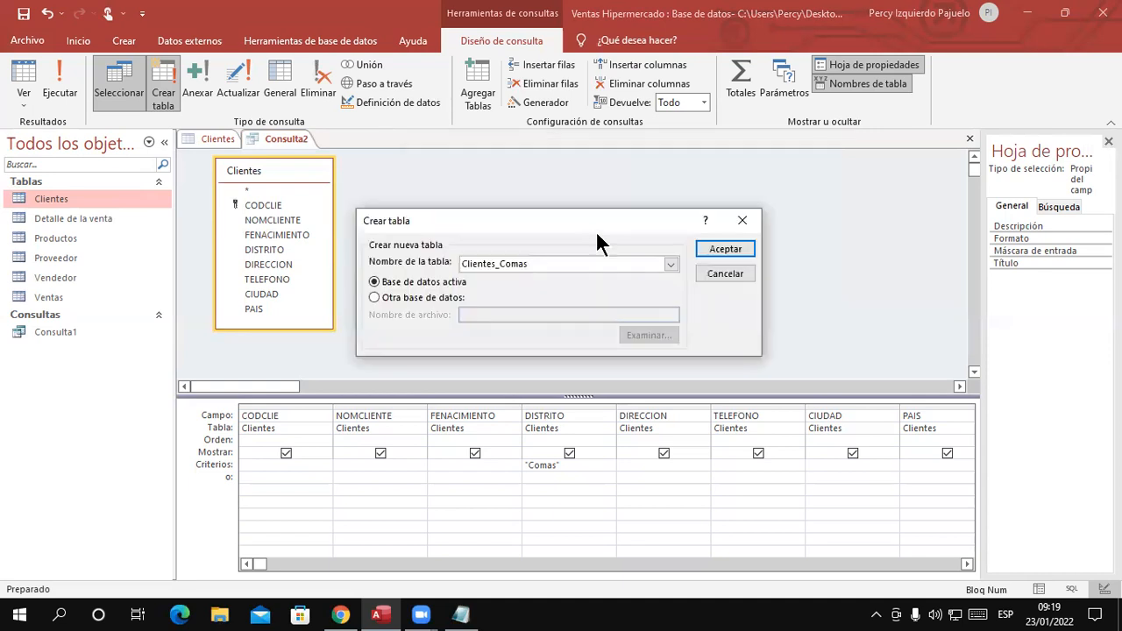
pyautogui.click(722, 253)
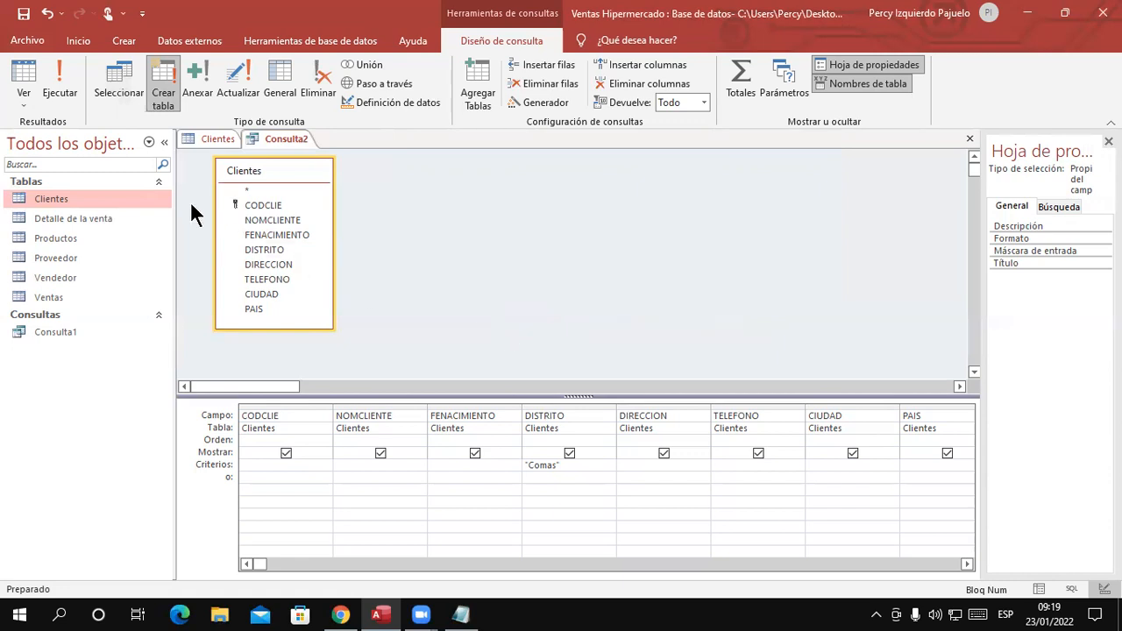
# Run the make-table query and confirm creating the new table with the selected records.
pyautogui.click(72, 88)
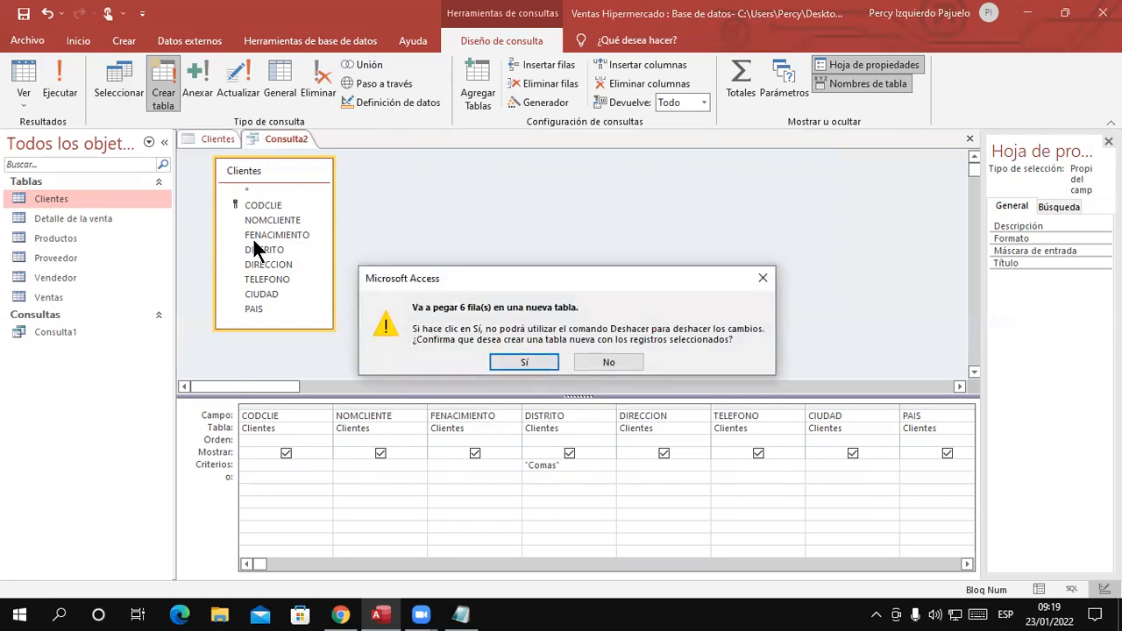
pyautogui.moveTo(485, 268); pyautogui.dragTo(502, 207)
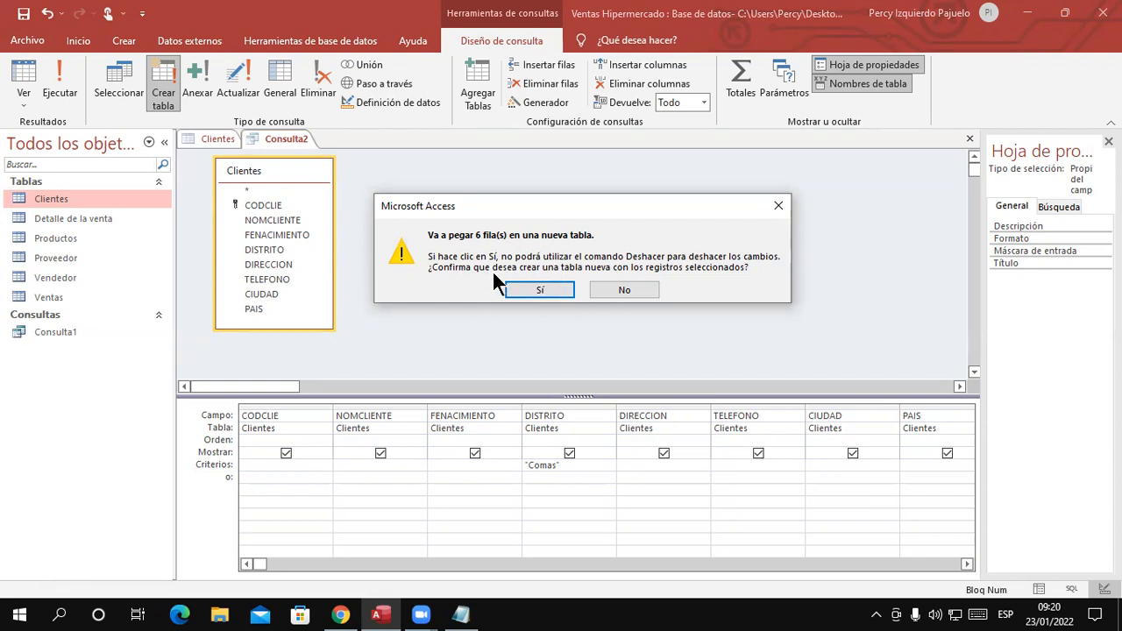
pyautogui.click(540, 291)
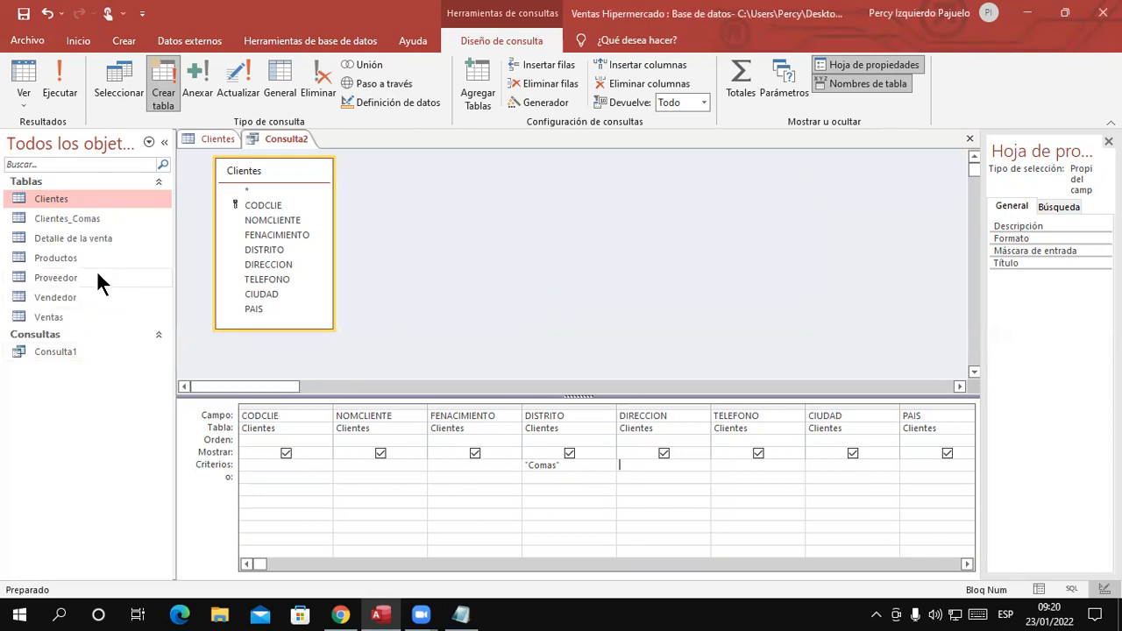
# Open the Clientes_Comas table and examine its CODCLIE and DISTRITO columns.
pyautogui.click(70, 224)
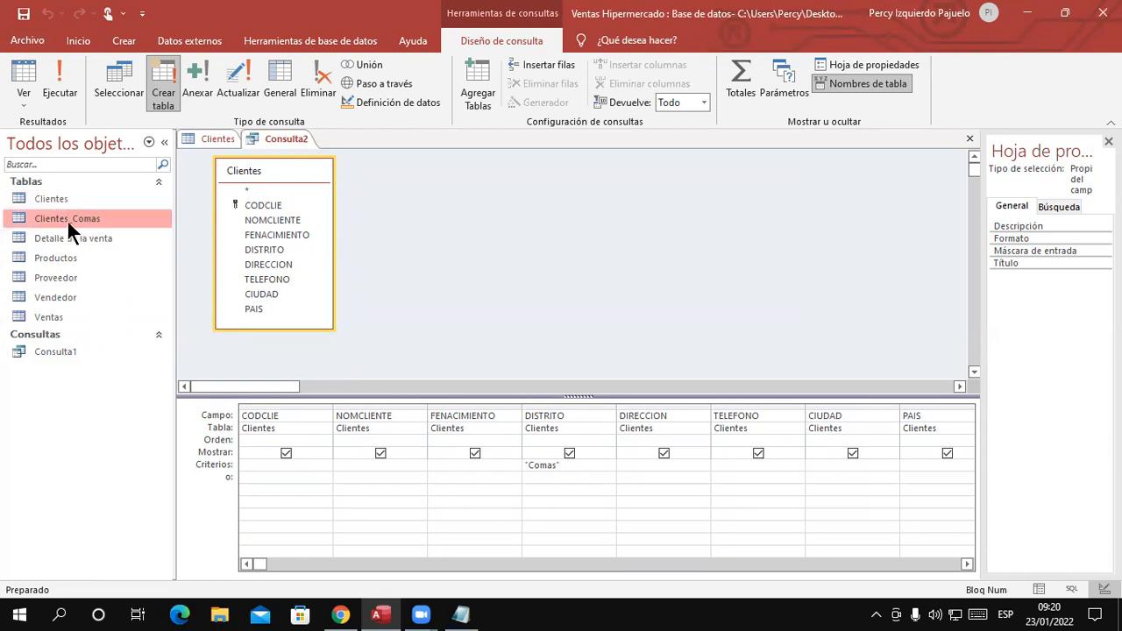
pyautogui.doubleClick(74, 217)
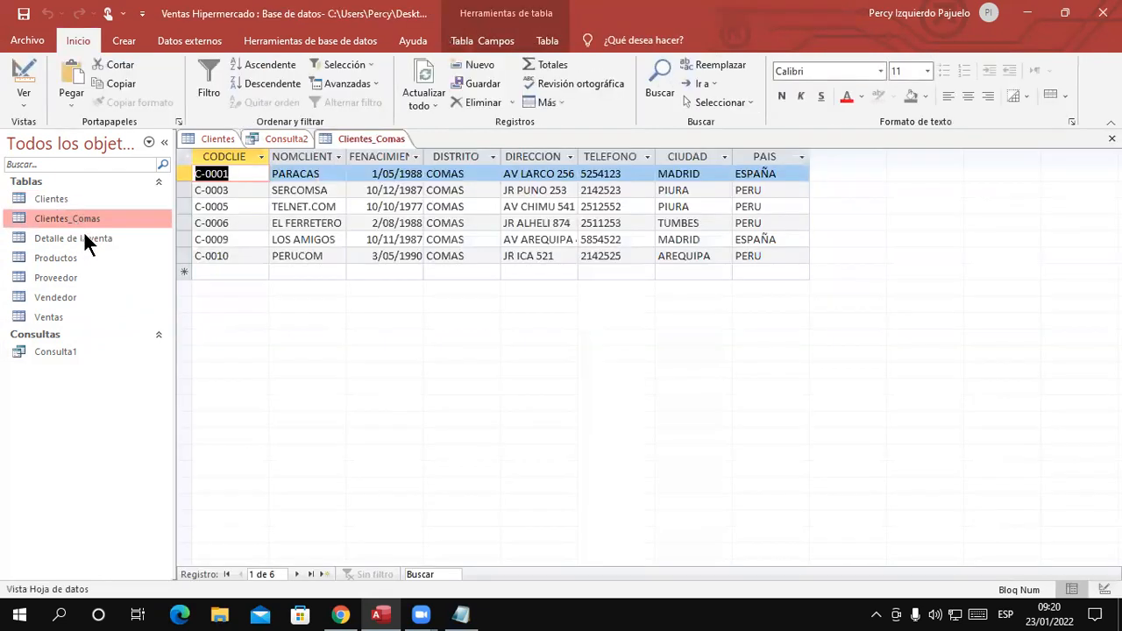
pyautogui.click(382, 142)
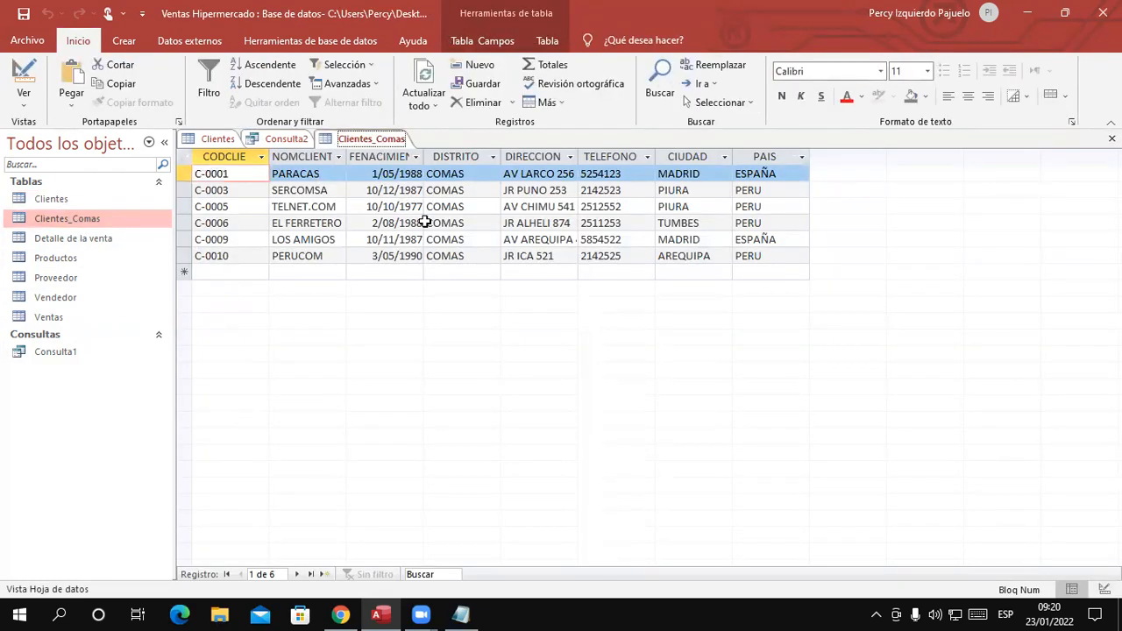
pyautogui.click(215, 158)
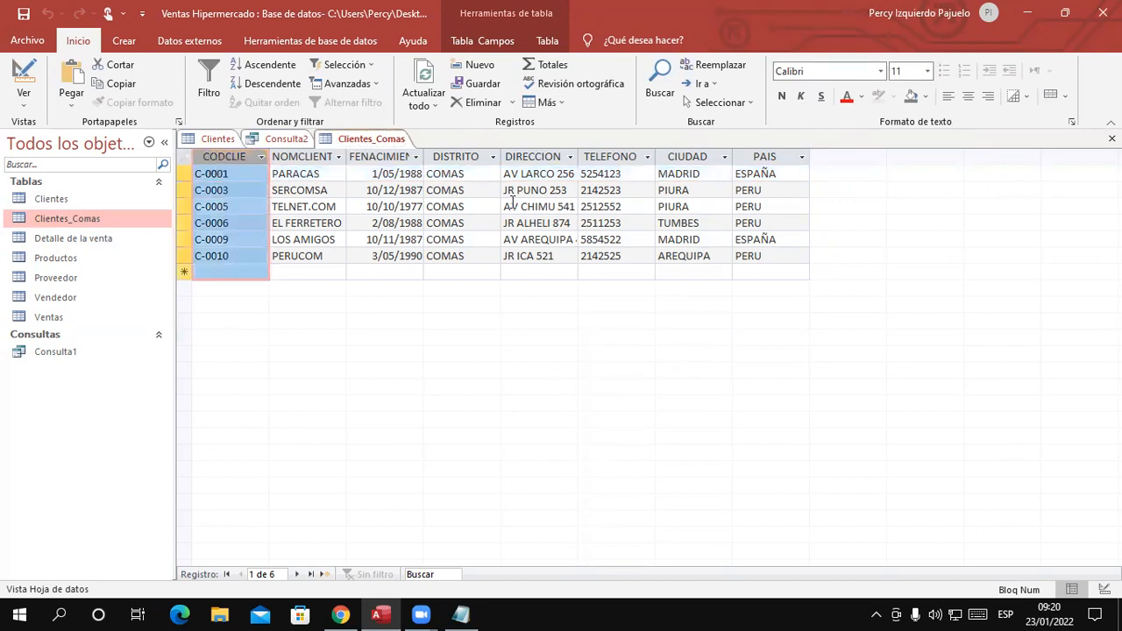
pyautogui.click(467, 157)
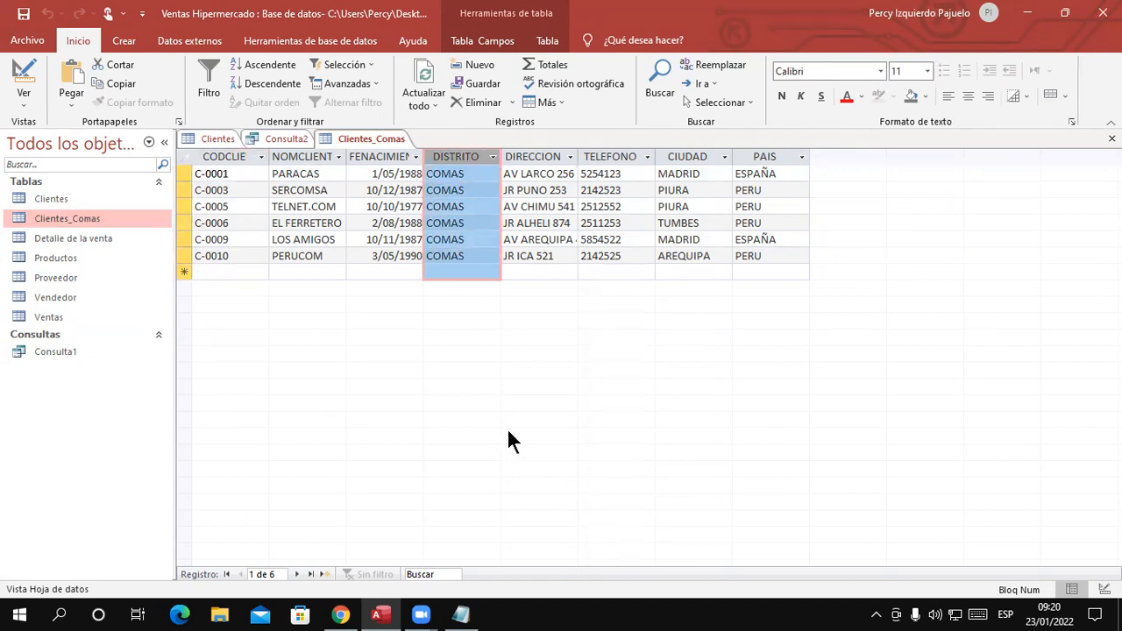
# Close the Clientes_Comas table and then the query design without saving the query.
pyautogui.rightClick(374, 141)
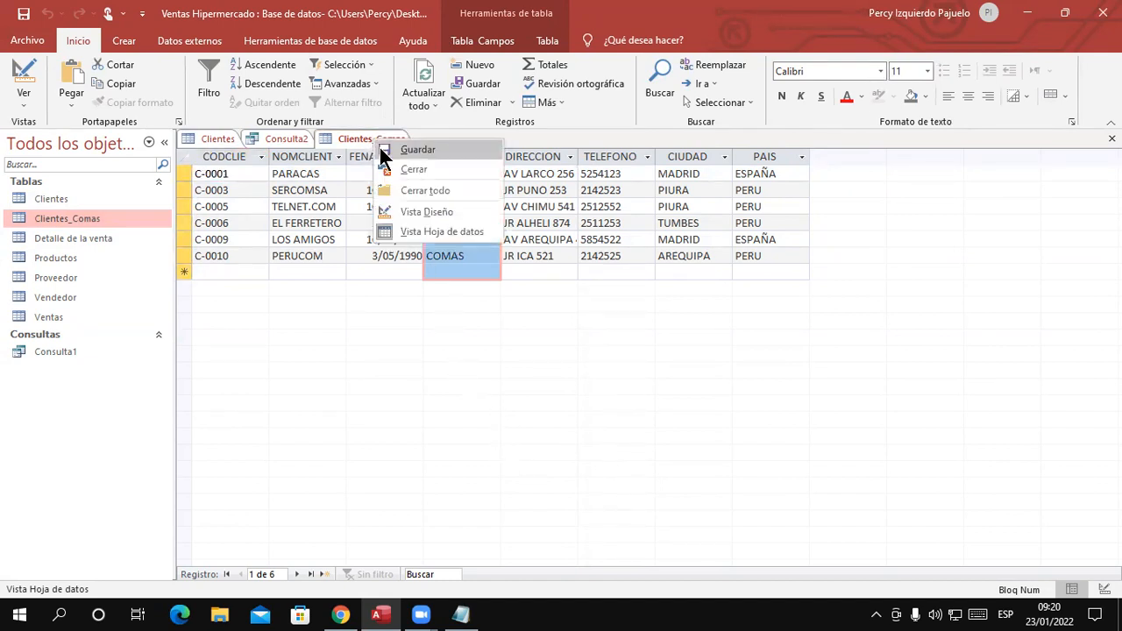
pyautogui.click(393, 165)
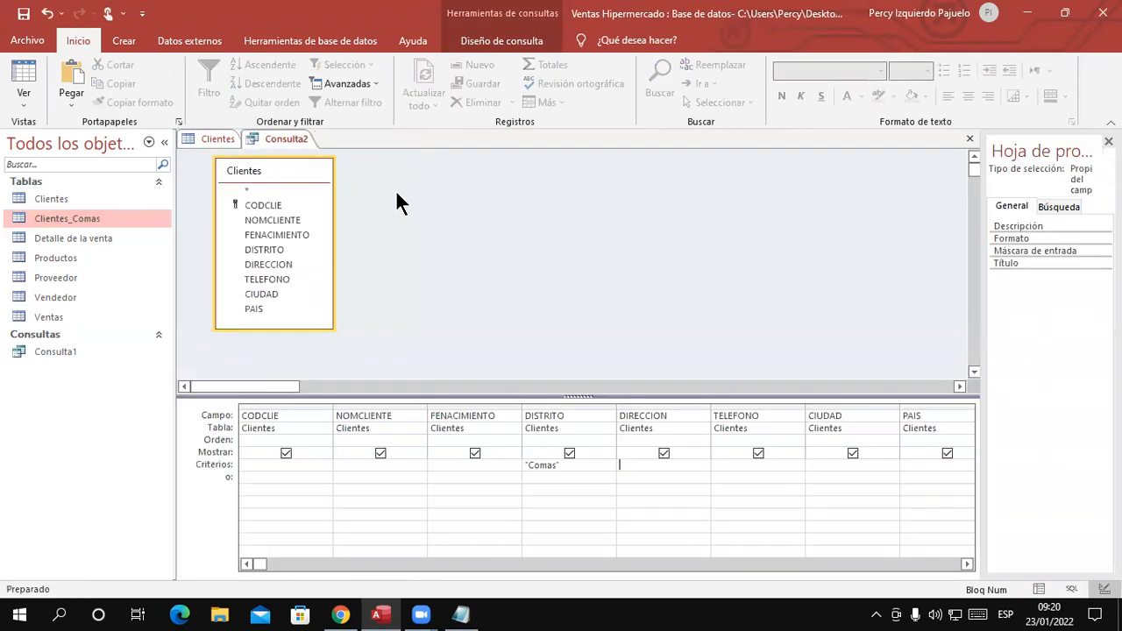
pyautogui.rightClick(292, 141)
pyautogui.click(318, 168)
pyautogui.click(542, 353)
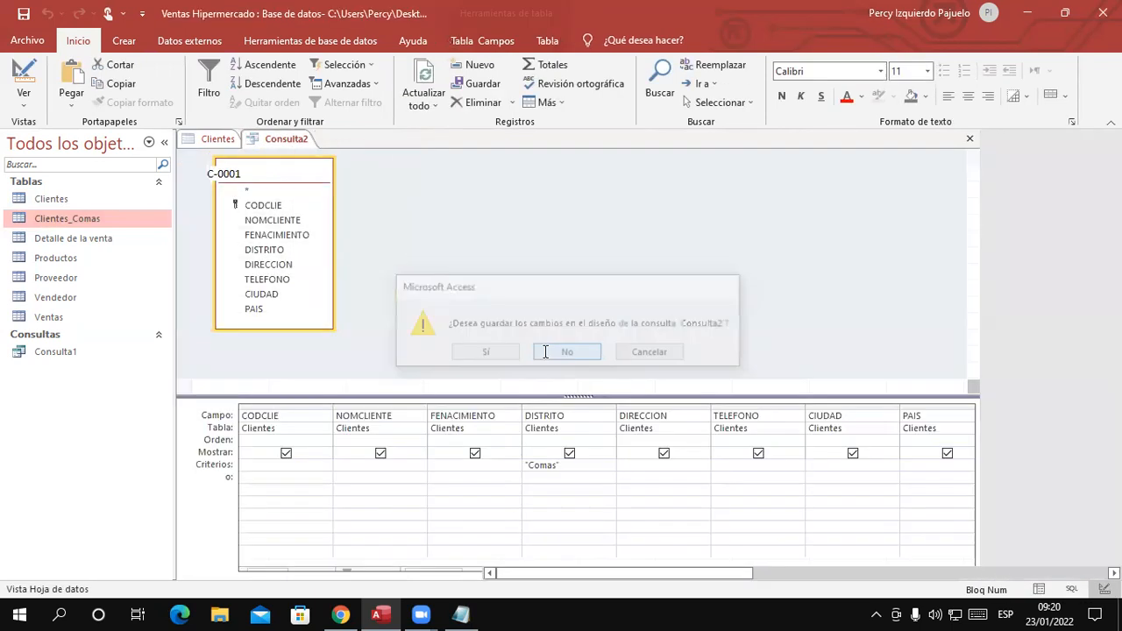
# Delete the Clientes_Comas table from the database and confirm the deletion.
pyautogui.rightClick(87, 218)
pyautogui.click(56, 214)
pyautogui.rightClick(51, 214)
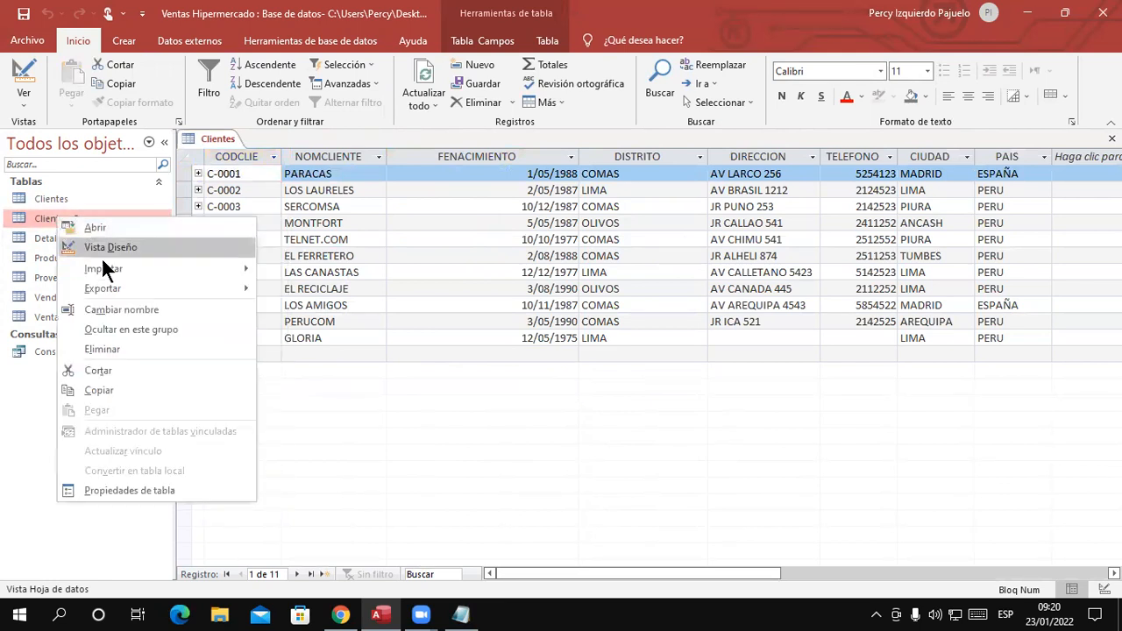
pyautogui.click(109, 349)
pyautogui.click(481, 359)
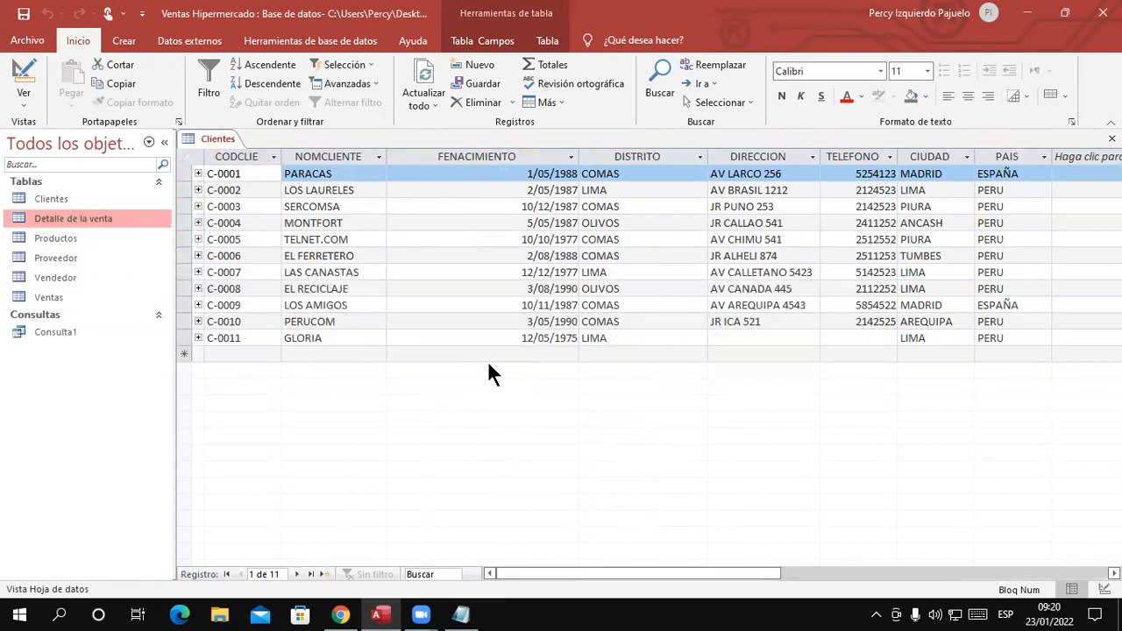
# Close the open Clientes table.
pyautogui.rightClick(218, 141)
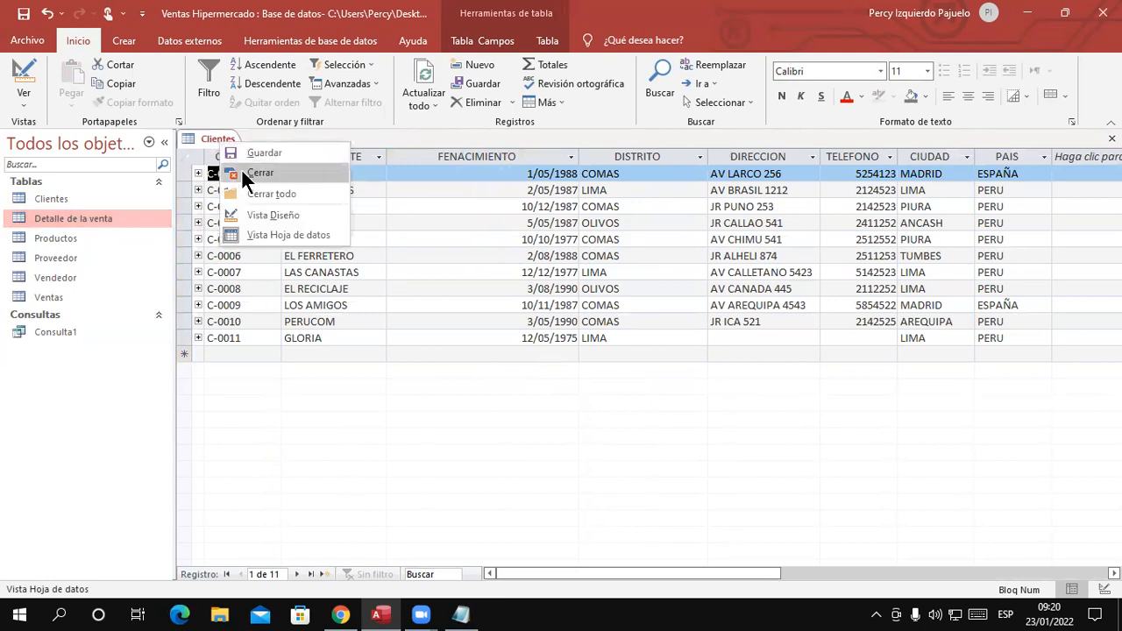
pyautogui.click(250, 172)
pyautogui.click(484, 353)
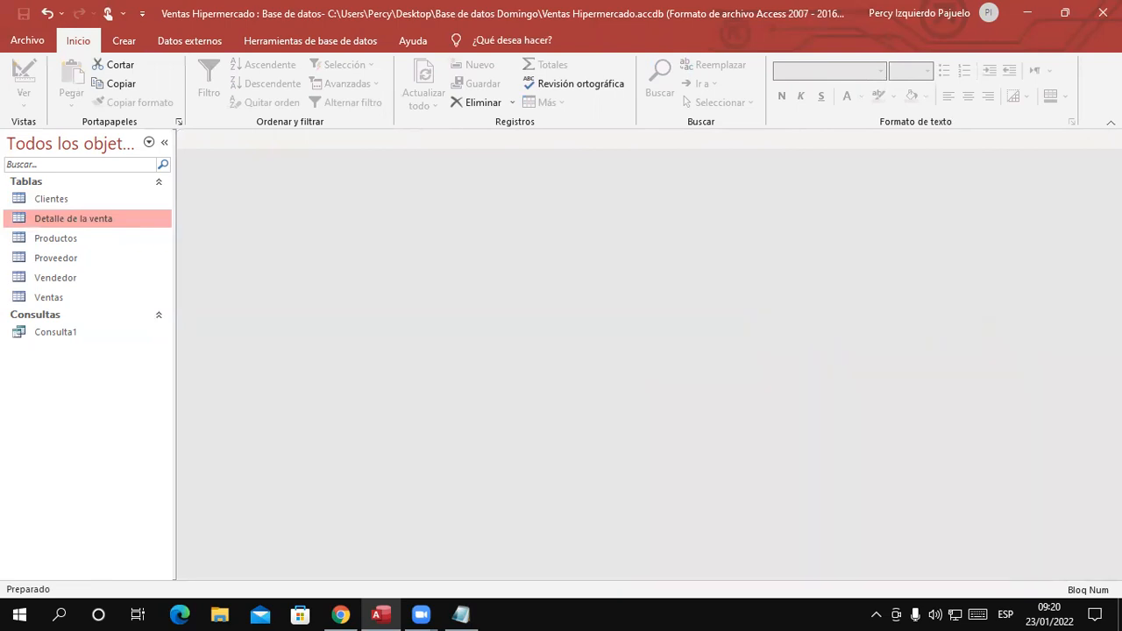
# Switch to Notepad and reread exercise 1, highlighting "clientes de comas.", and return to the Access database.
pyautogui.click(465, 614)
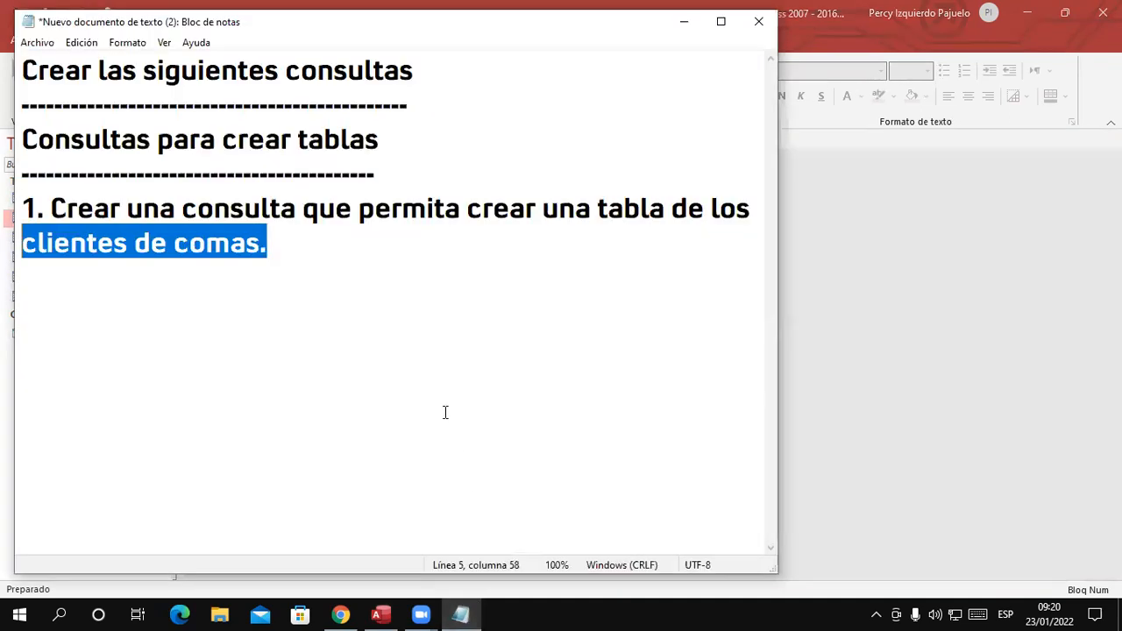
pyautogui.click(333, 219)
pyautogui.moveTo(270, 246); pyautogui.dragTo(10, 256)
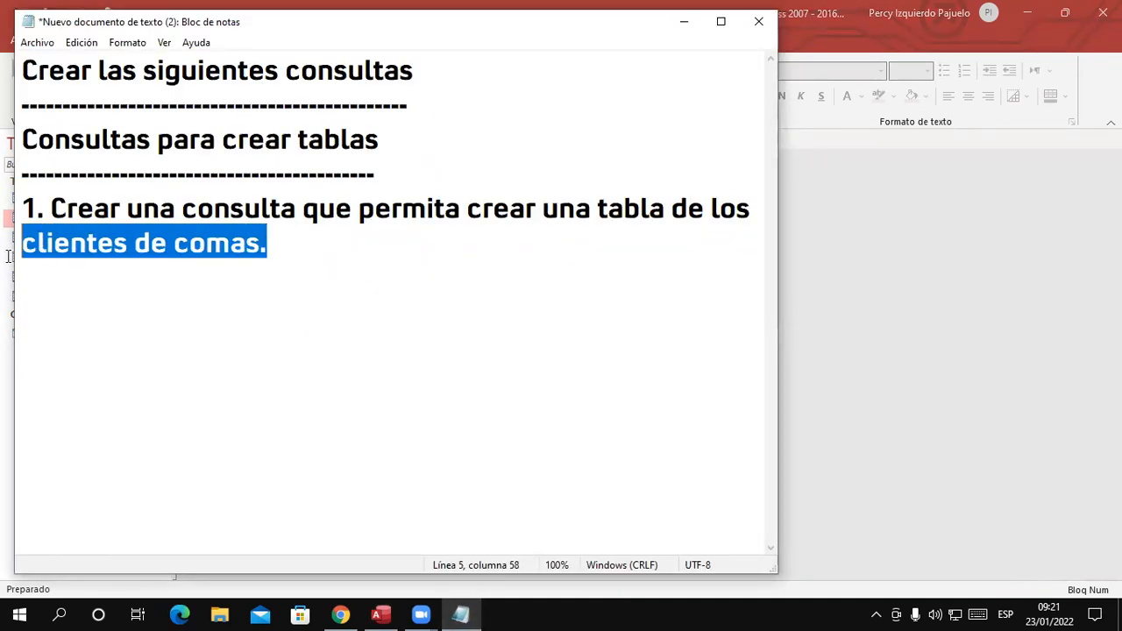
pyautogui.click(674, 26)
# Create a new query in design view and add the Clientes table to it.
pyautogui.click(124, 41)
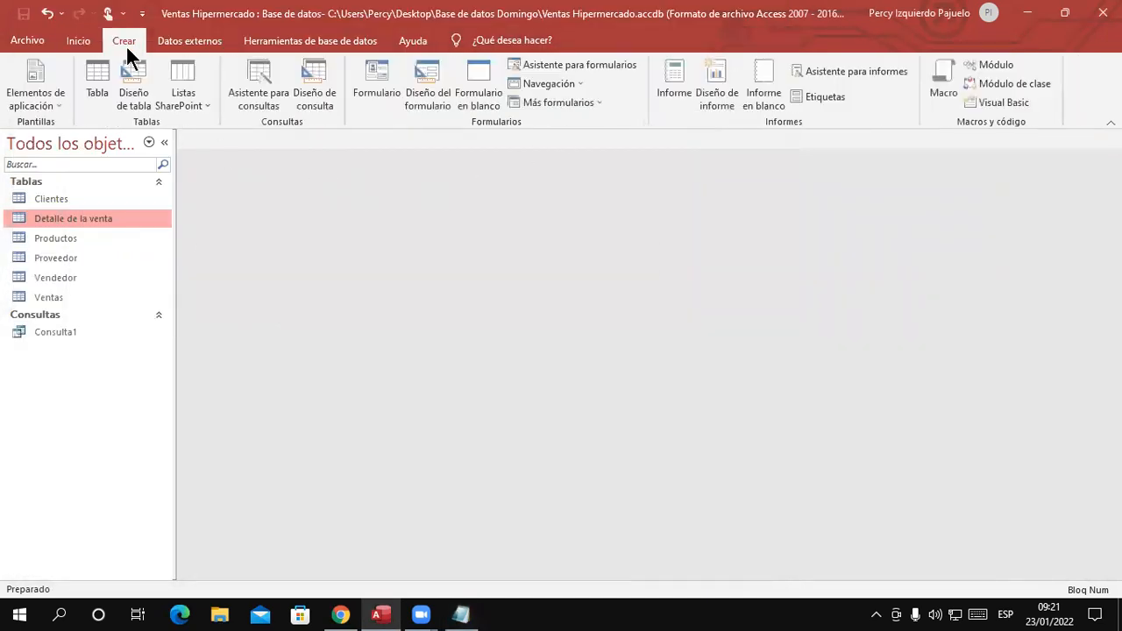
pyautogui.click(316, 98)
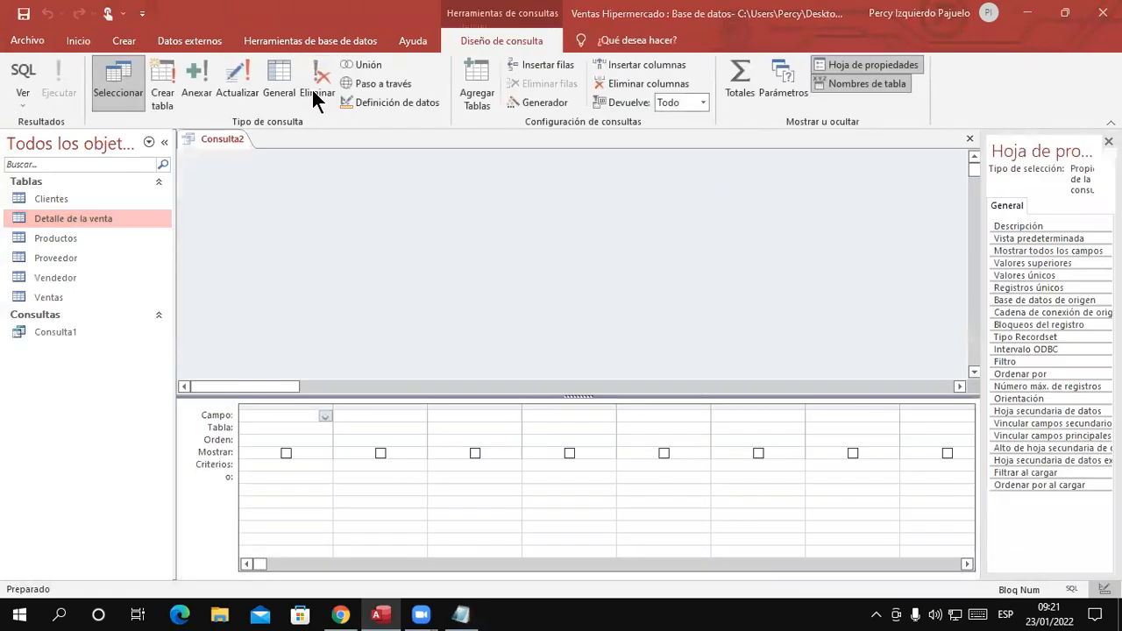
pyautogui.doubleClick(482, 235)
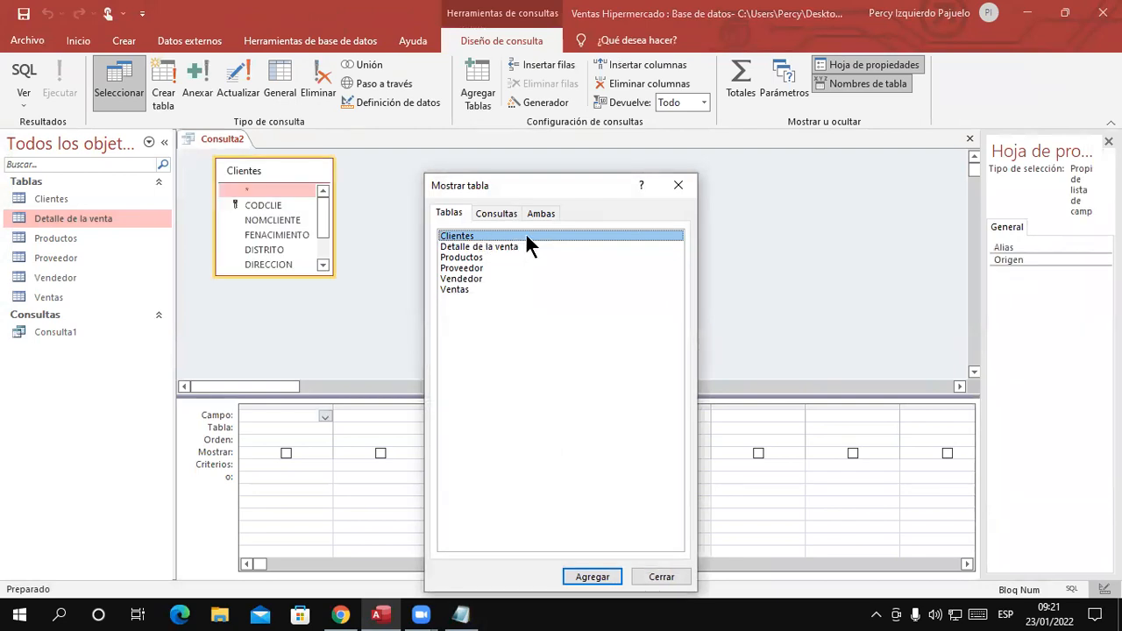
pyautogui.click(681, 188)
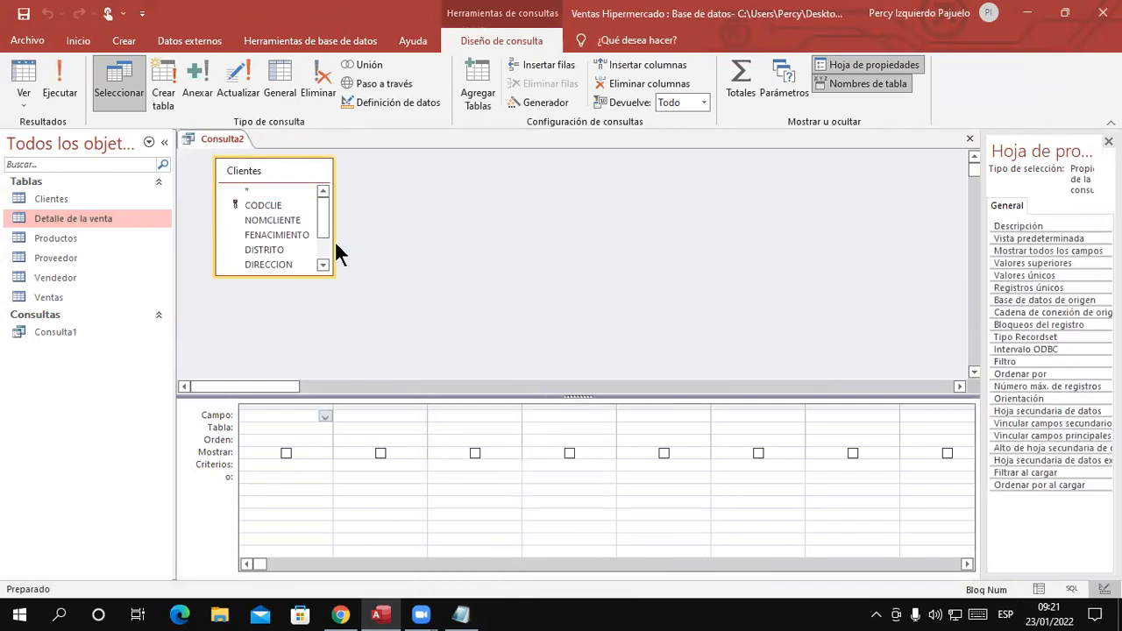
# Add all Clientes fields from CODCLIE through PAIS to the query grid and set the DISTRITO criterion to "Comas".
pyautogui.click(281, 209)
pyautogui.doubleClick(281, 204)
pyautogui.doubleClick(275, 220)
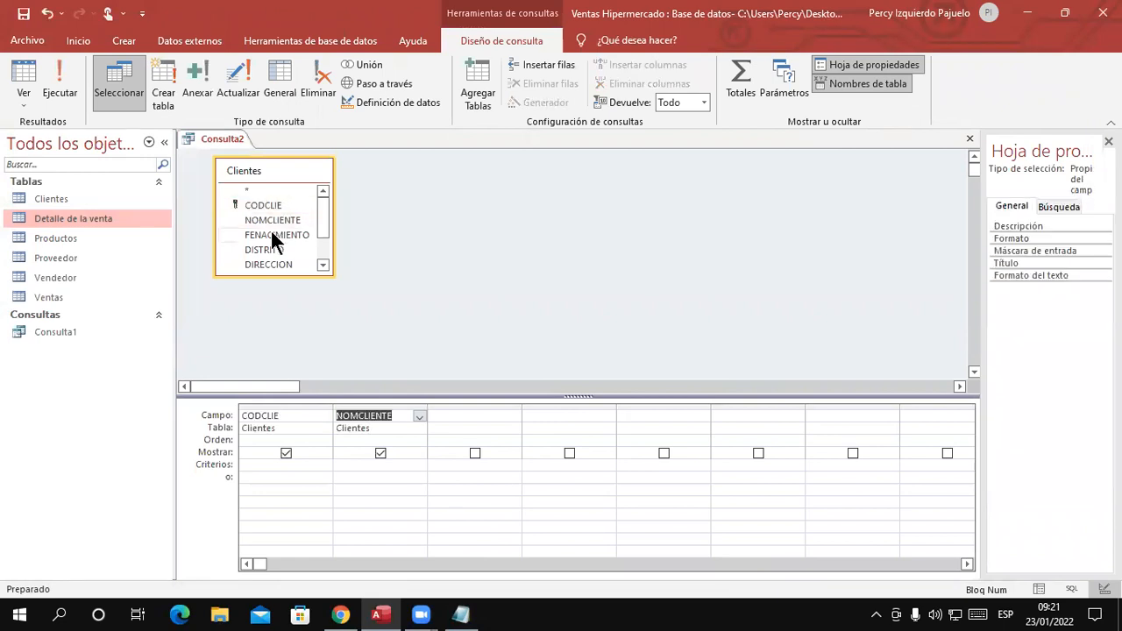
pyautogui.doubleClick(270, 234)
pyautogui.doubleClick(269, 247)
pyautogui.scroll(-1, 324, 218)
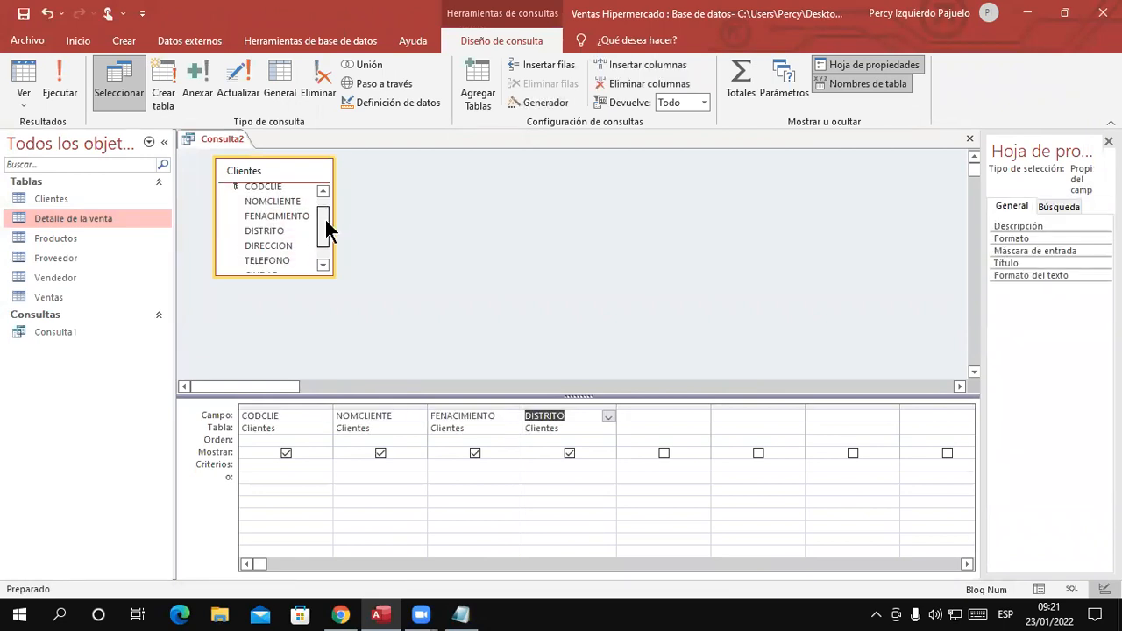
pyautogui.doubleClick(273, 245)
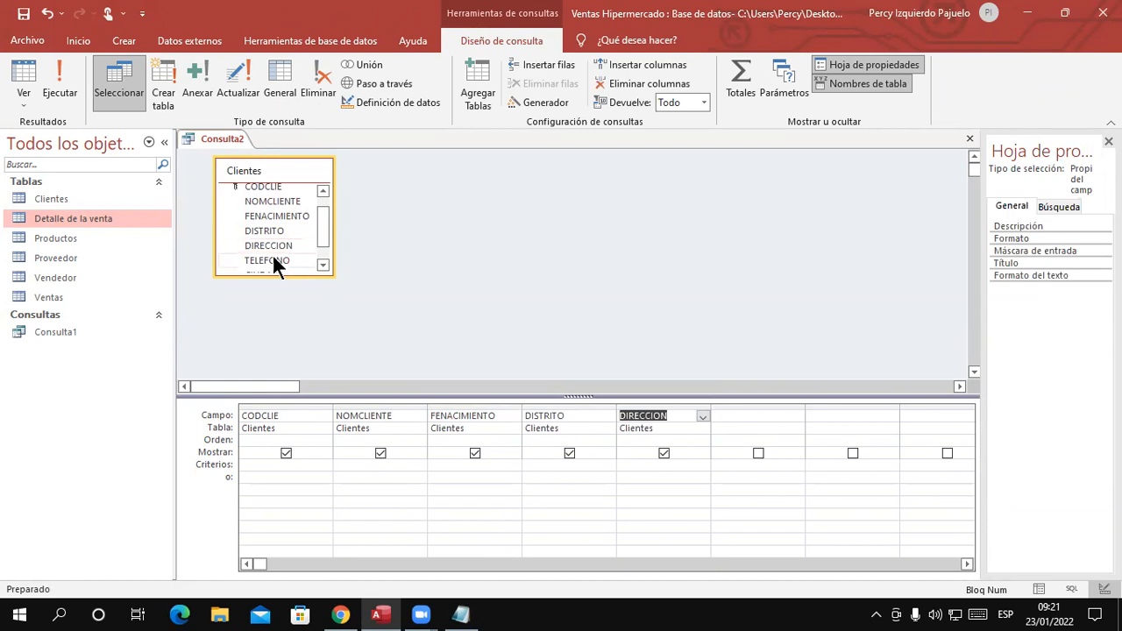
pyautogui.doubleClick(273, 259)
pyautogui.scroll(-1, 319, 224)
pyautogui.doubleClick(262, 256)
pyautogui.doubleClick(259, 269)
pyautogui.scroll(-1, 323, 246)
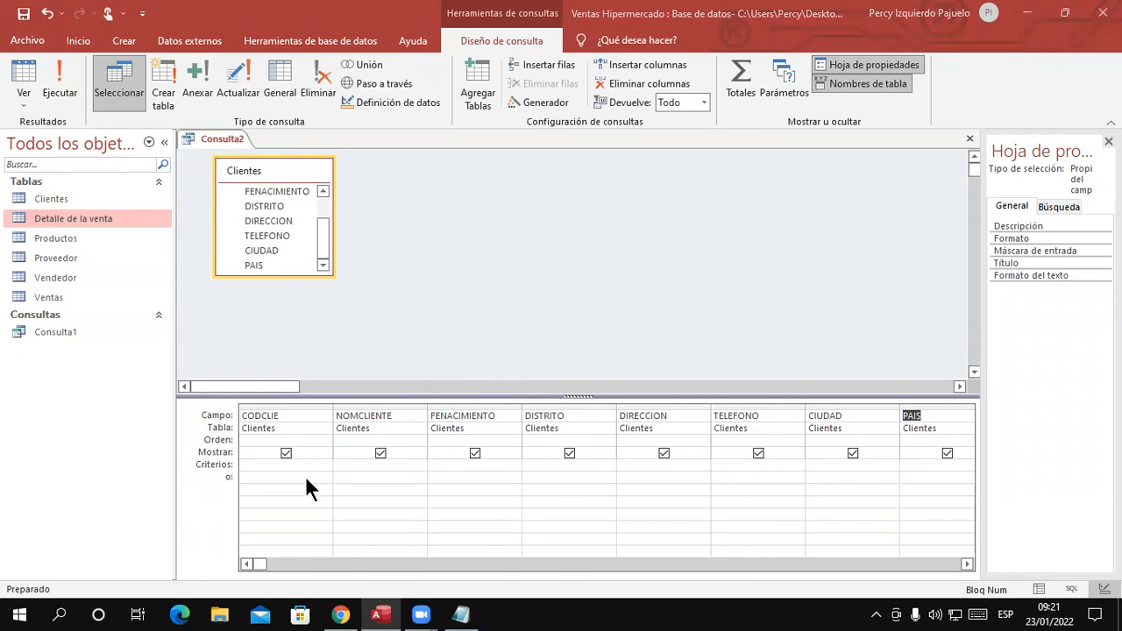
pyautogui.click(571, 465)
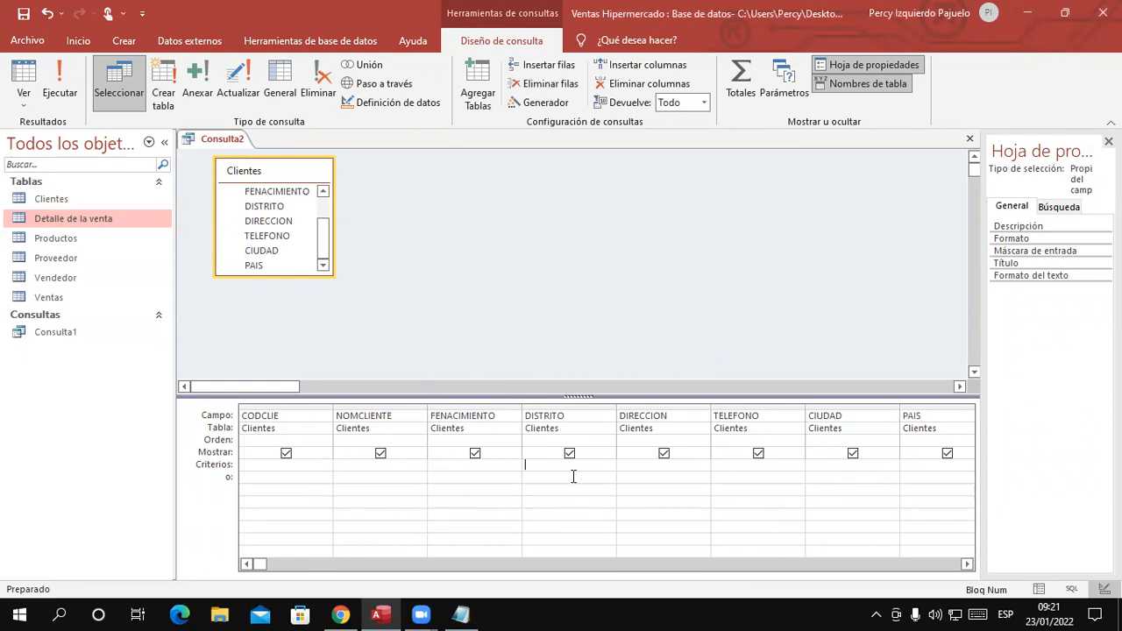
pyautogui.write('"Comas"')
# Turn the query into a make-table query that creates Clientes_comas in the active database, and run it, confirming the new table.
pyautogui.click(164, 102)
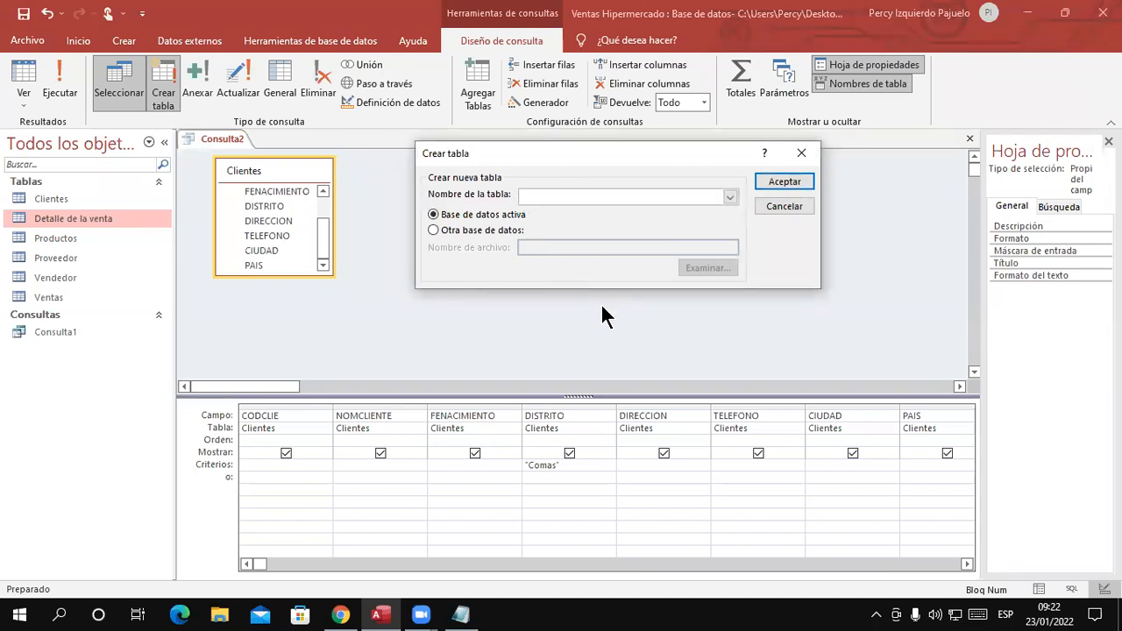
pyautogui.write('Clientes_comas')
pyautogui.click(804, 181)
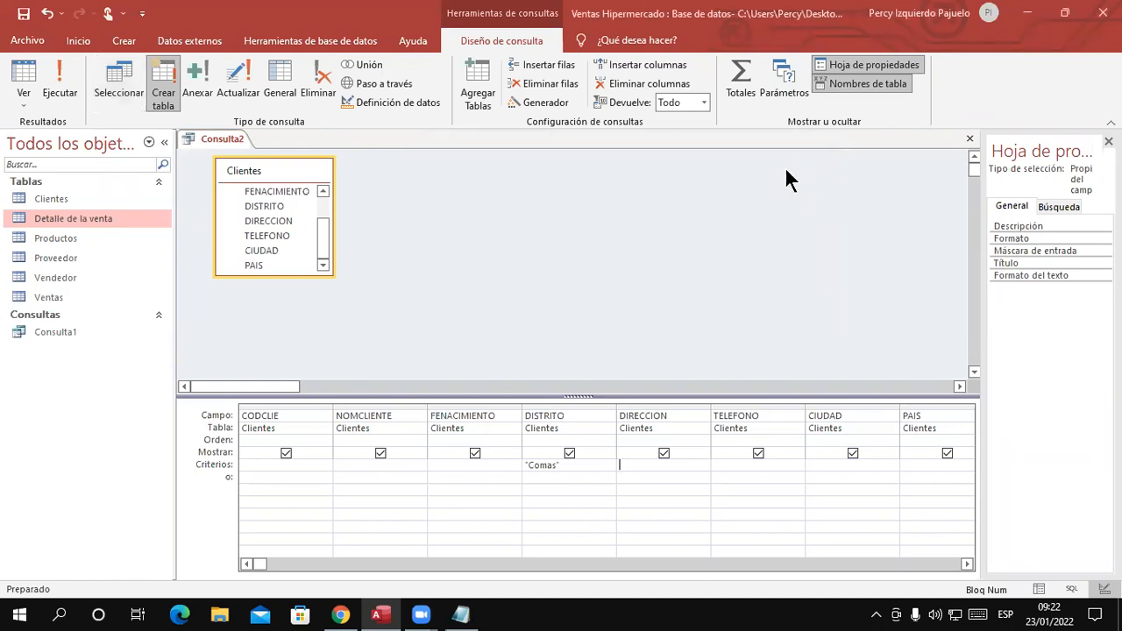
pyautogui.click(59, 94)
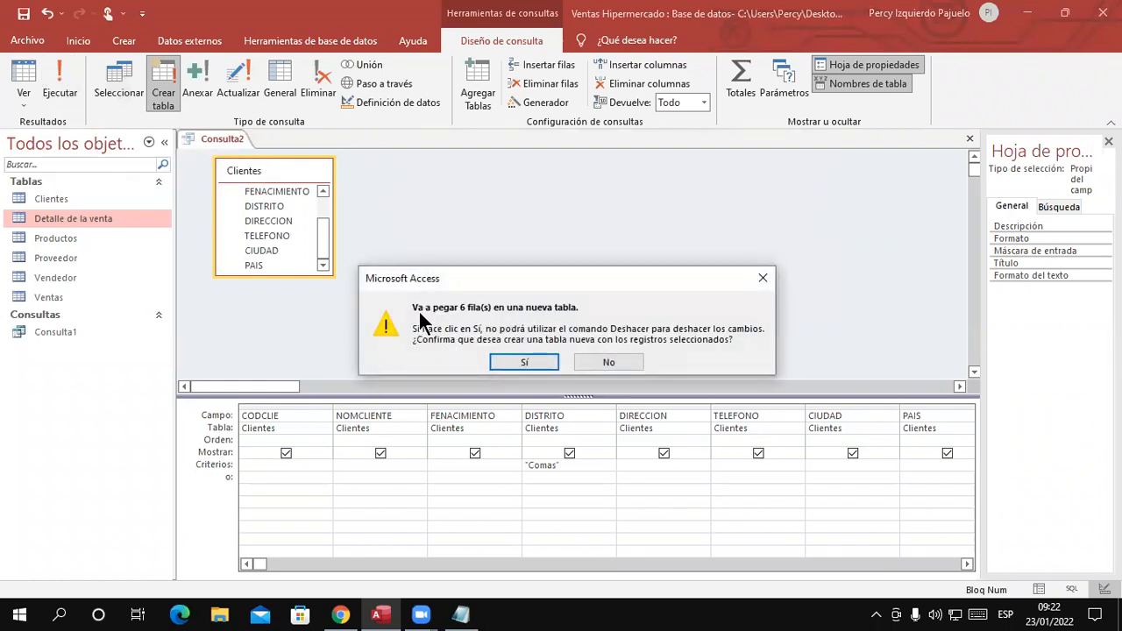
pyautogui.click(518, 362)
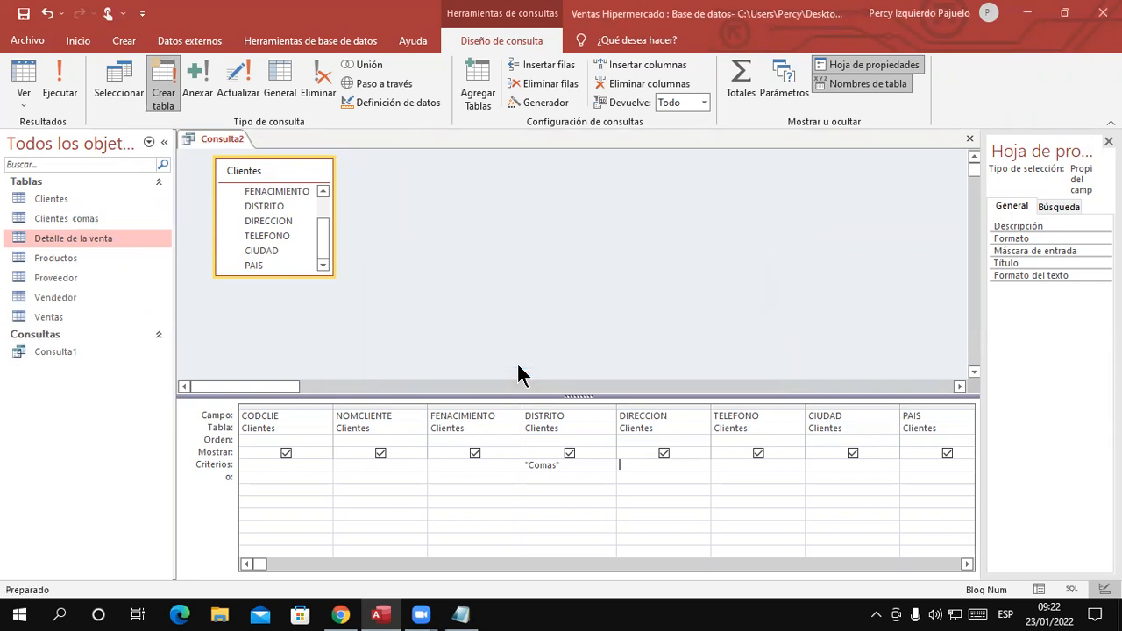
# Open the Clientes_comas table, close Detalle de la venta, and open the Clientes table for comparison.
pyautogui.click(74, 238)
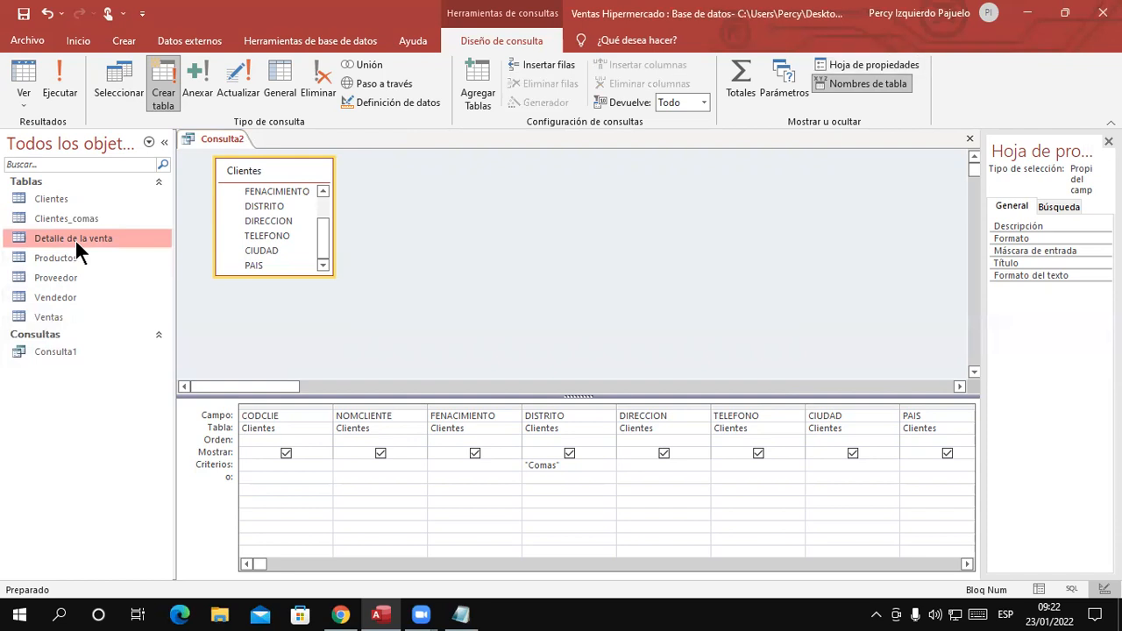
pyautogui.doubleClick(74, 238)
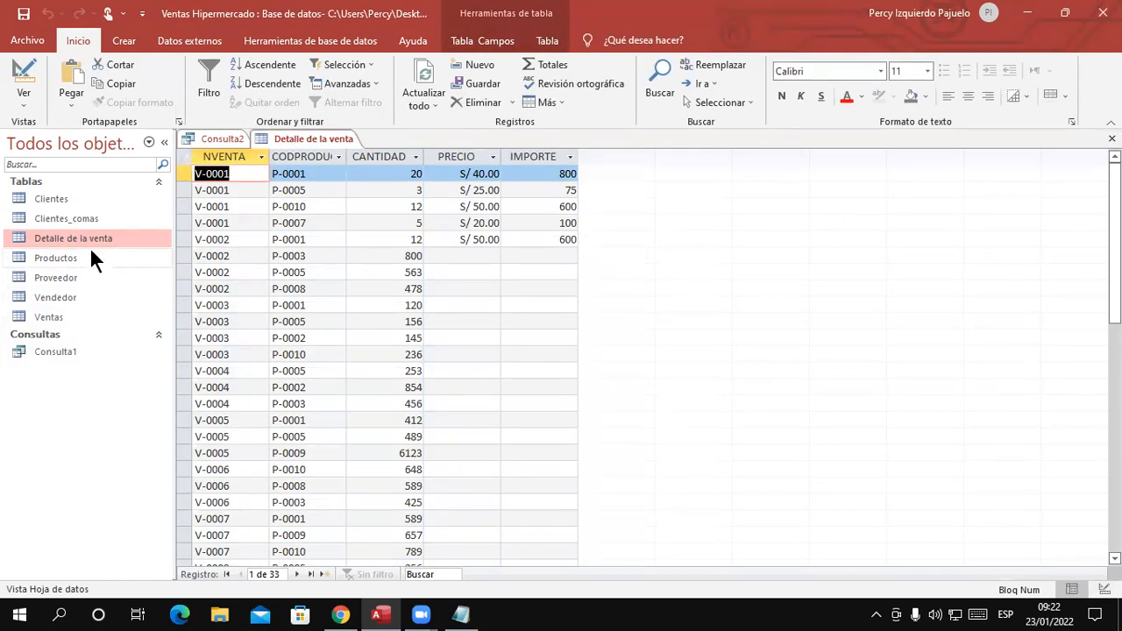
pyautogui.doubleClick(95, 219)
pyautogui.rightClick(282, 142)
pyautogui.click(313, 173)
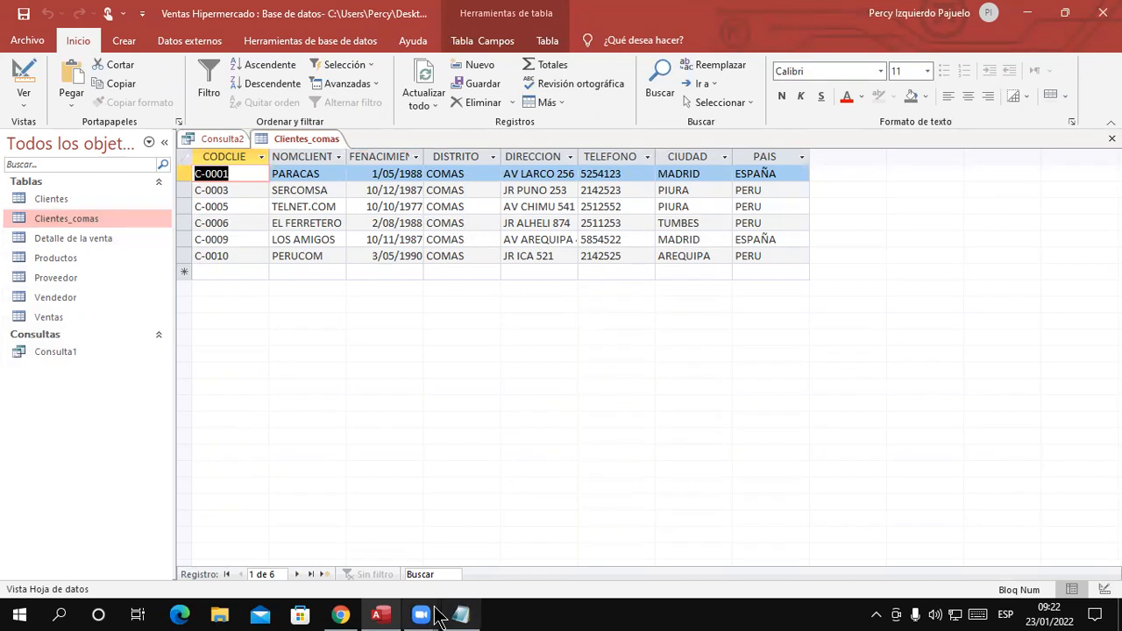
pyautogui.doubleClick(98, 196)
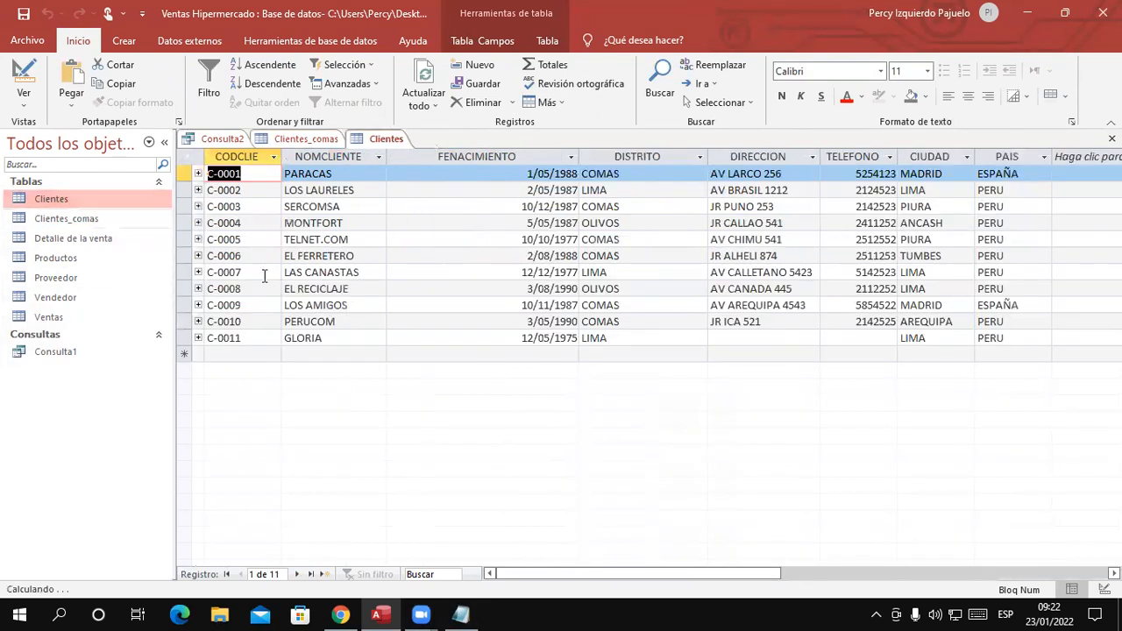
# Switch to Notepad and add below exercise 1: "2. Crear una consulta que permita crear una tabla de los clientes que no son de comas".
pyautogui.click(462, 617)
pyautogui.click(219, 312)
pyautogui.click(108, 299)
pyautogui.click(344, 252)
pyautogui.press('Return')
pyautogui.press('Return')
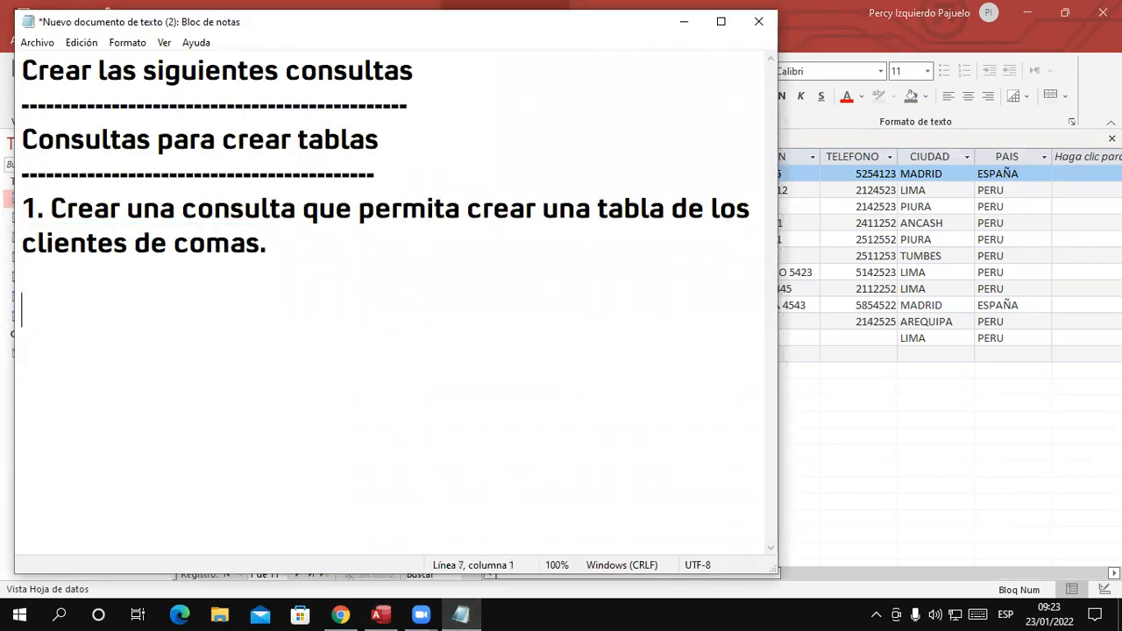
pyautogui.write('2. Crear una')
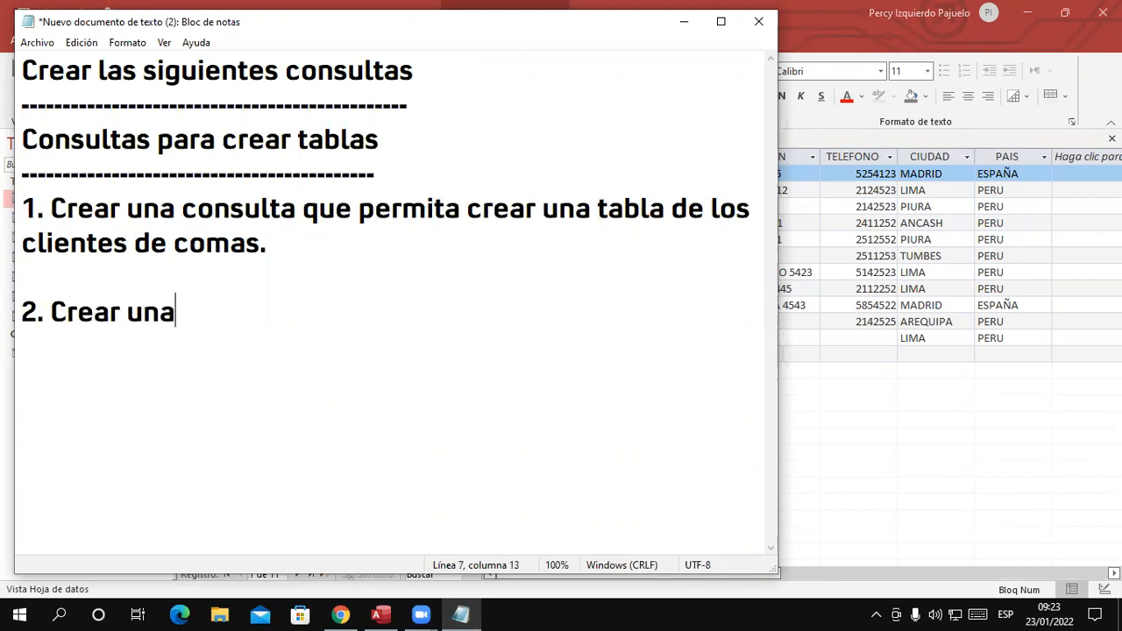
pyautogui.write(' consulta  que p')
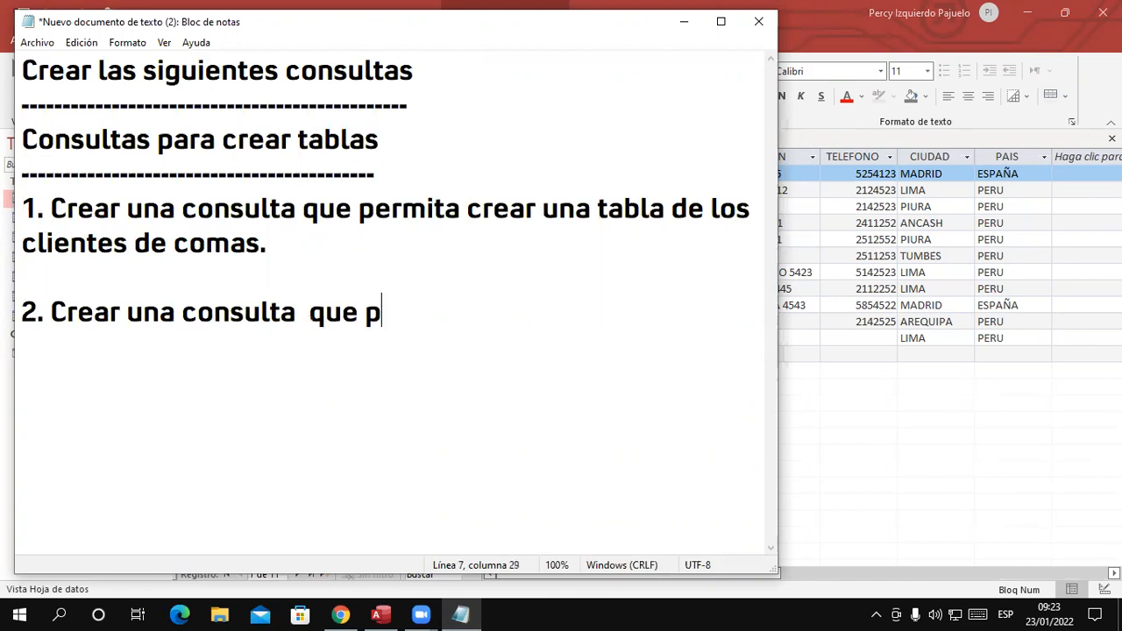
pyautogui.write('ermita crear ')
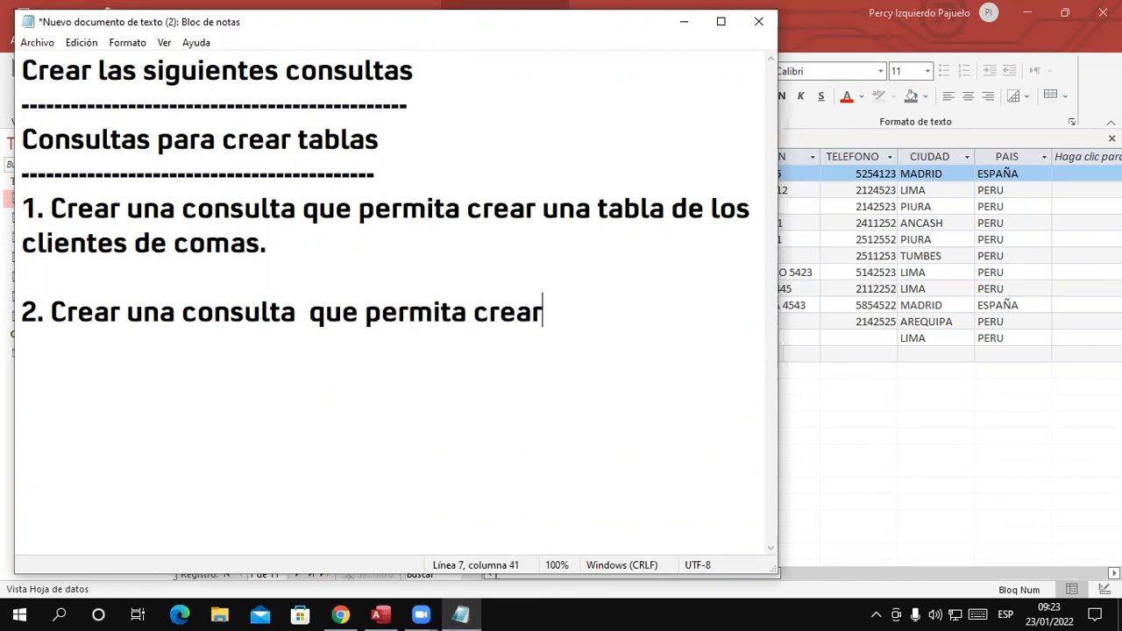
pyautogui.write('una tab')
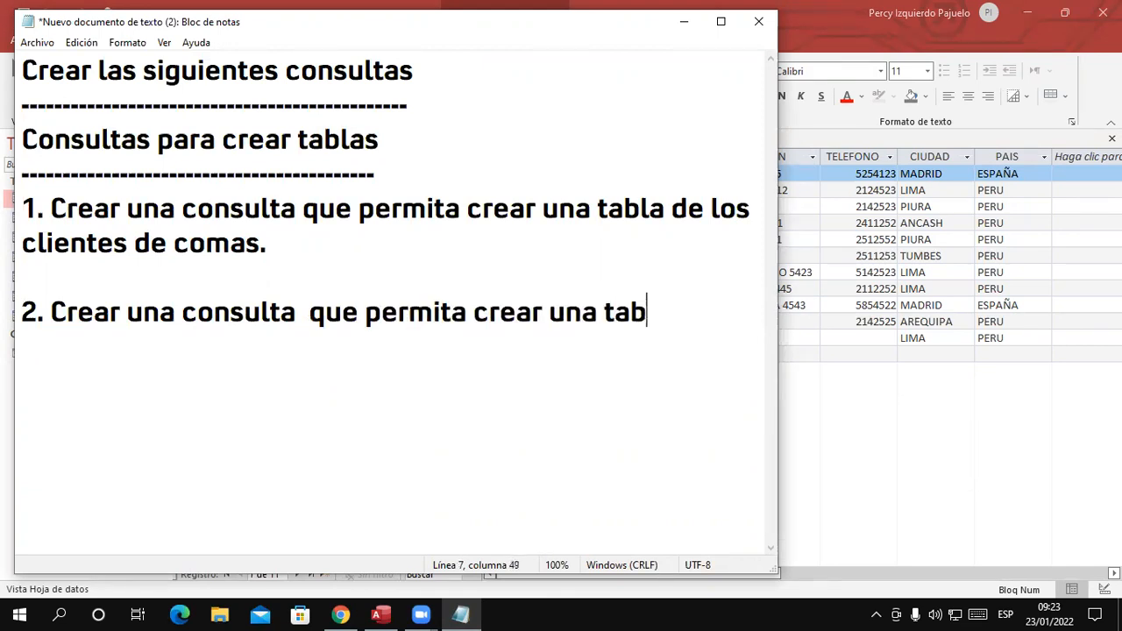
pyautogui.write('la de los clie')
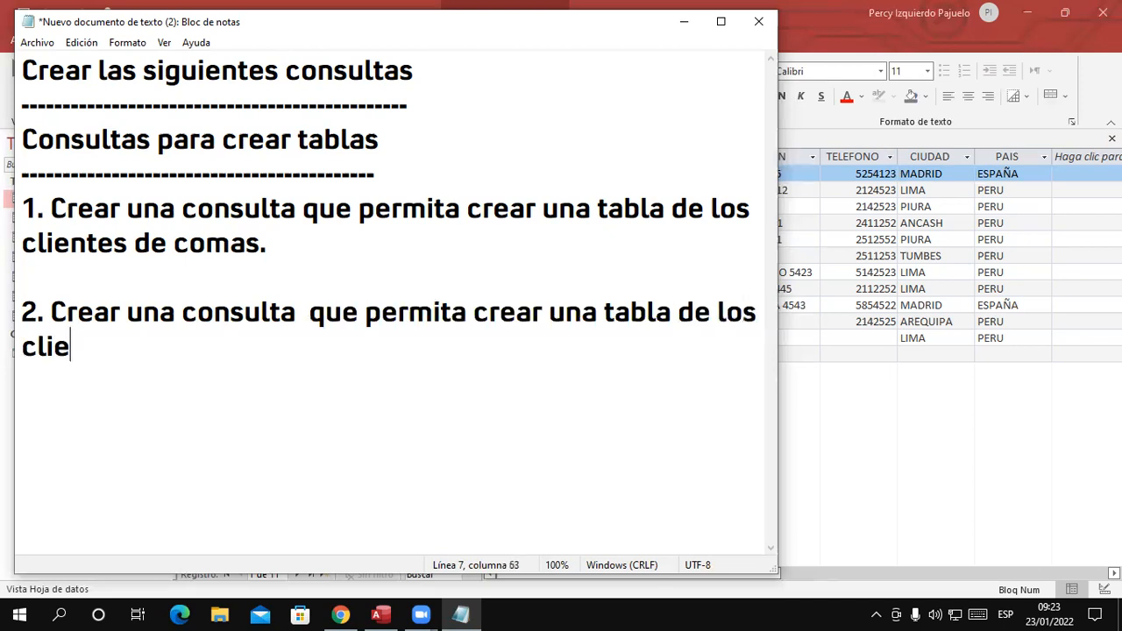
pyautogui.write('ntes que no')
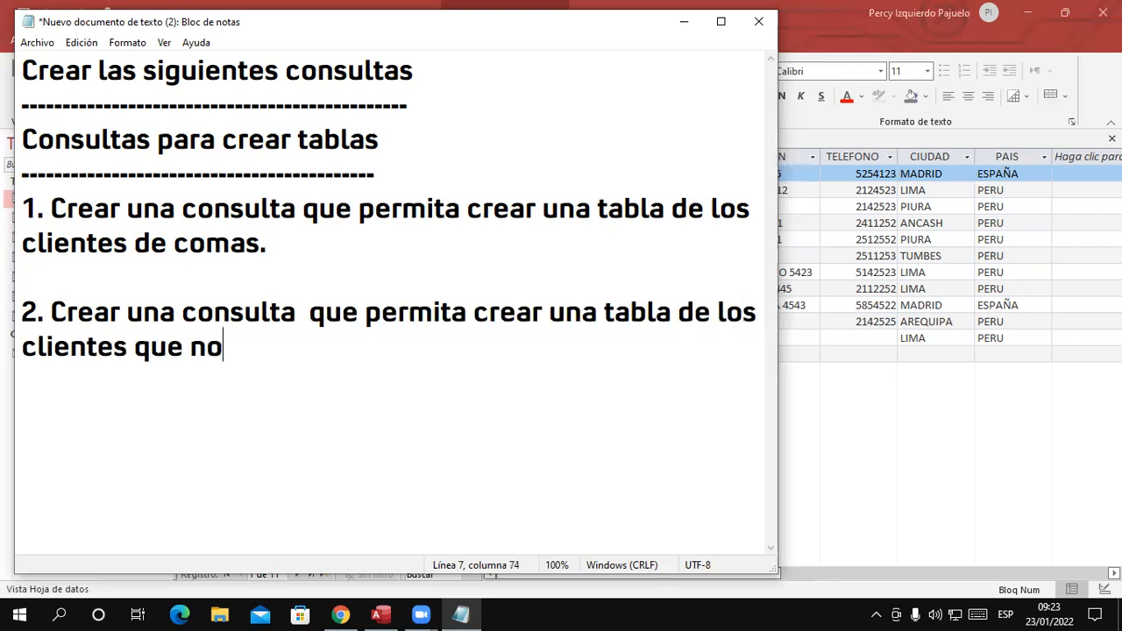
pyautogui.write(' son de comas')
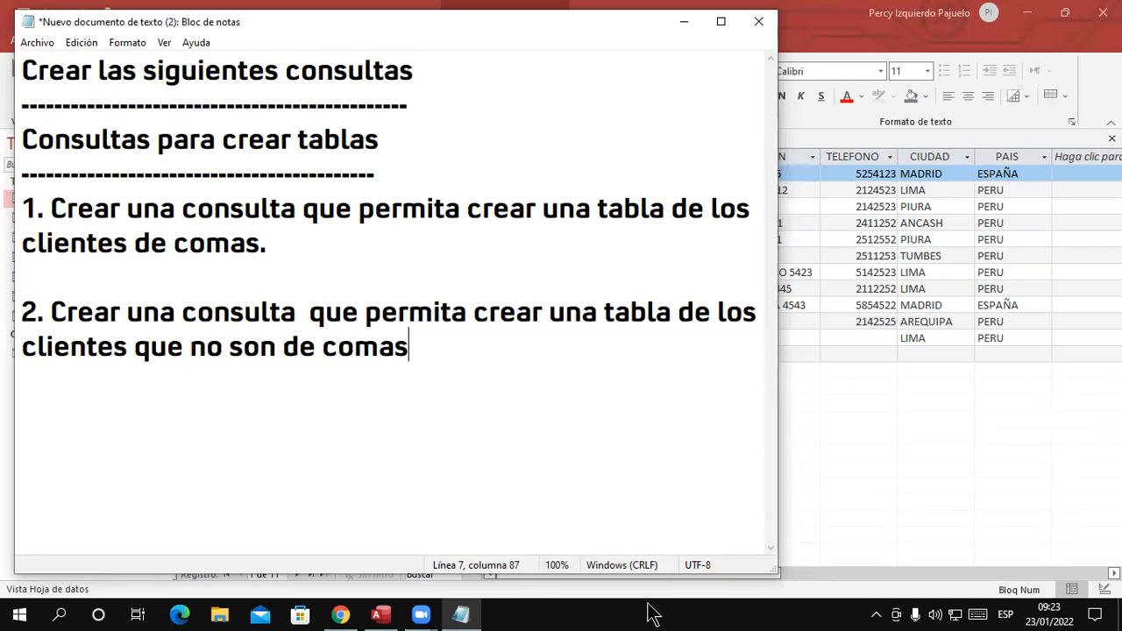
# Switch to Access and bring up the open design of the make-table query for Comas clients.
pyautogui.click(831, 305)
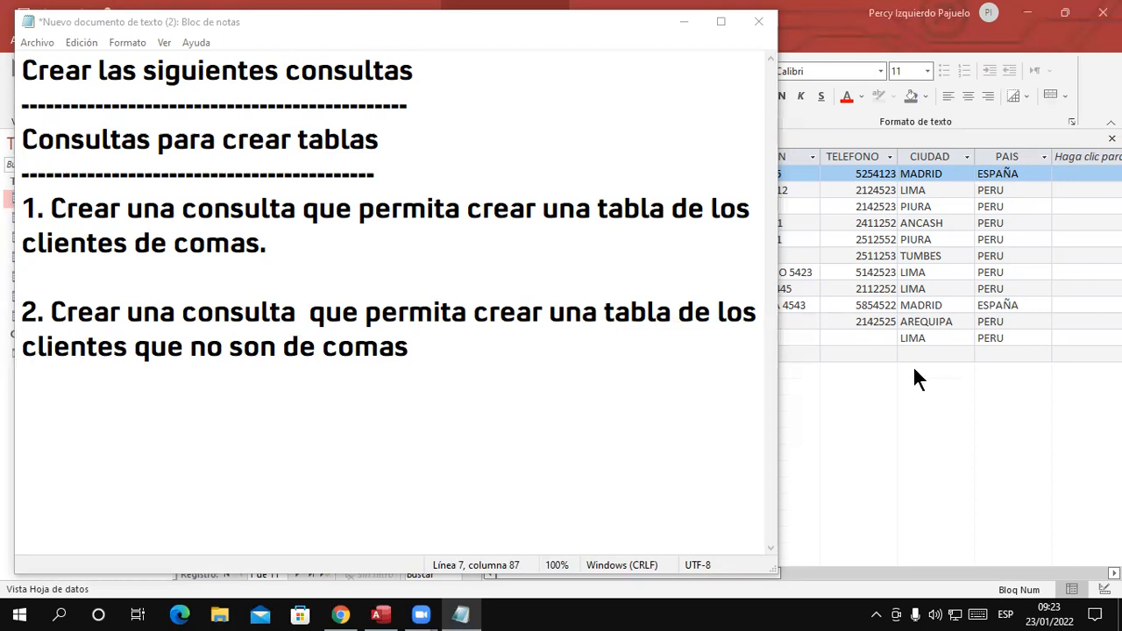
pyautogui.click(826, 26)
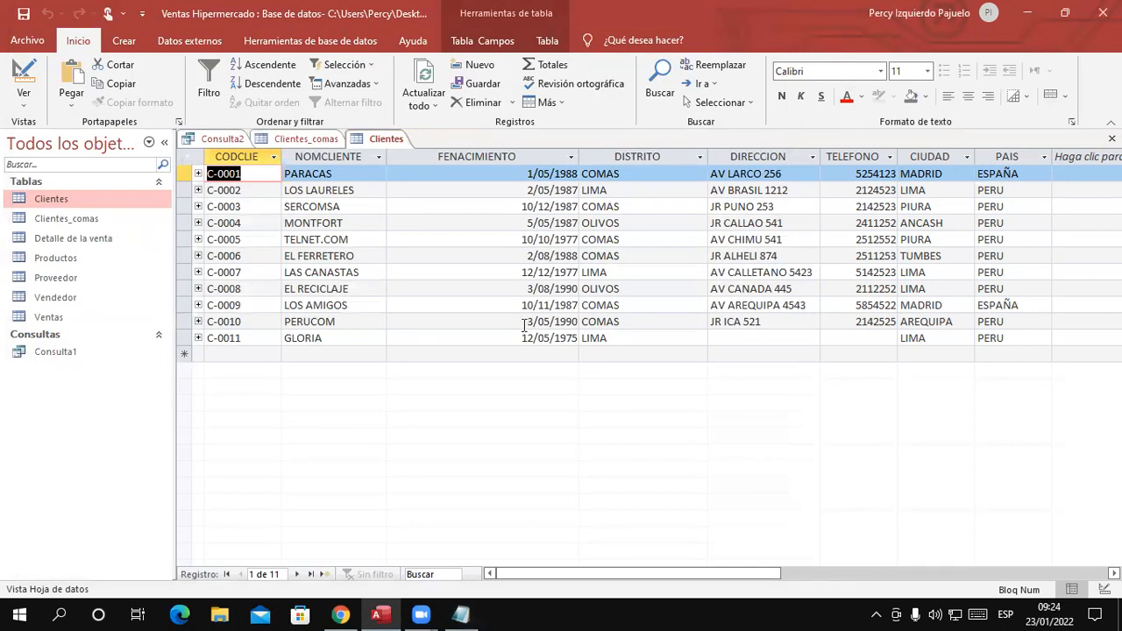
pyautogui.click(134, 45)
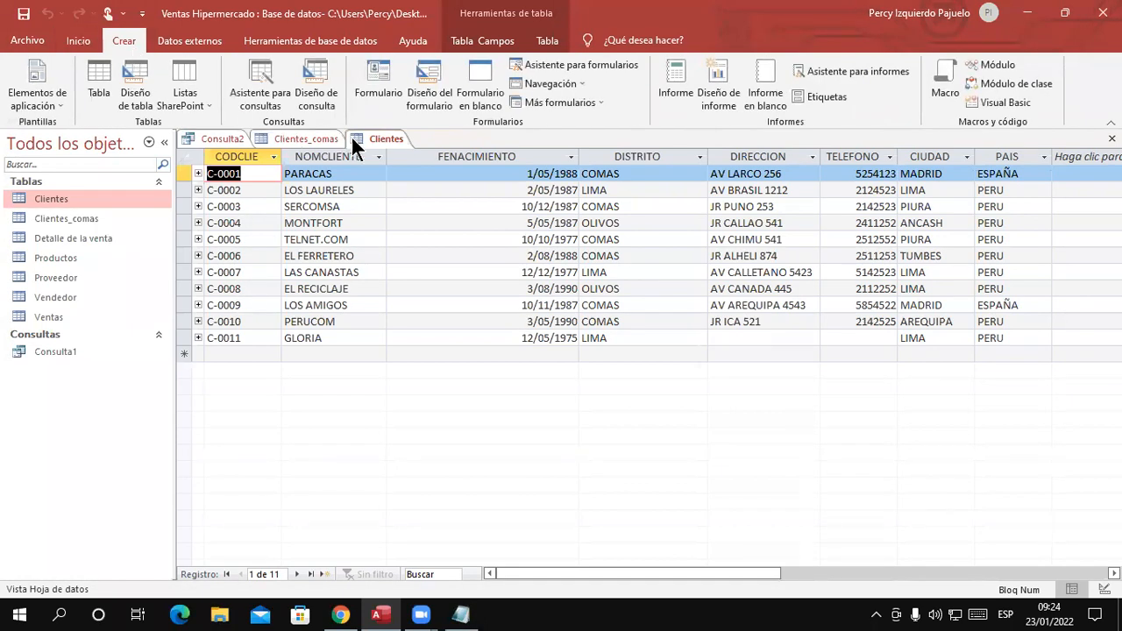
pyautogui.click(306, 139)
pyautogui.click(375, 142)
pyautogui.click(220, 139)
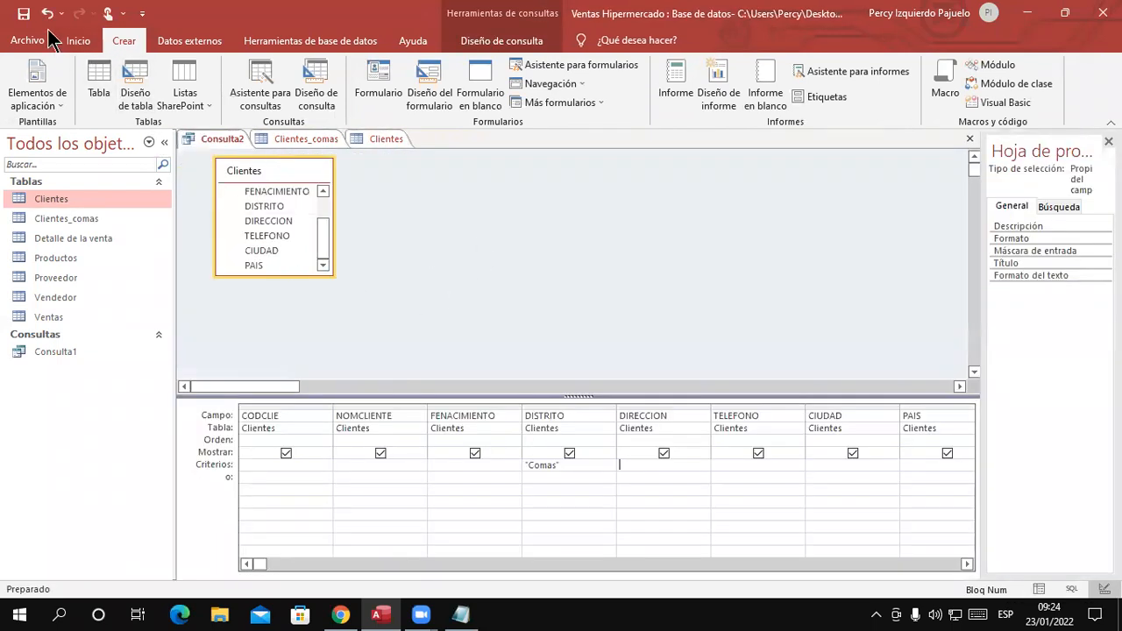
# Save the Comas make-table query as 01, checking its exercise number in Notepad, and close the query.
pyautogui.click(24, 13)
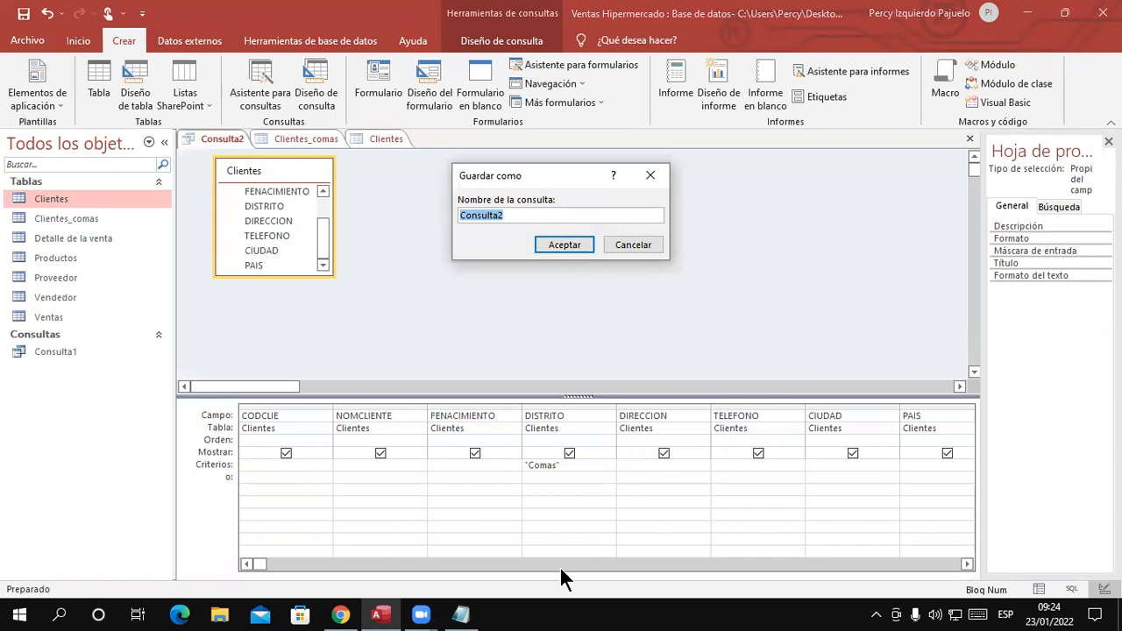
pyautogui.click(460, 614)
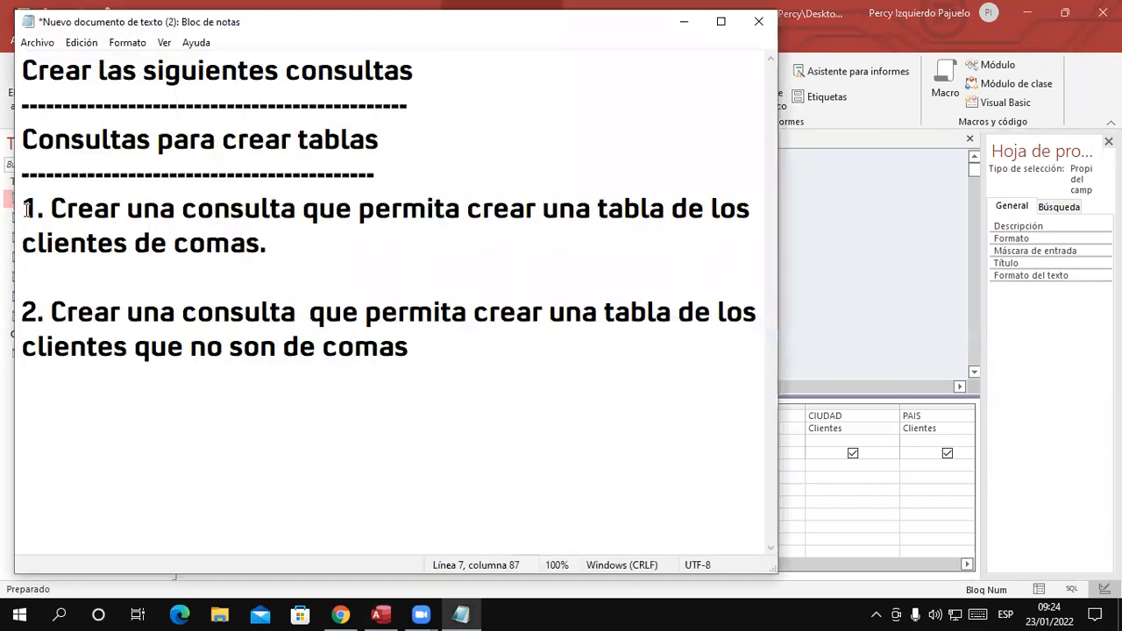
pyautogui.click(684, 21)
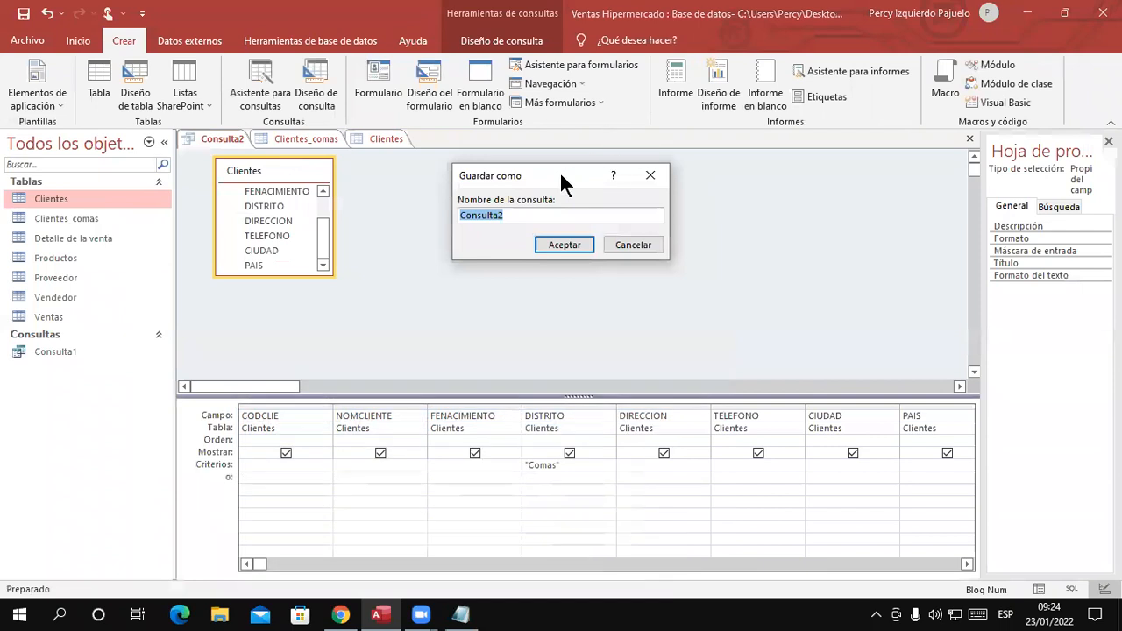
pyautogui.write('01')
pyautogui.click(559, 239)
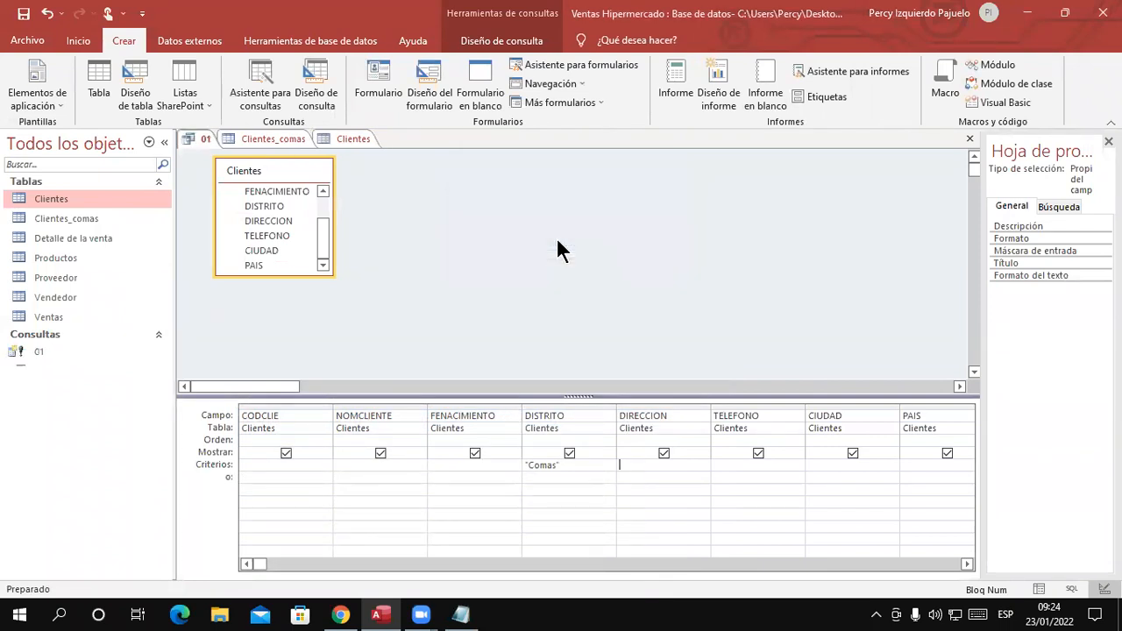
pyautogui.click(42, 352)
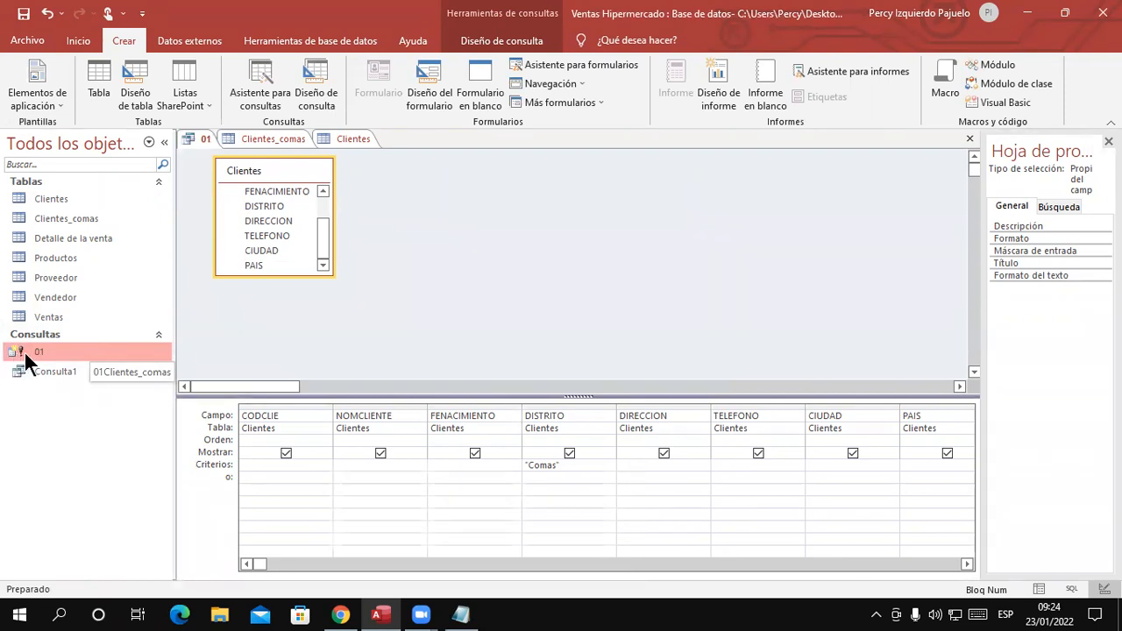
pyautogui.rightClick(201, 136)
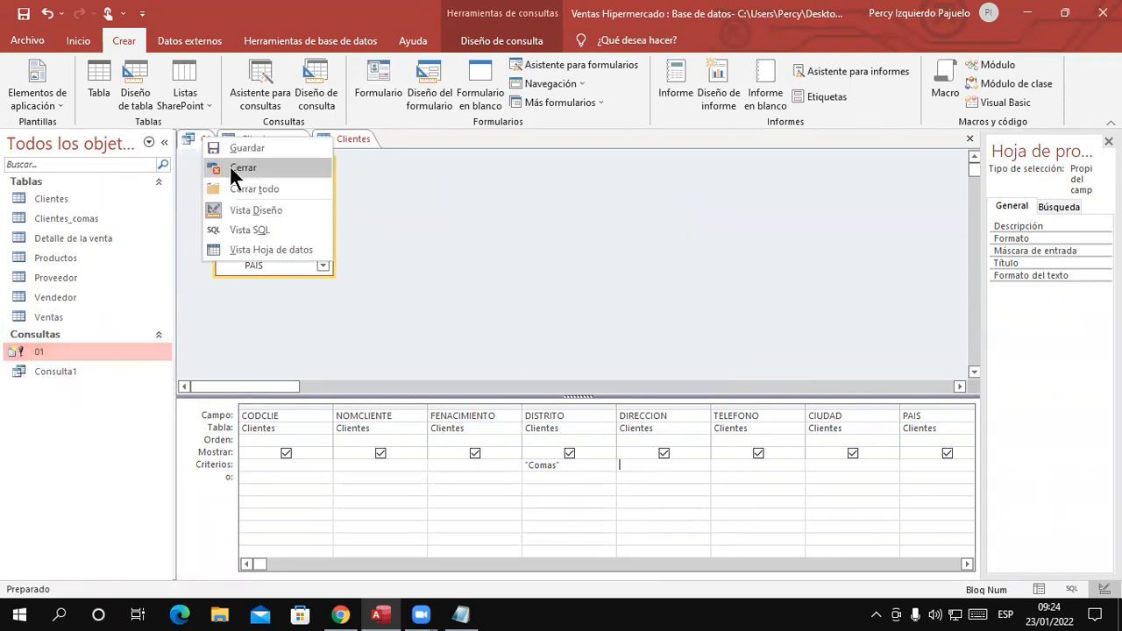
pyautogui.click(237, 167)
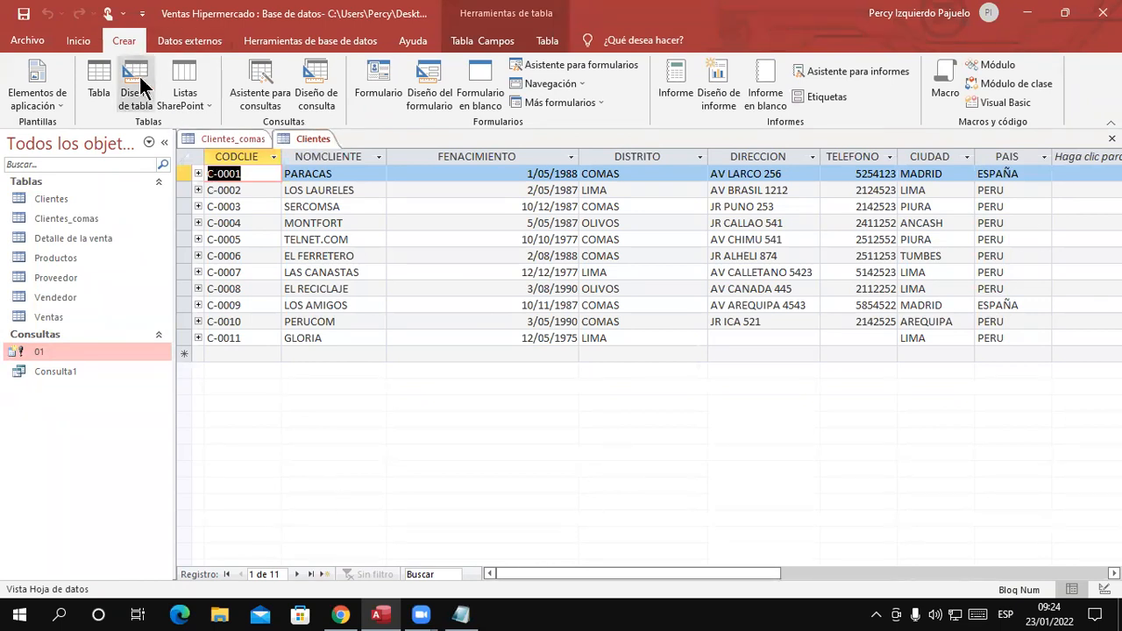
# Create a new query in design view and add the Clientes table to it.
pyautogui.click(316, 79)
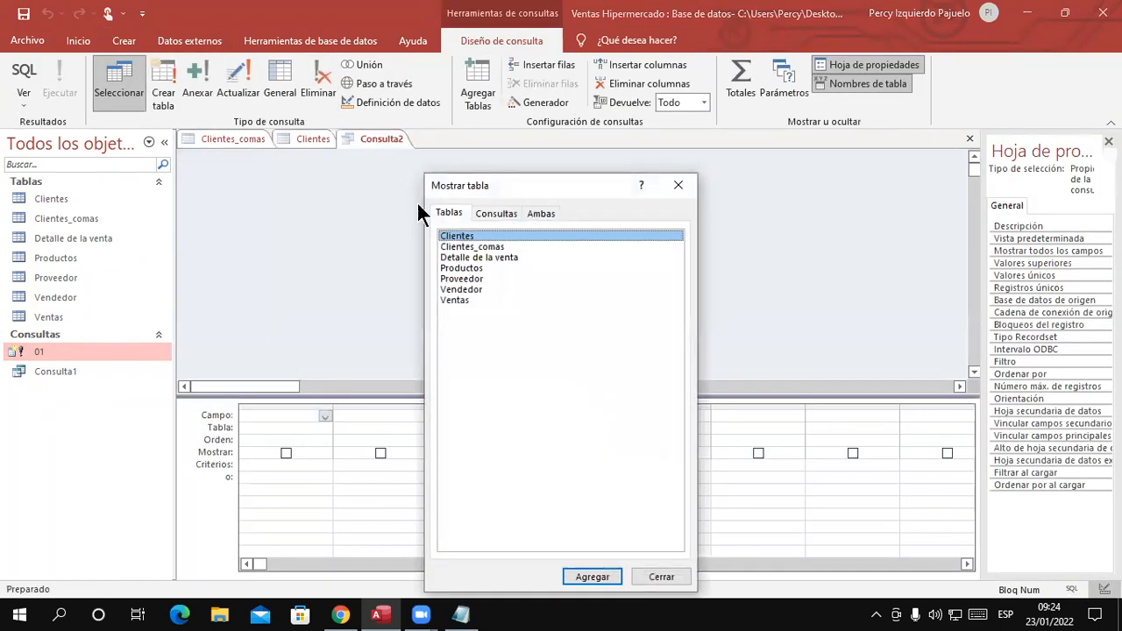
pyautogui.doubleClick(455, 237)
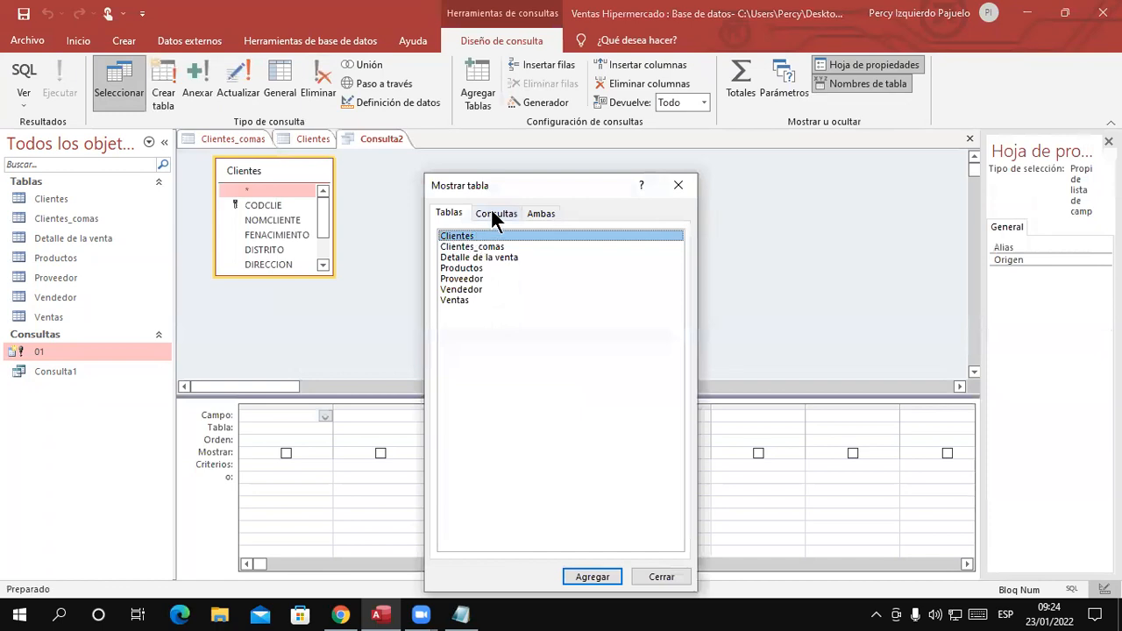
pyautogui.moveTo(516, 175); pyautogui.dragTo(544, 85)
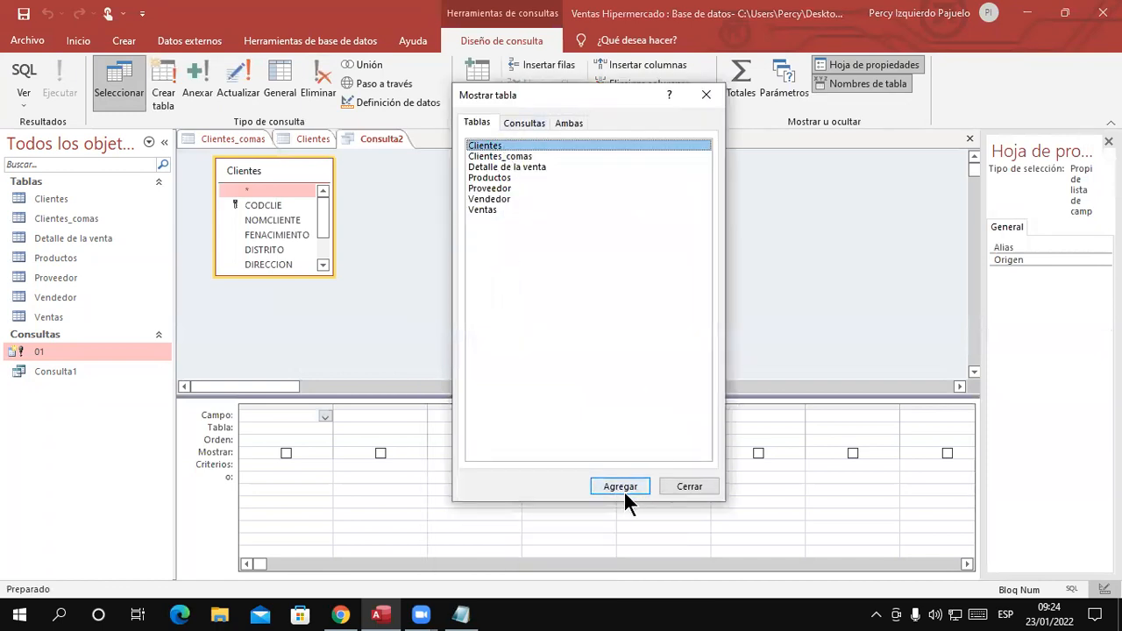
pyautogui.click(688, 488)
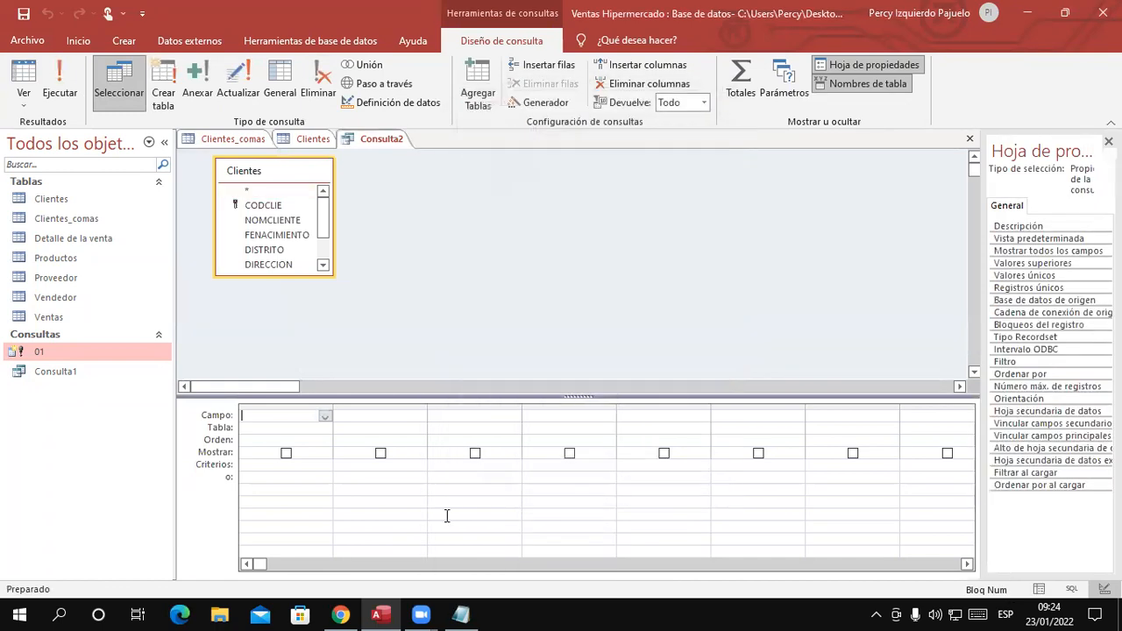
# Add all Clientes fields from CODCLIE through PAIS to the new query's grid.
pyautogui.click(272, 208)
pyautogui.moveTo(324, 219)
pyautogui.mouseDown()
pyautogui.moveTo(324, 260)
pyautogui.moveTo(321, 200)
pyautogui.mouseUp()
pyautogui.doubleClick(272, 204)
pyautogui.doubleClick(274, 220)
pyautogui.doubleClick(277, 235)
pyautogui.click(270, 249)
pyautogui.doubleClick(270, 249)
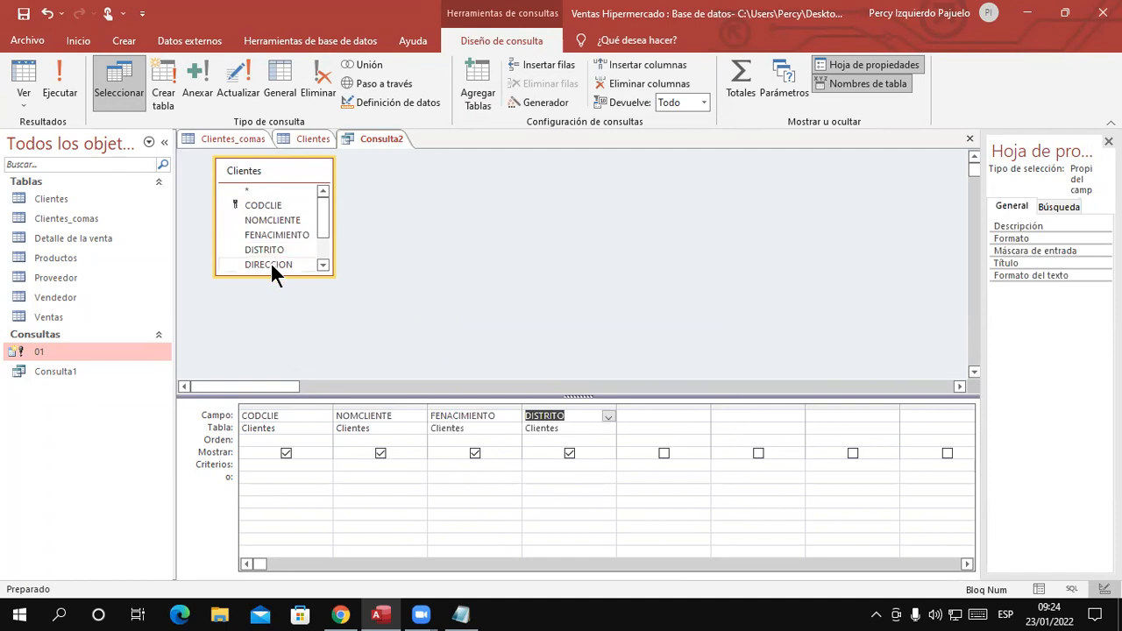
pyautogui.doubleClick(270, 263)
pyautogui.moveTo(320, 223); pyautogui.dragTo(312, 239)
pyautogui.doubleClick(281, 234)
pyautogui.doubleClick(268, 250)
pyautogui.doubleClick(262, 263)
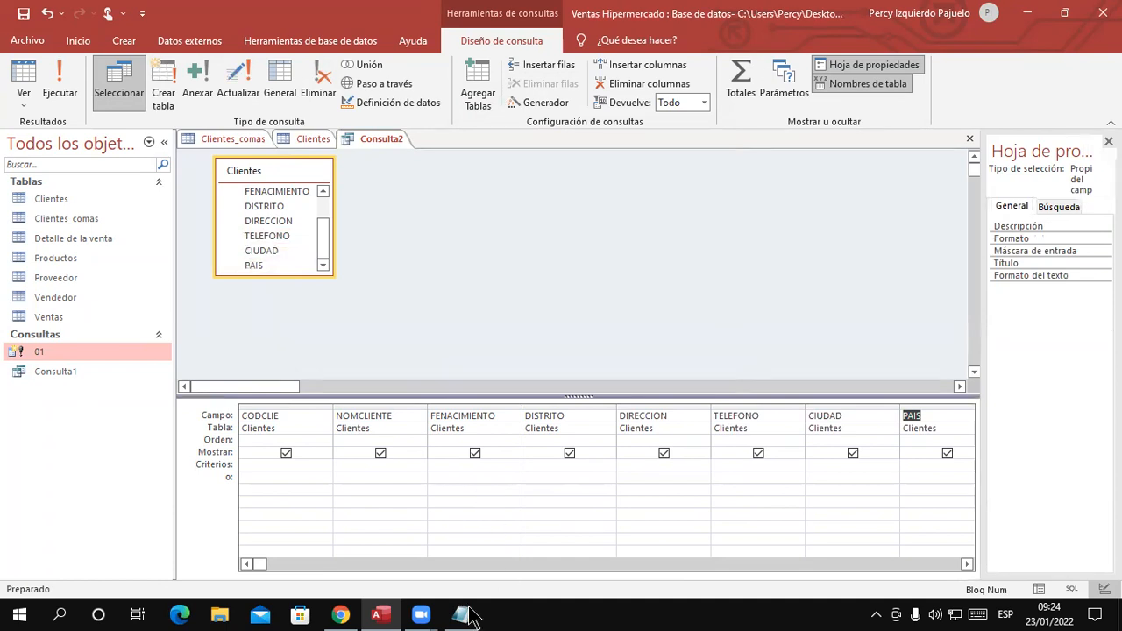
# Review exercise 2 in Notepad, return to Access, and set the DISTRITO criterion to <>"comas".
pyautogui.hotkey('alt', 'Tab')
pyautogui.moveTo(23, 347); pyautogui.dragTo(476, 351)
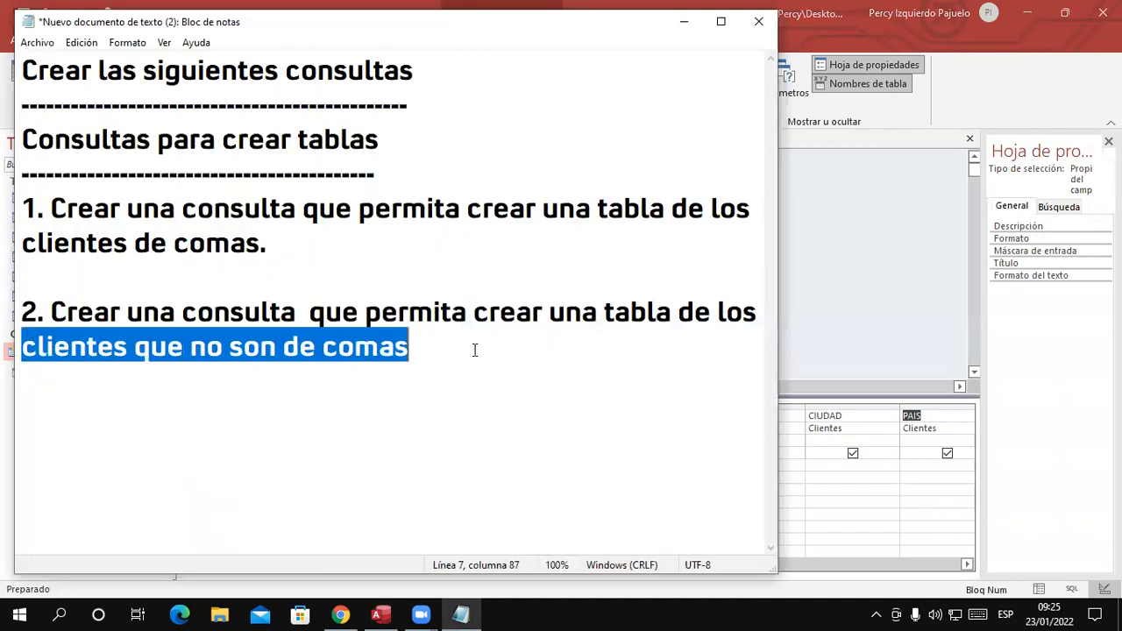
pyautogui.click(685, 22)
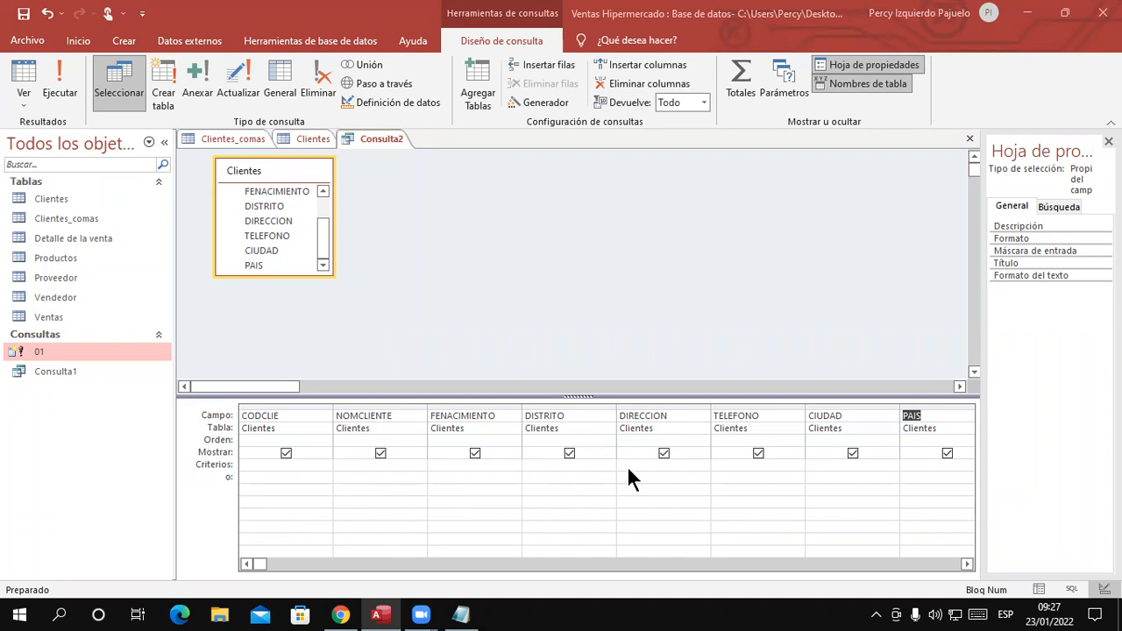
pyautogui.click(566, 465)
pyautogui.write('<>comas')
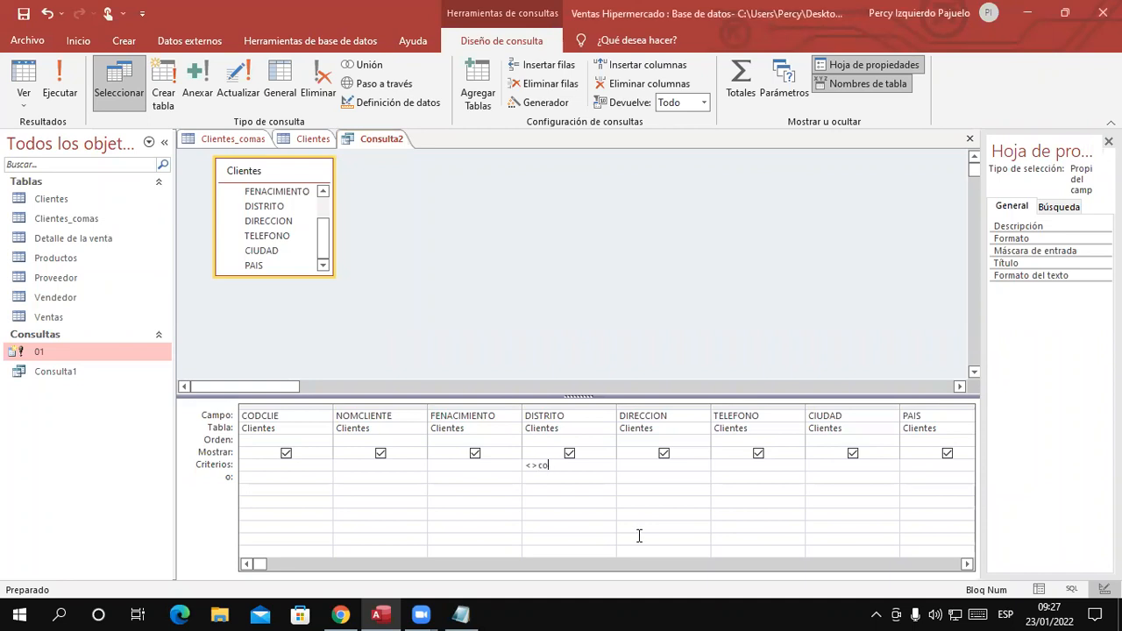
pyautogui.press('Tab')
pyautogui.moveTo(588, 466); pyautogui.dragTo(514, 465)
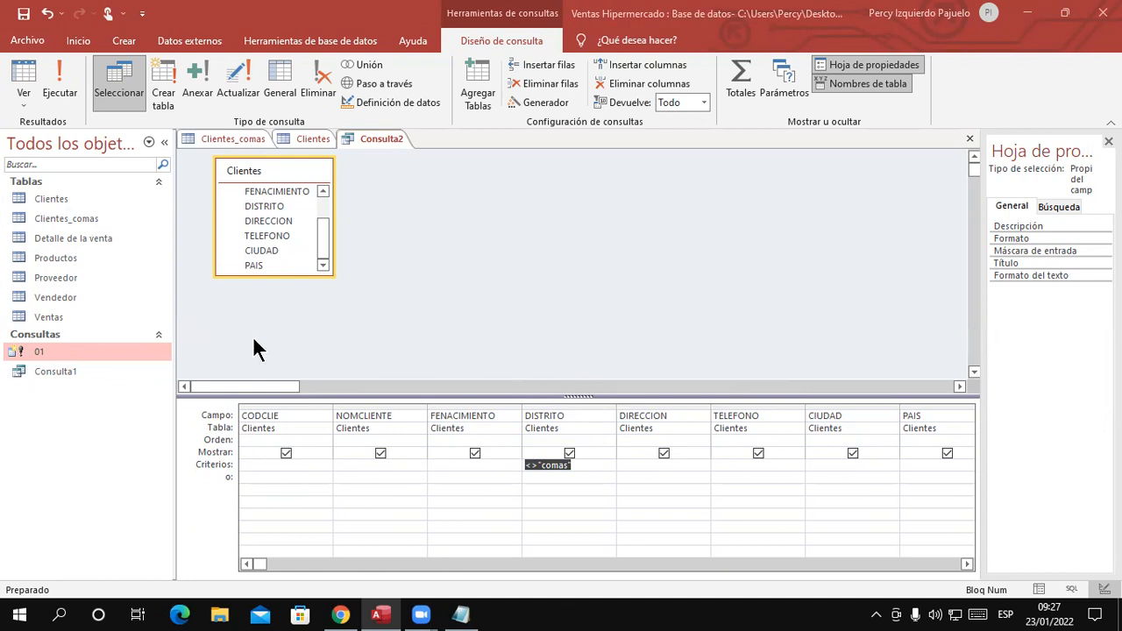
# Run the select query to check the DISTRITO column of its records, and return to design view.
pyautogui.click(59, 92)
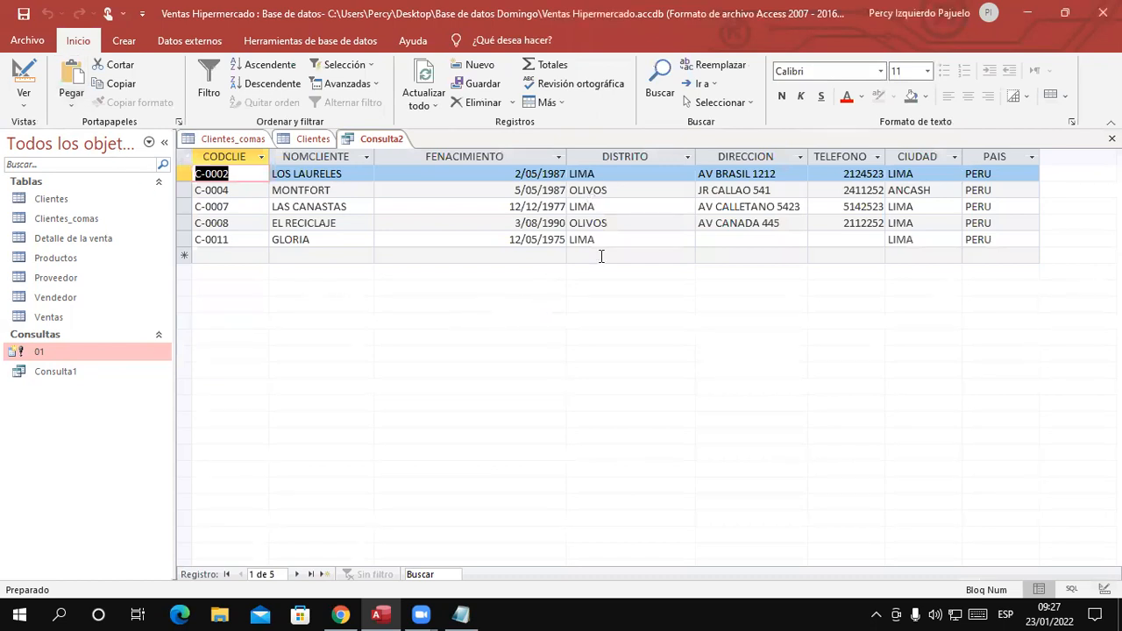
pyautogui.click(625, 157)
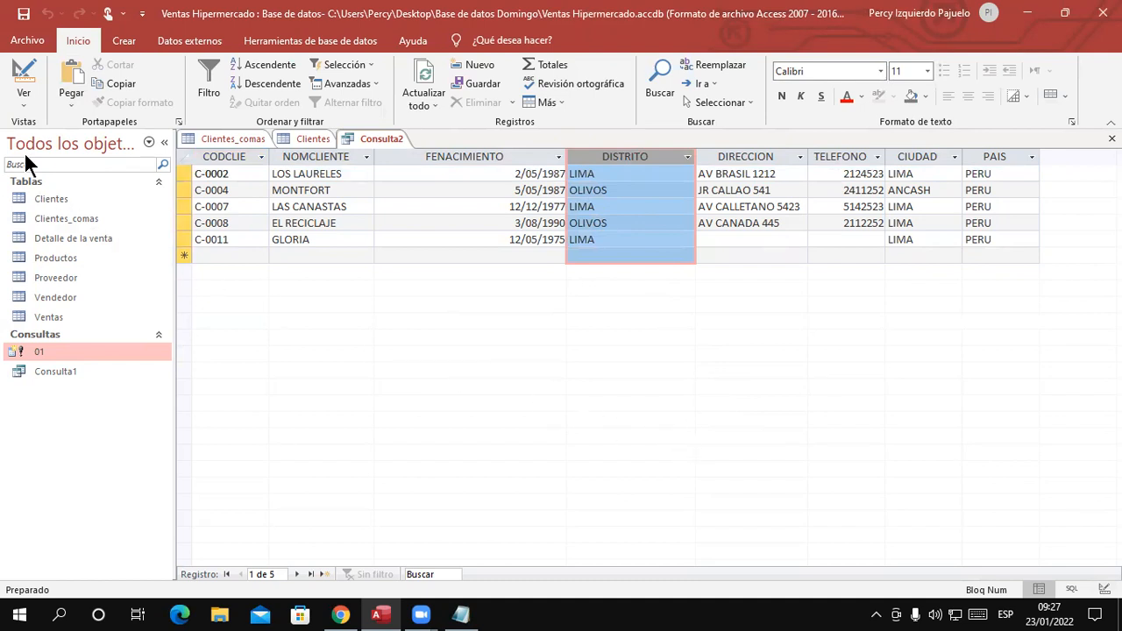
pyautogui.click(25, 83)
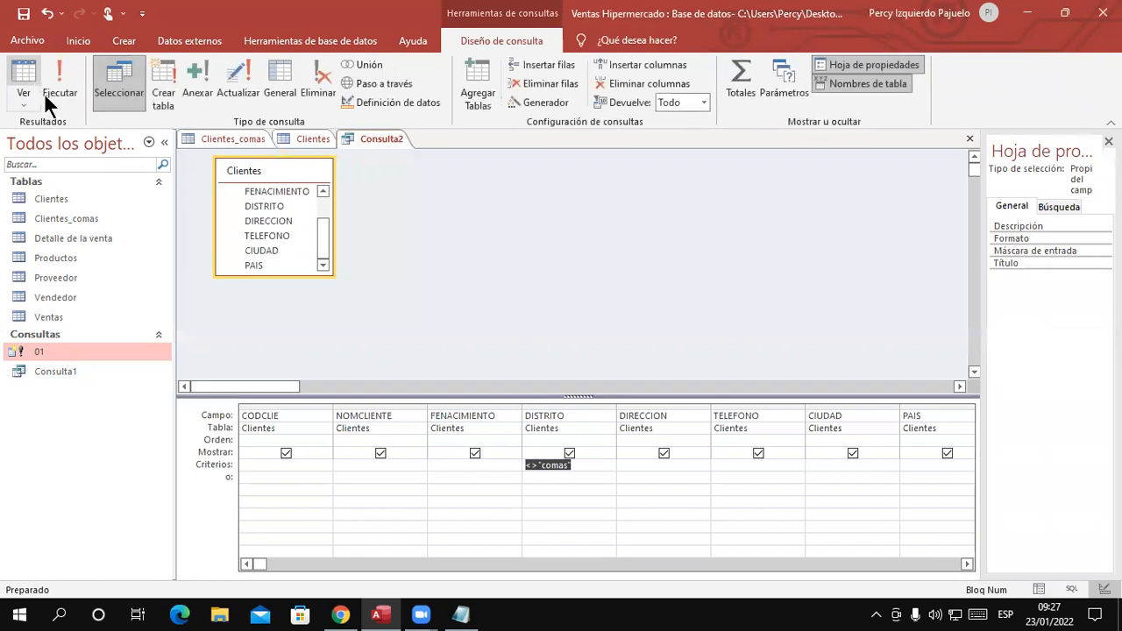
# Turn the query into a make-table query that creates Clientes_nocomas in the active database, and run it, confirming the new table.
pyautogui.click(162, 78)
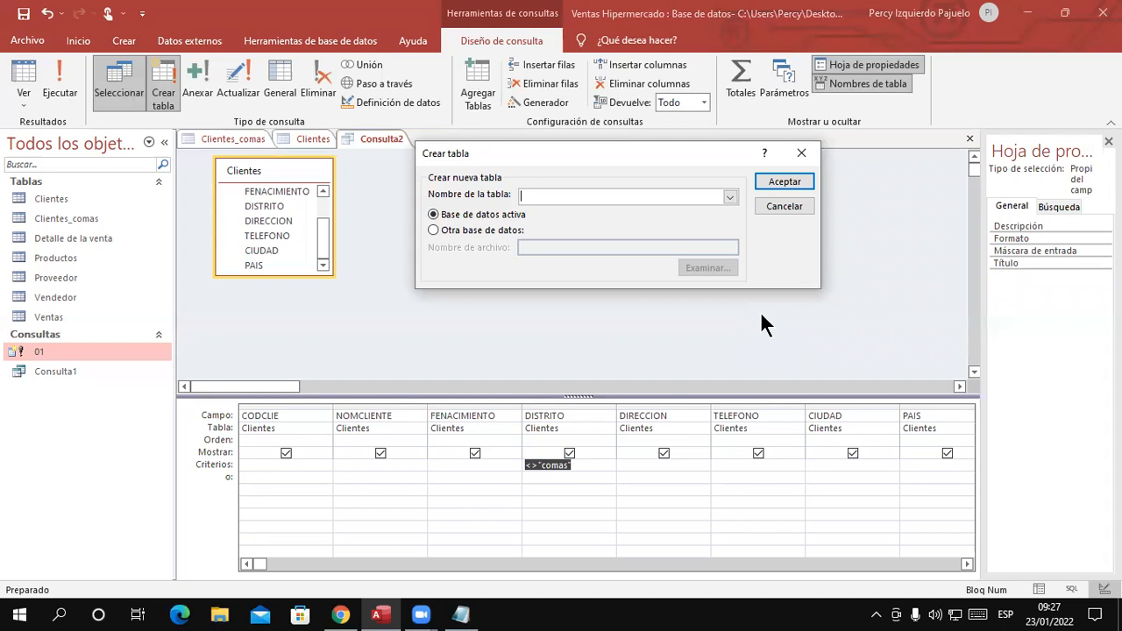
pyautogui.write('Clientes_nocomas')
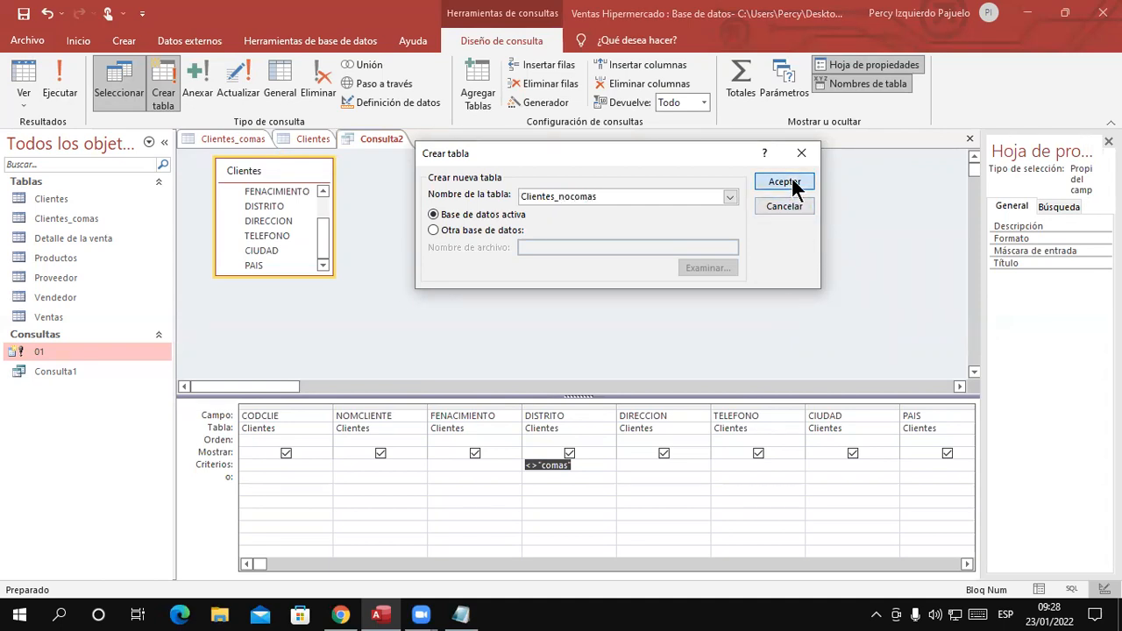
pyautogui.doubleClick(615, 195)
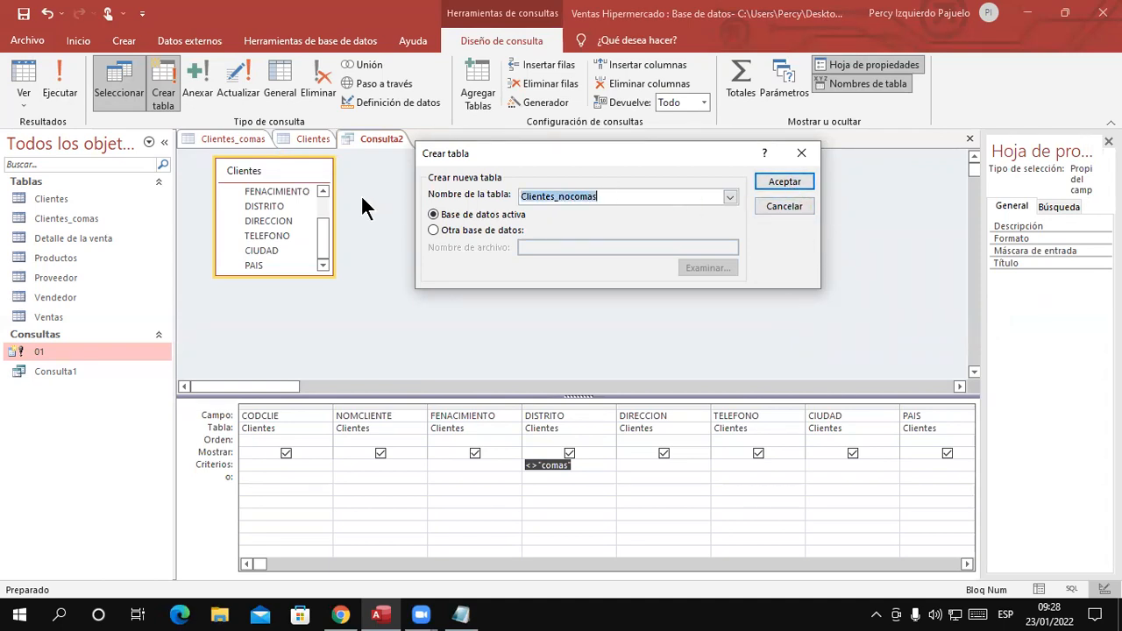
pyautogui.click(768, 180)
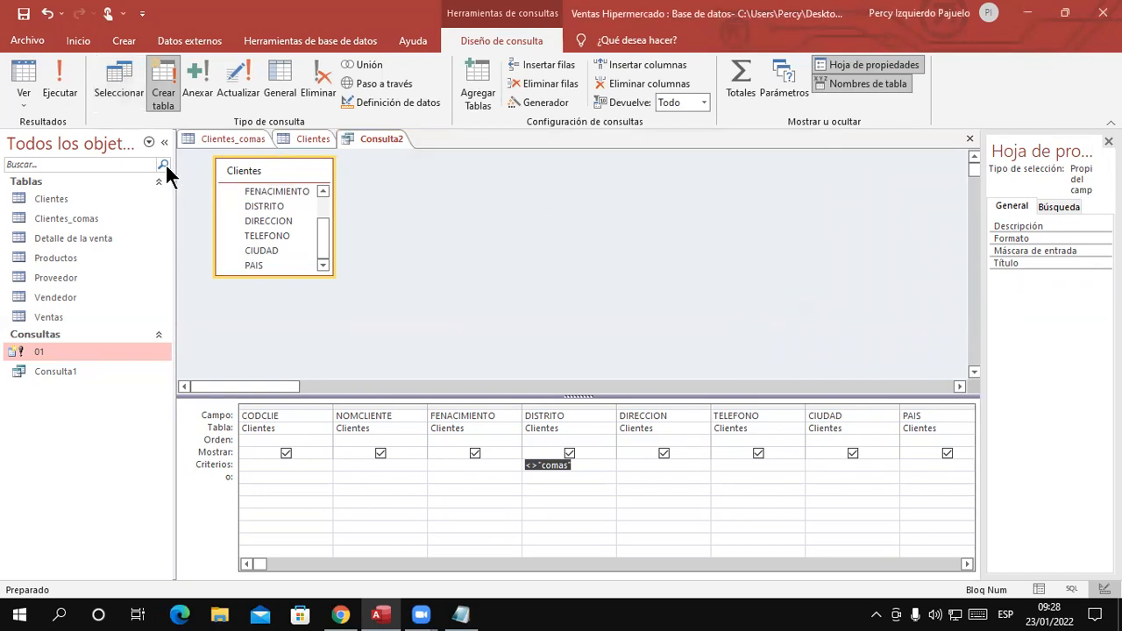
pyautogui.click(73, 68)
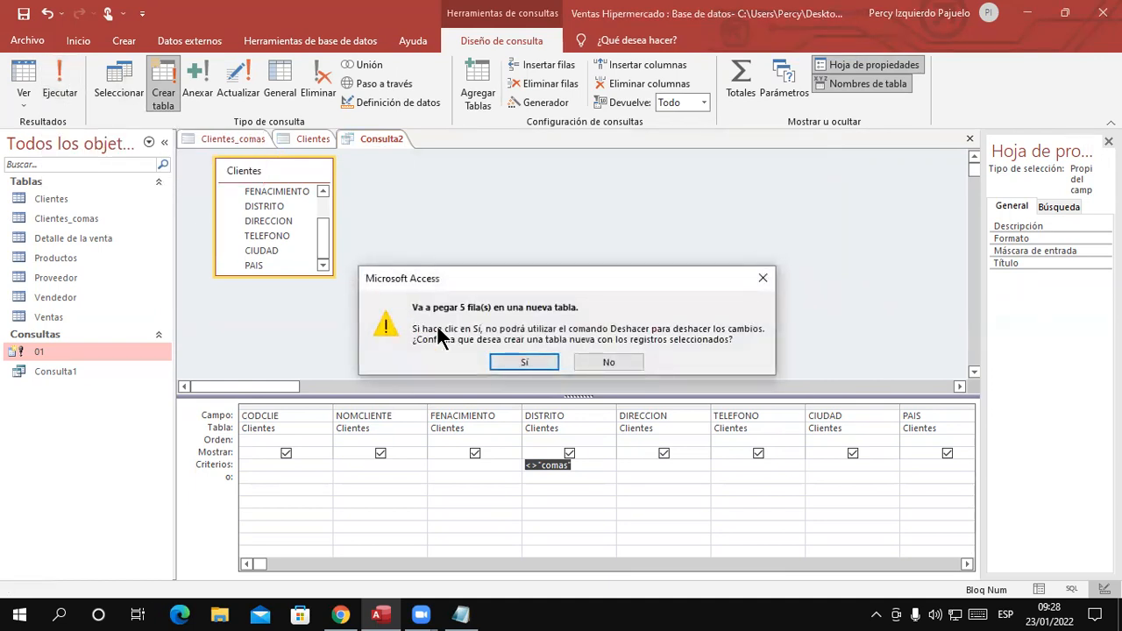
pyautogui.click(524, 363)
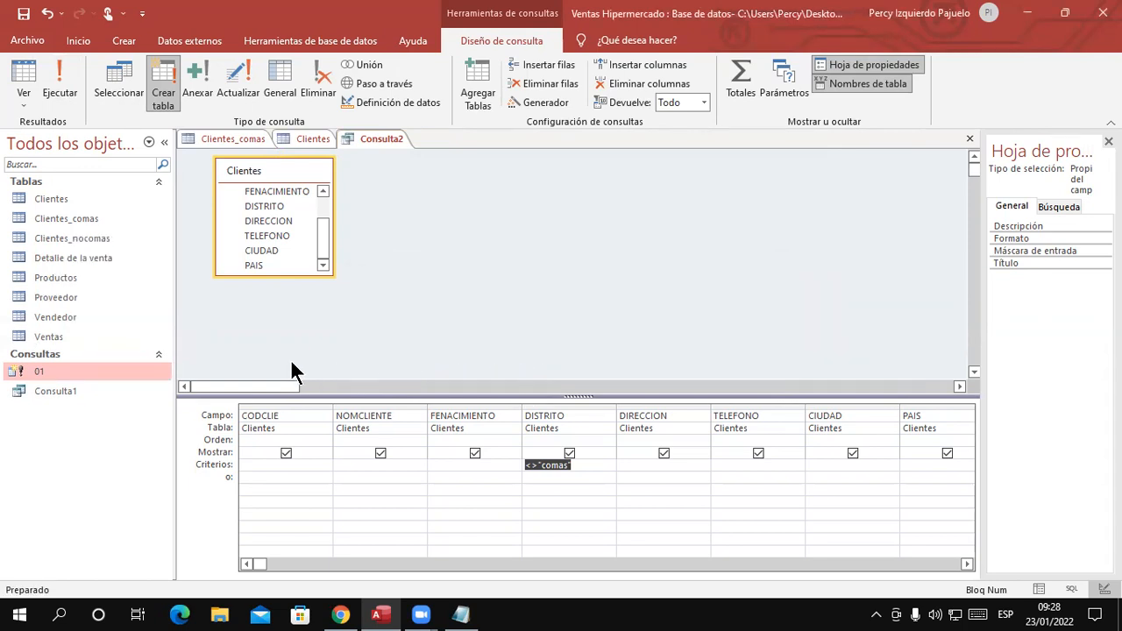
# Open the Clientes_nocomas table to check its records, and close it.
pyautogui.click(55, 242)
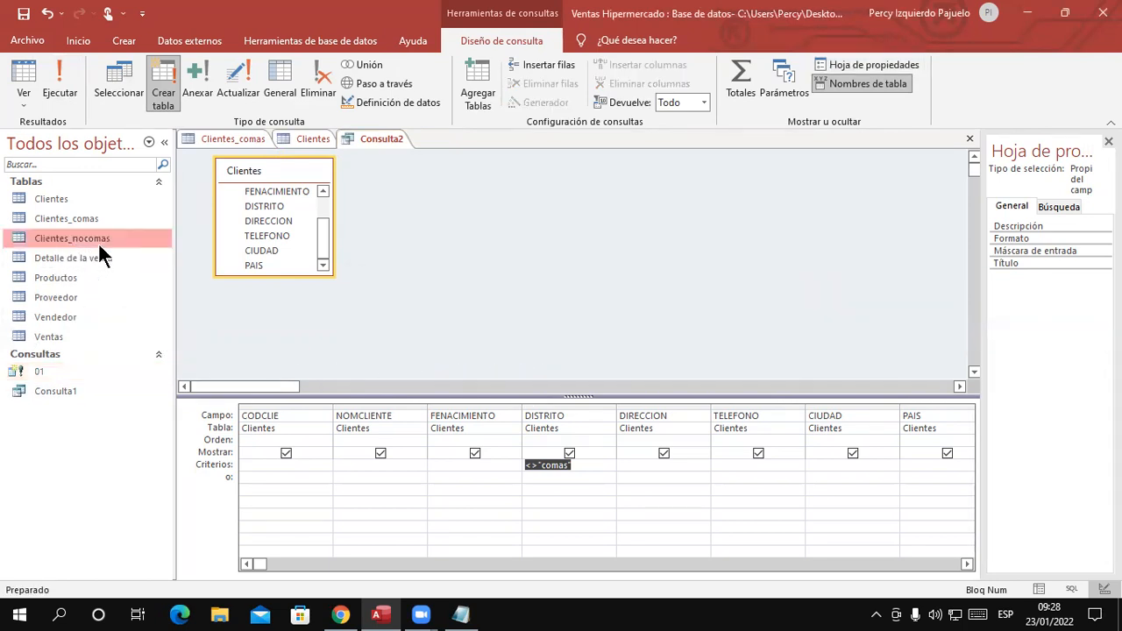
pyautogui.doubleClick(86, 237)
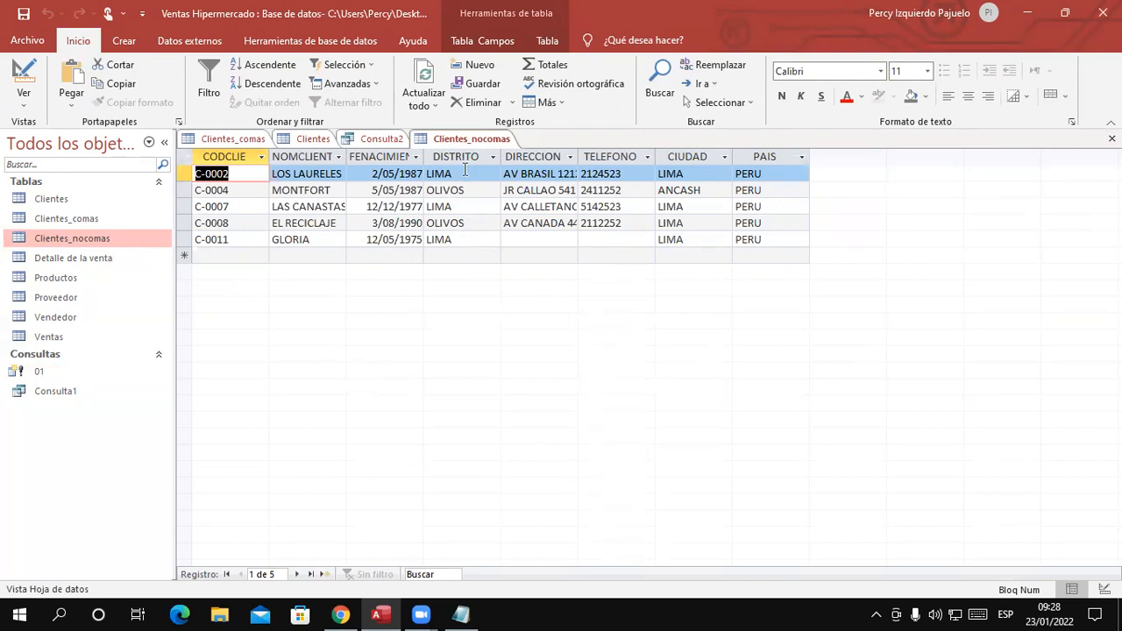
pyautogui.rightClick(475, 139)
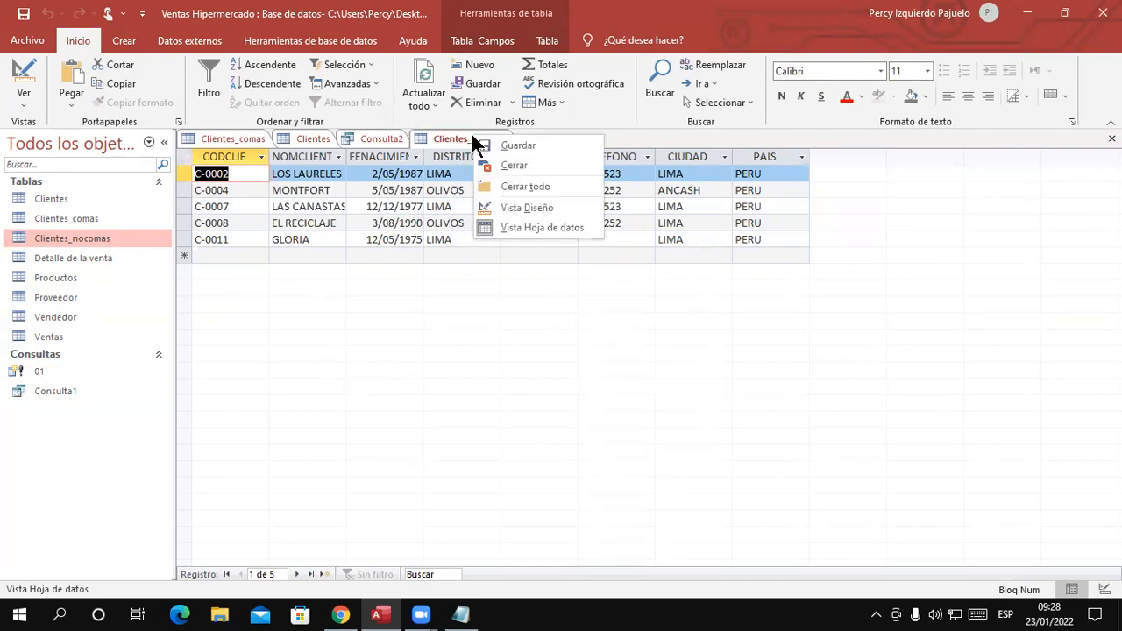
pyautogui.click(530, 164)
# Switch to Notepad and write below exercise 2: "3. Crear una consulta que permita crear una tabla de los clientes que".
pyautogui.click(474, 614)
pyautogui.click(174, 438)
pyautogui.click(113, 422)
pyautogui.click(426, 357)
pyautogui.press('Return')
pyautogui.press('Return')
pyautogui.write('3. Crear una consu')
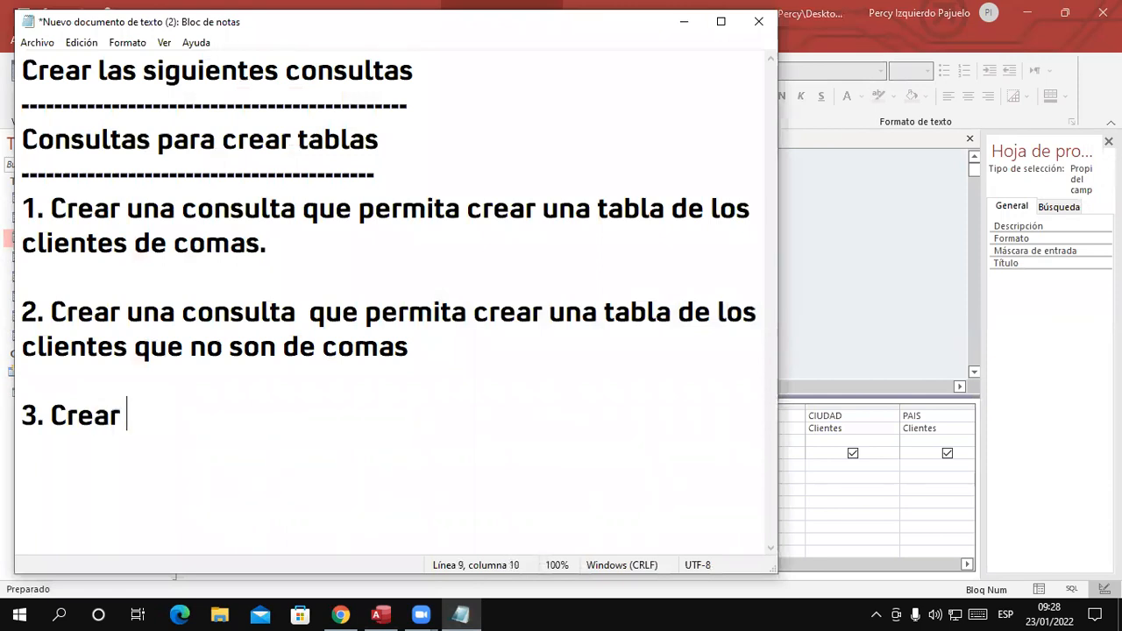
pyautogui.write('lta de')
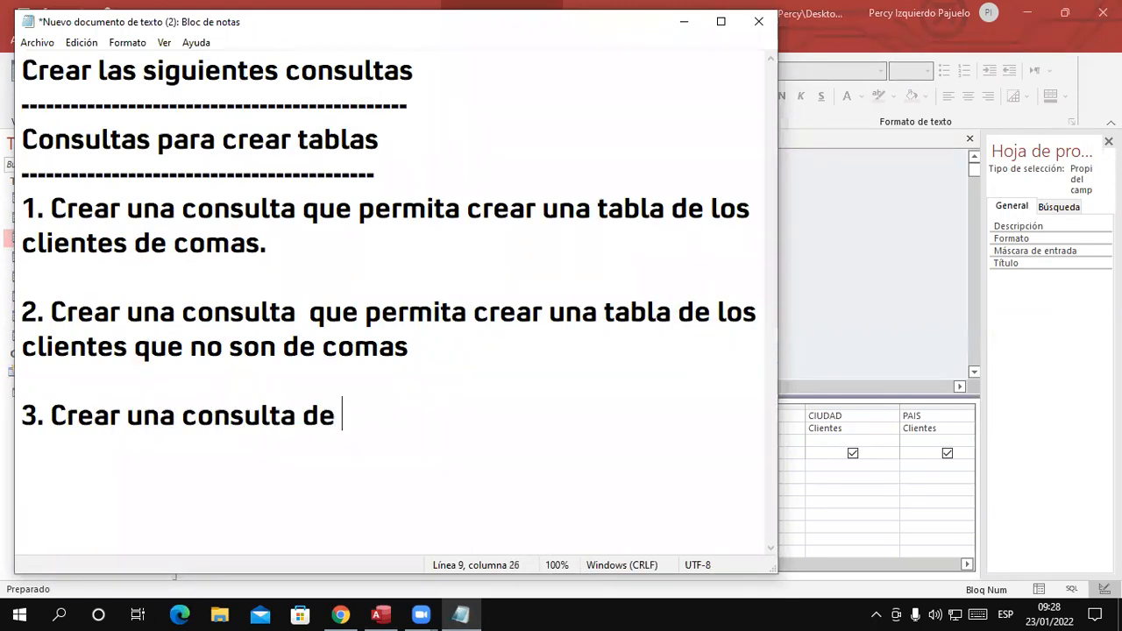
pyautogui.press('BackSpace')
pyautogui.press('BackSpace')
pyautogui.press('BackSpace')
pyautogui.write('que per')
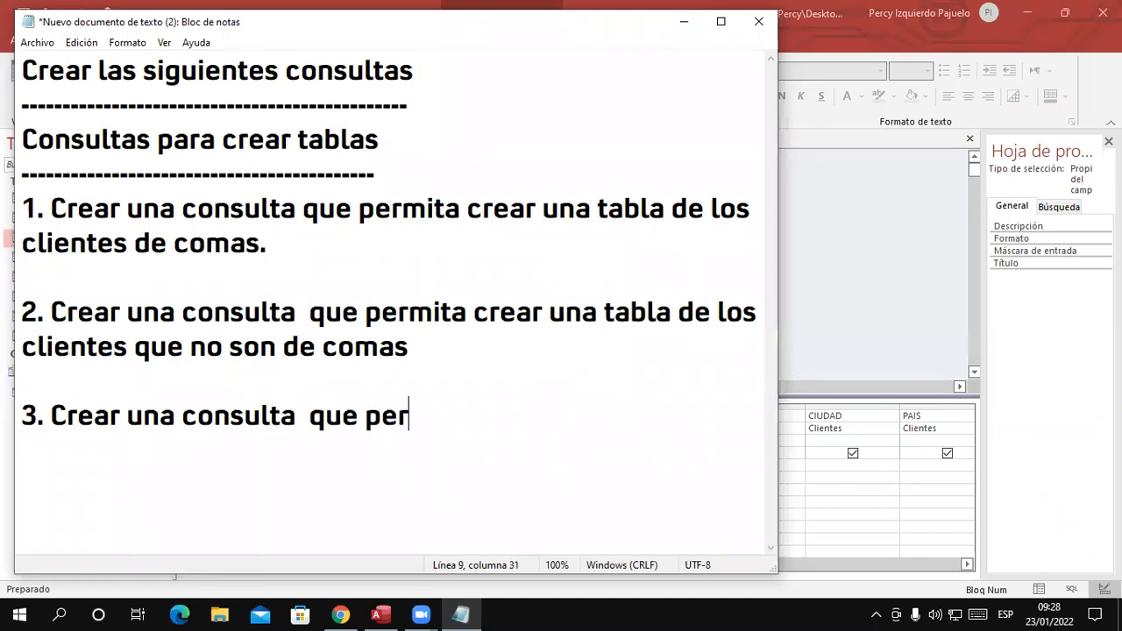
pyautogui.write('mita crear')
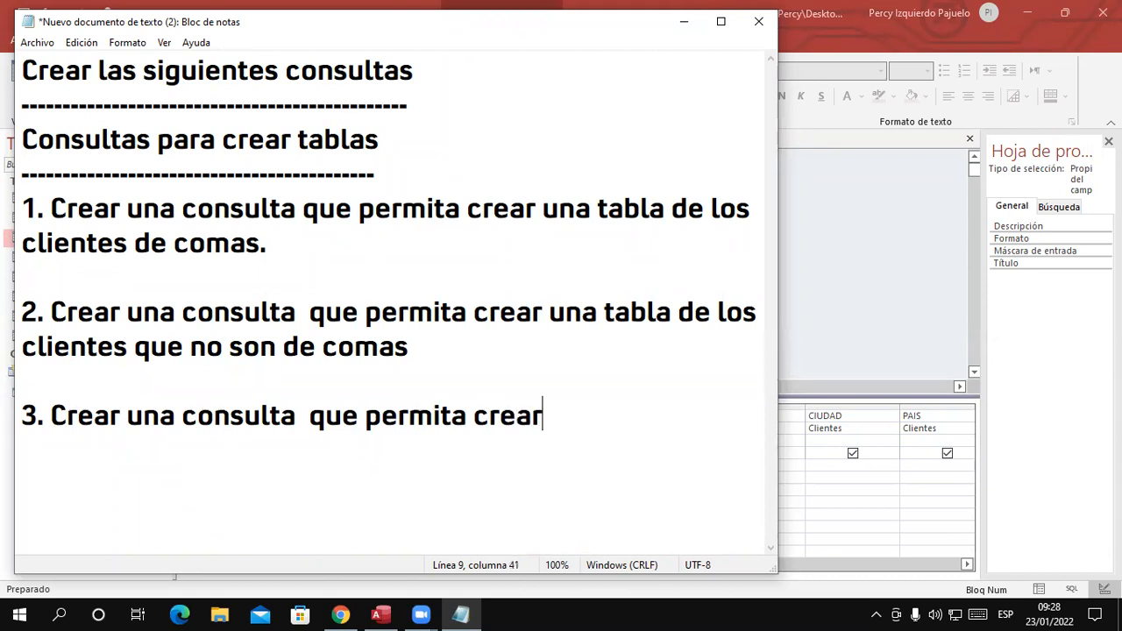
pyautogui.write(' una tabla d')
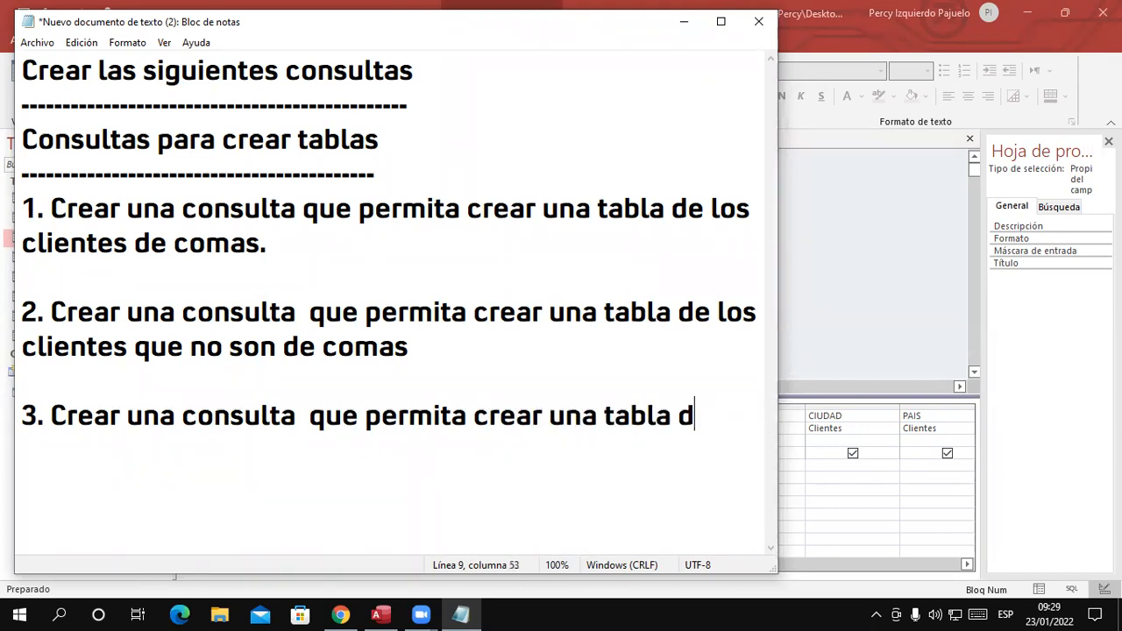
pyautogui.write('e los clientes que')
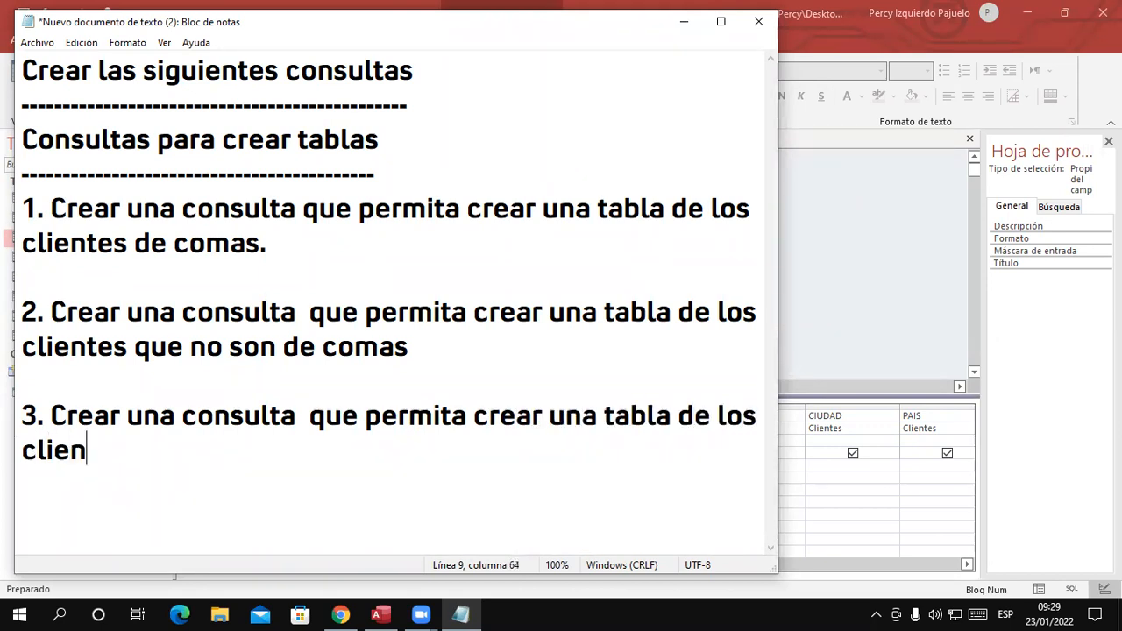
# Replace the final "que" of exercise 3 with "de comas o Olivos", checking the districts in the Clientes table in Access.
pyautogui.press('BackSpace')
pyautogui.press('BackSpace')
pyautogui.press('BackSpace')
pyautogui.press('BackSpace')
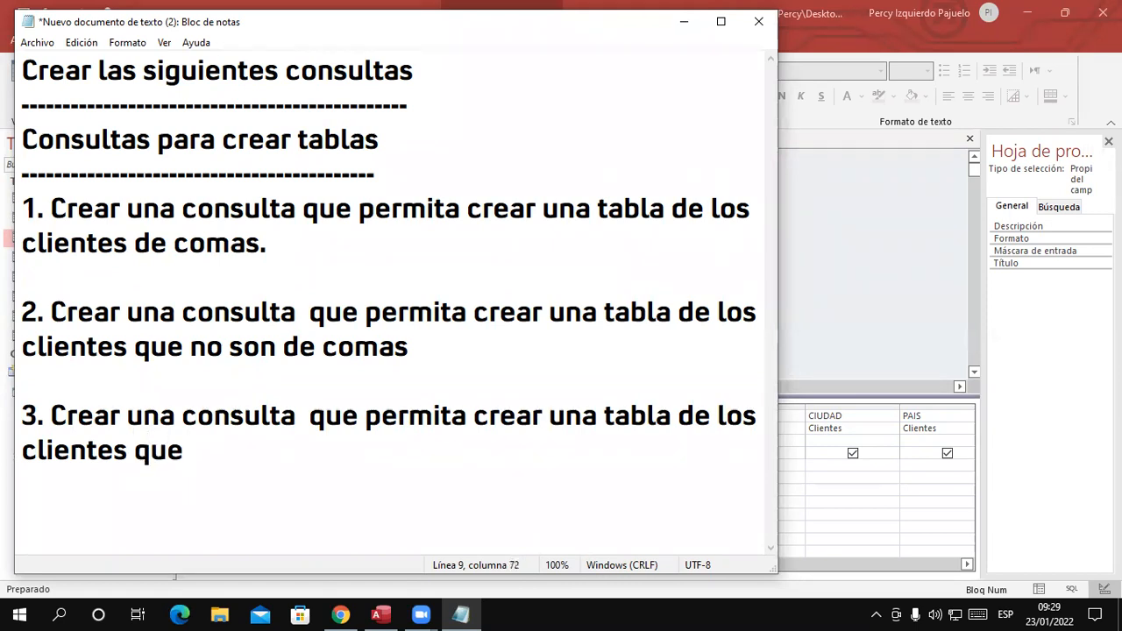
pyautogui.write('de comas o')
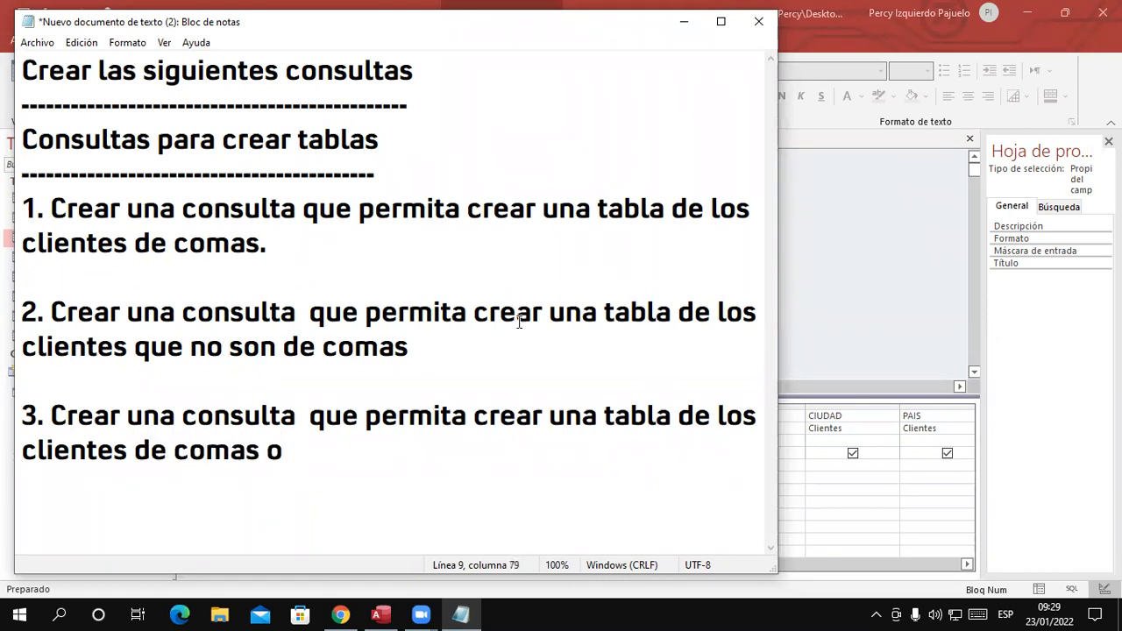
pyautogui.click(817, 106)
pyautogui.click(283, 139)
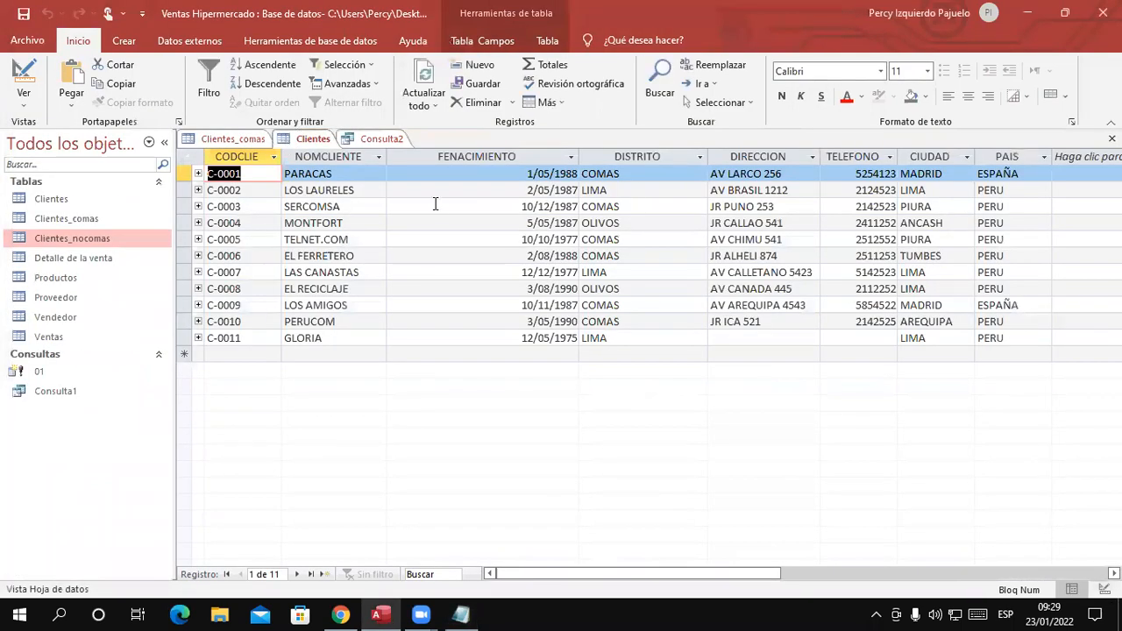
pyautogui.click(461, 614)
pyautogui.write('Olivos')
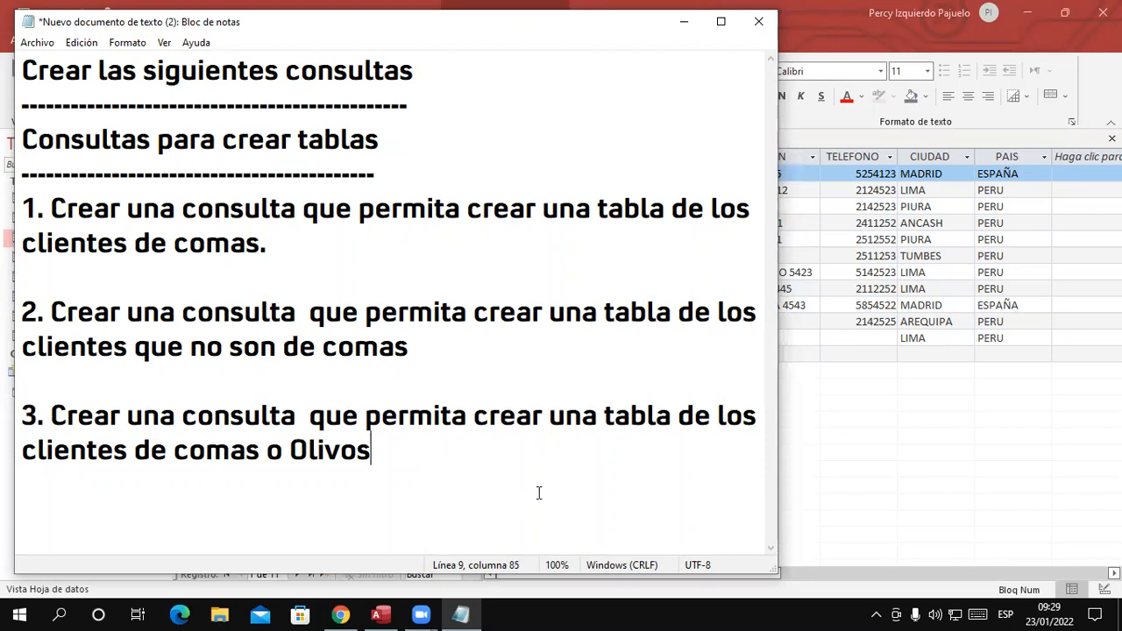
# Return to Access, save the Consulta2 query as 02, and close it.
pyautogui.click(687, 23)
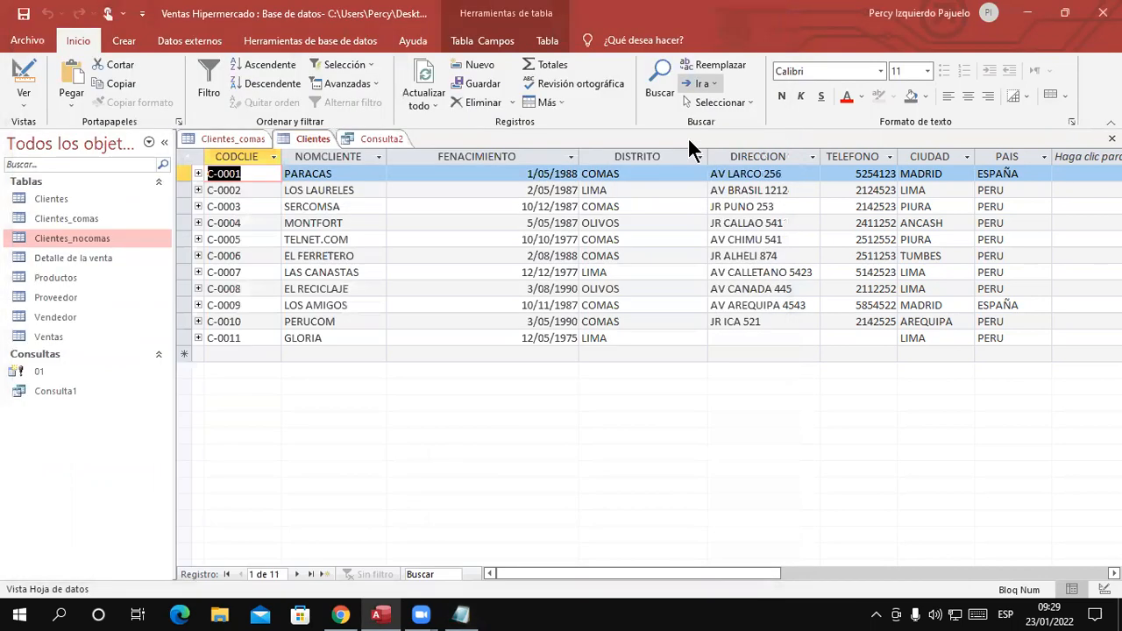
pyautogui.click(375, 139)
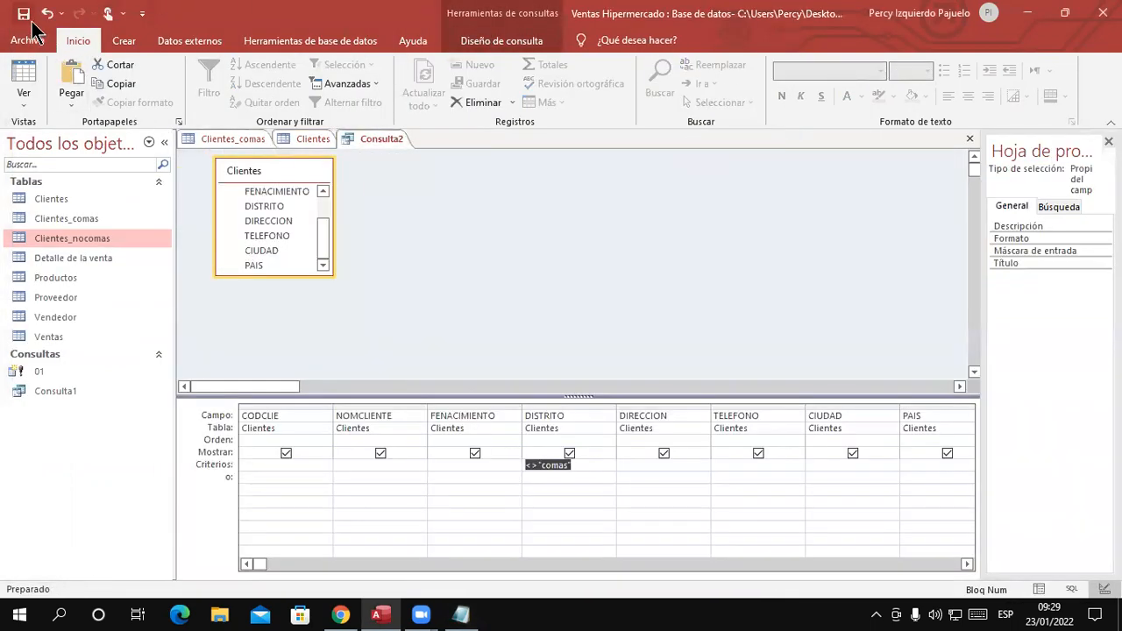
pyautogui.click(23, 13)
pyautogui.write('02')
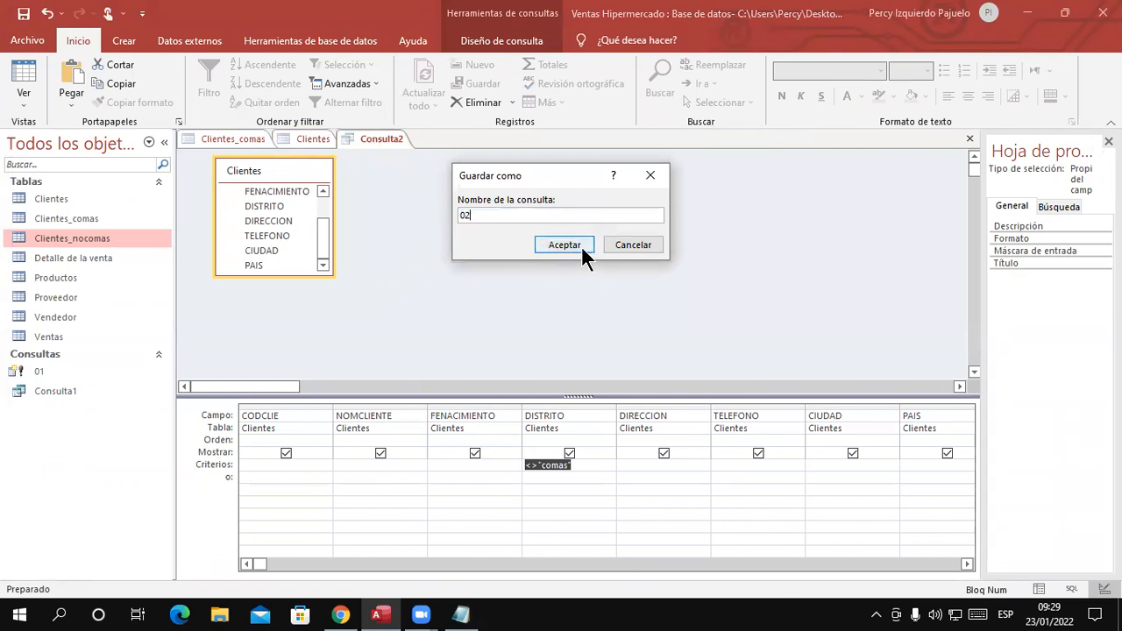
pyautogui.click(581, 245)
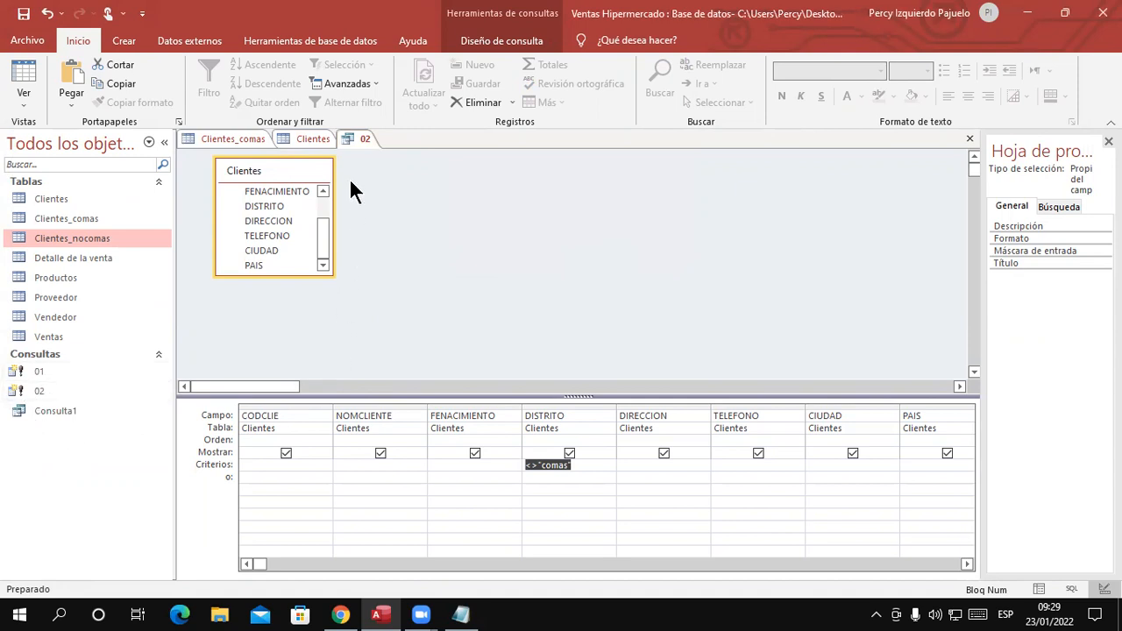
pyautogui.rightClick(355, 141)
pyautogui.click(393, 177)
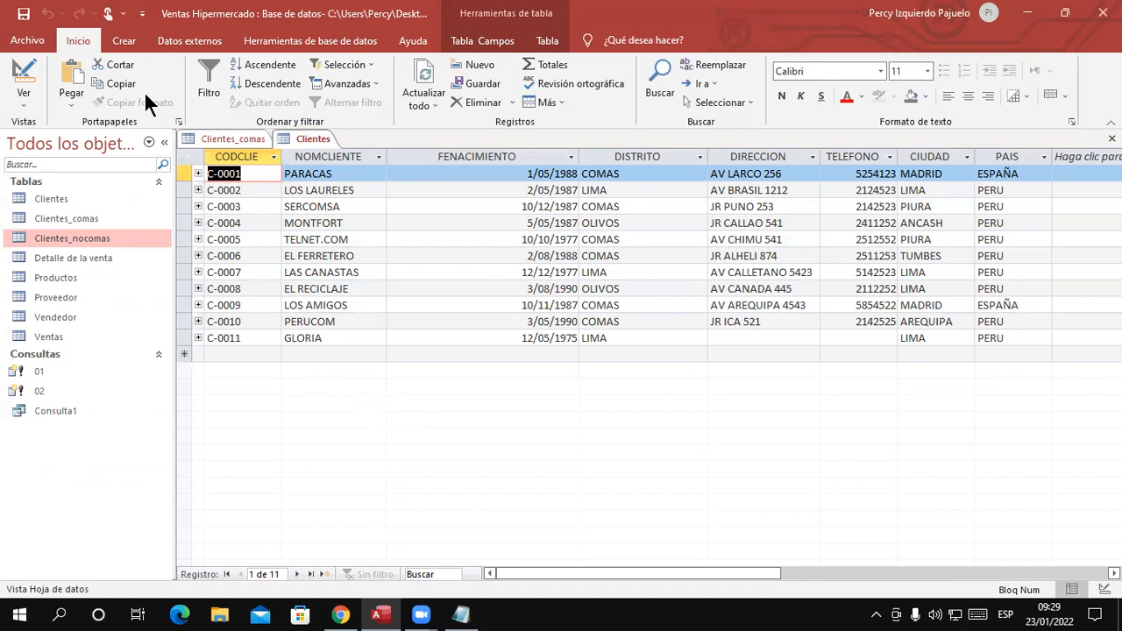
# Create a new query in design view based on the Clientes table.
pyautogui.click(128, 47)
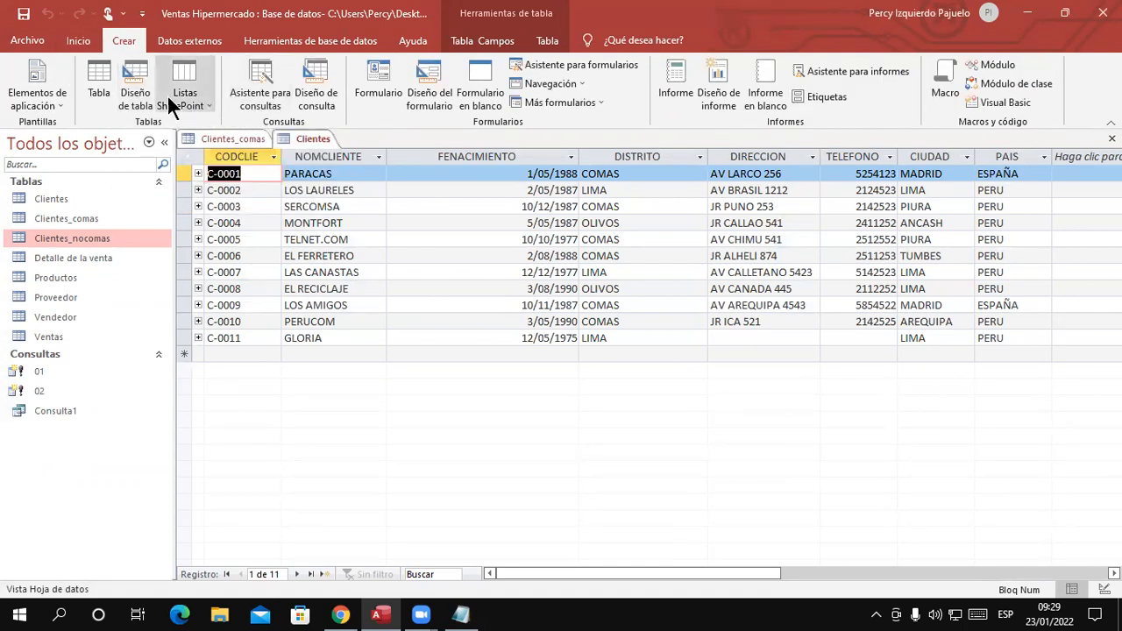
pyautogui.click(316, 98)
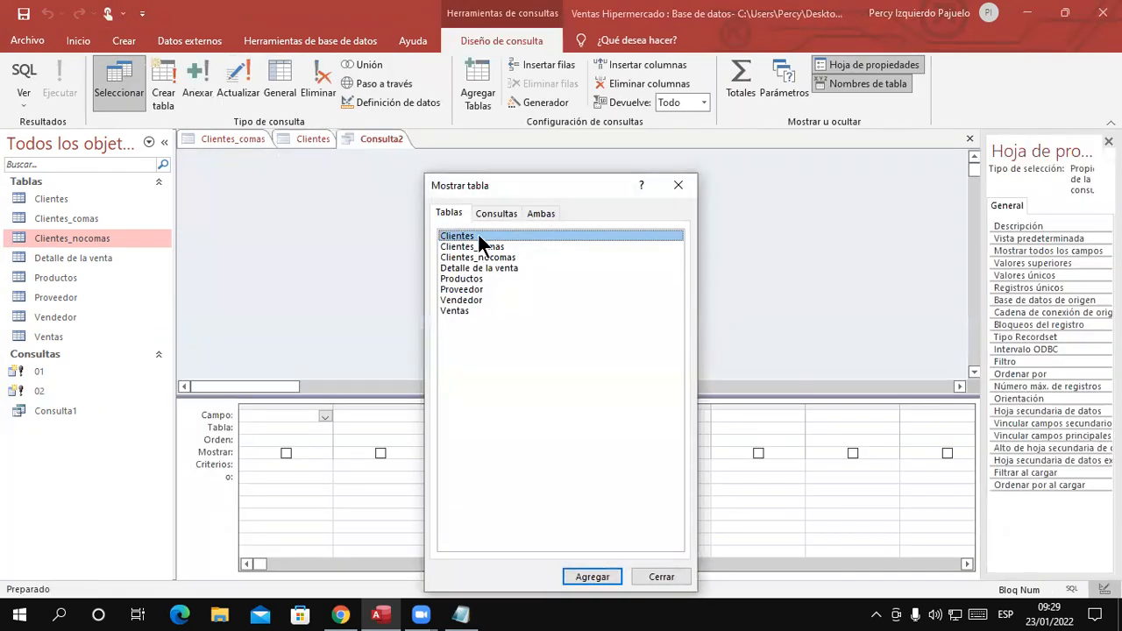
pyautogui.doubleClick(478, 235)
pyautogui.click(678, 187)
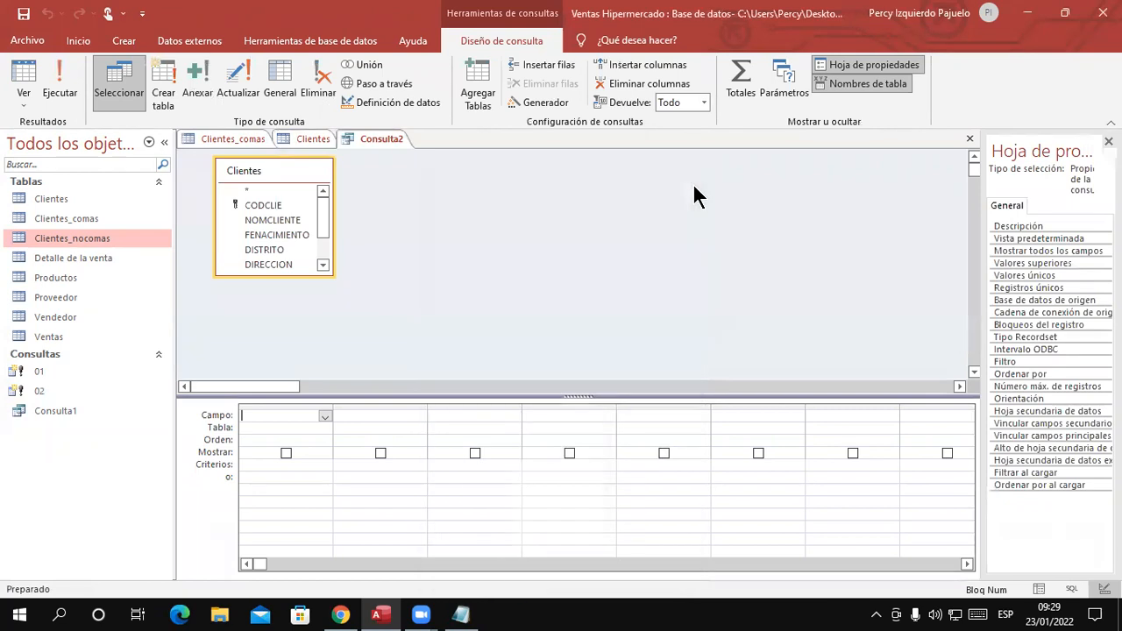
# Add the CODCLIE, NOMCLIENTE, FENACIMIENTO, DISTRITO and PAIS fields to the query grid.
pyautogui.doubleClick(272, 205)
pyautogui.doubleClick(274, 220)
pyautogui.doubleClick(282, 235)
pyautogui.doubleClick(274, 249)
pyautogui.scroll(-1, 321, 235)
pyautogui.scroll(-1, 320, 231)
pyautogui.click(274, 230)
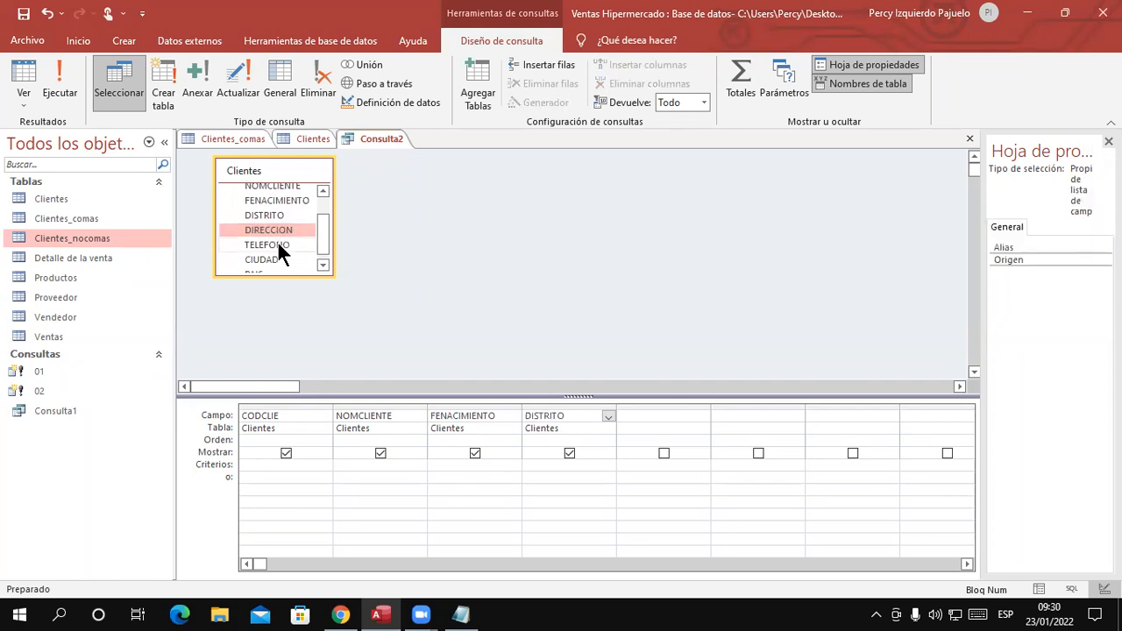
pyautogui.click(274, 246)
pyautogui.click(267, 259)
pyautogui.scroll(-1, 320, 231)
pyautogui.click(267, 263)
pyautogui.doubleClick(268, 263)
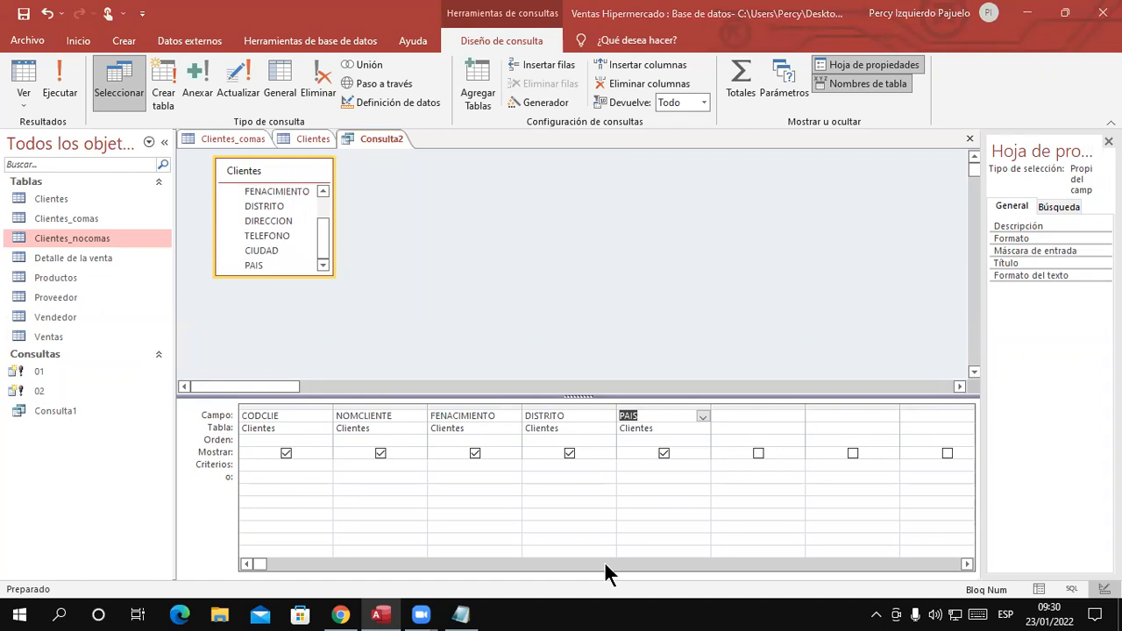
# Review the districts named in exercise 3 in Notepad, return to Access, and set the DISTRITO criterion to "comas" O "olivos".
pyautogui.click(462, 615)
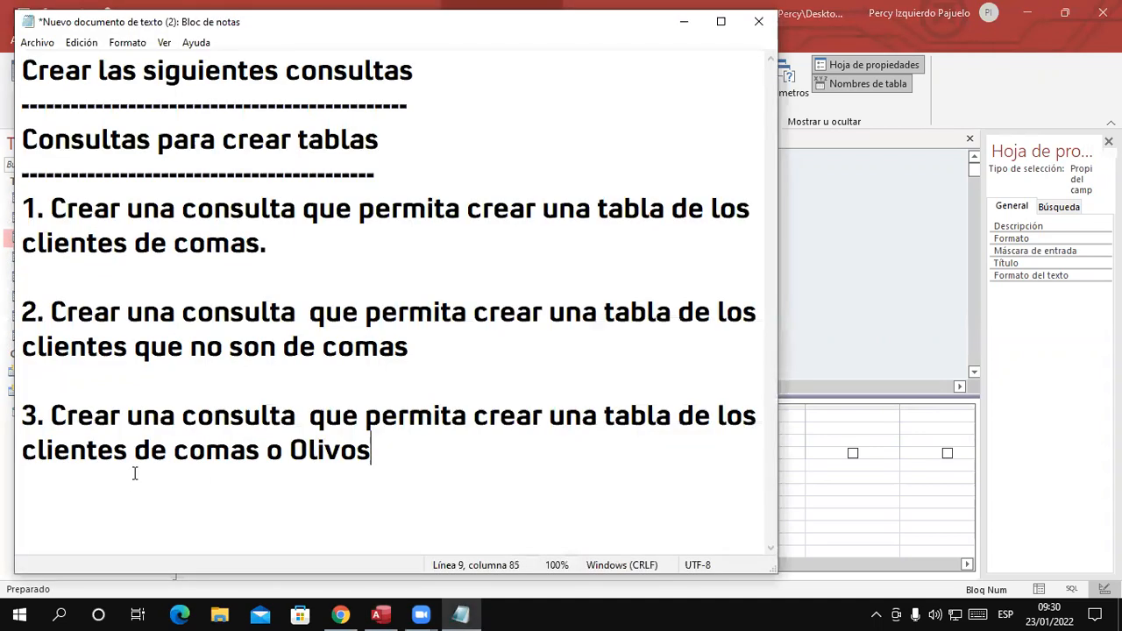
pyautogui.moveTo(135, 473); pyautogui.dragTo(426, 451)
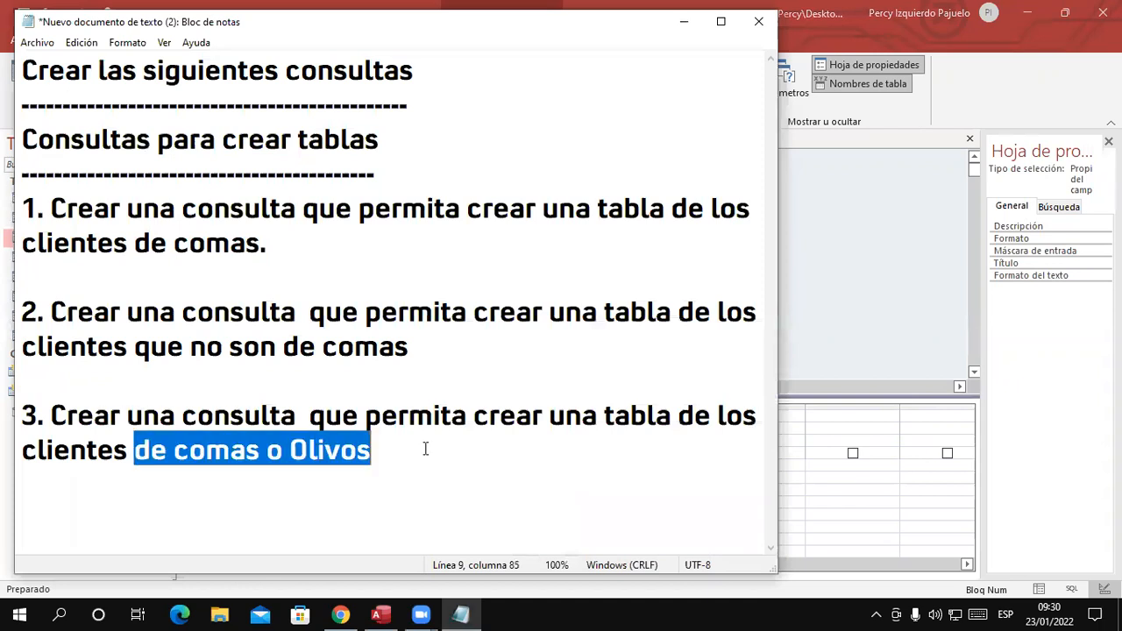
pyautogui.click(900, 369)
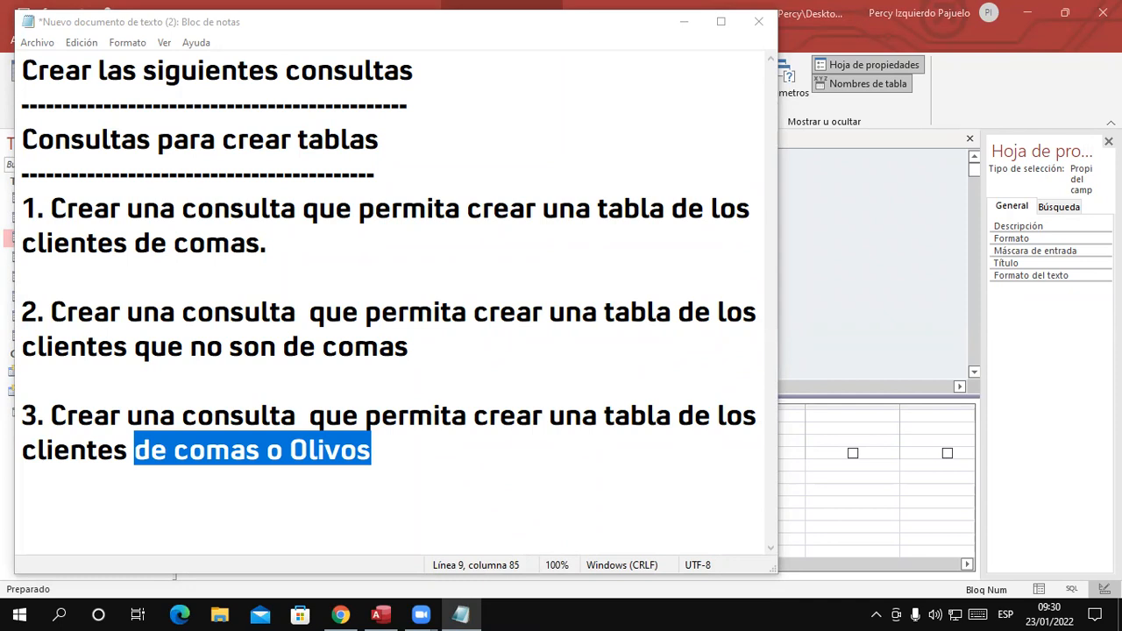
pyautogui.click(458, 470)
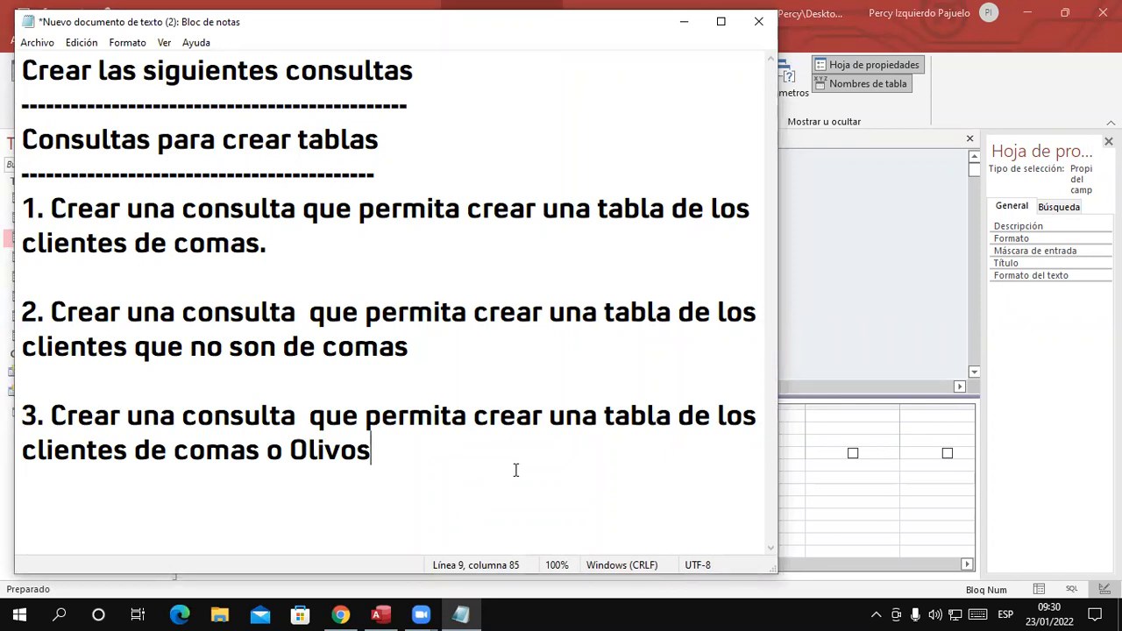
pyautogui.moveTo(173, 449); pyautogui.dragTo(395, 446)
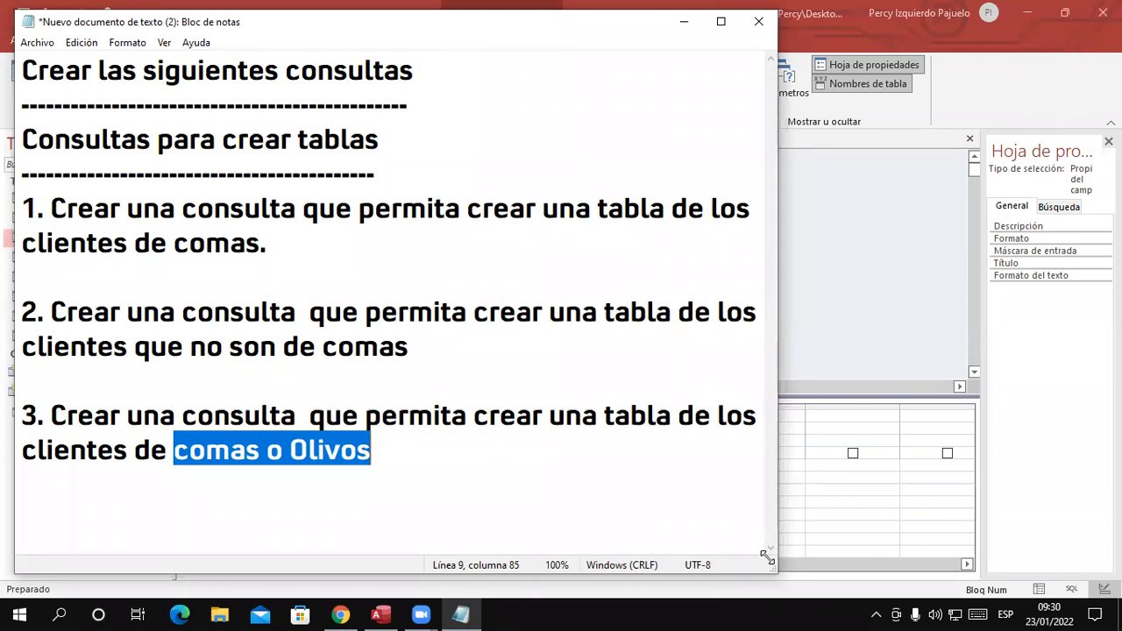
pyautogui.click(603, 614)
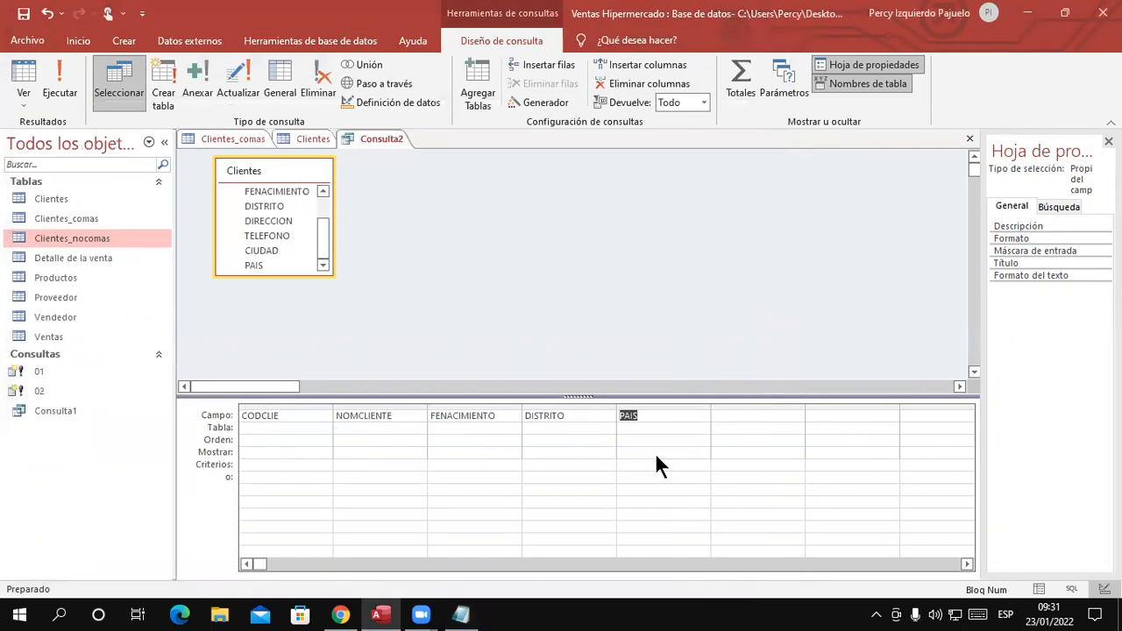
pyautogui.click(569, 465)
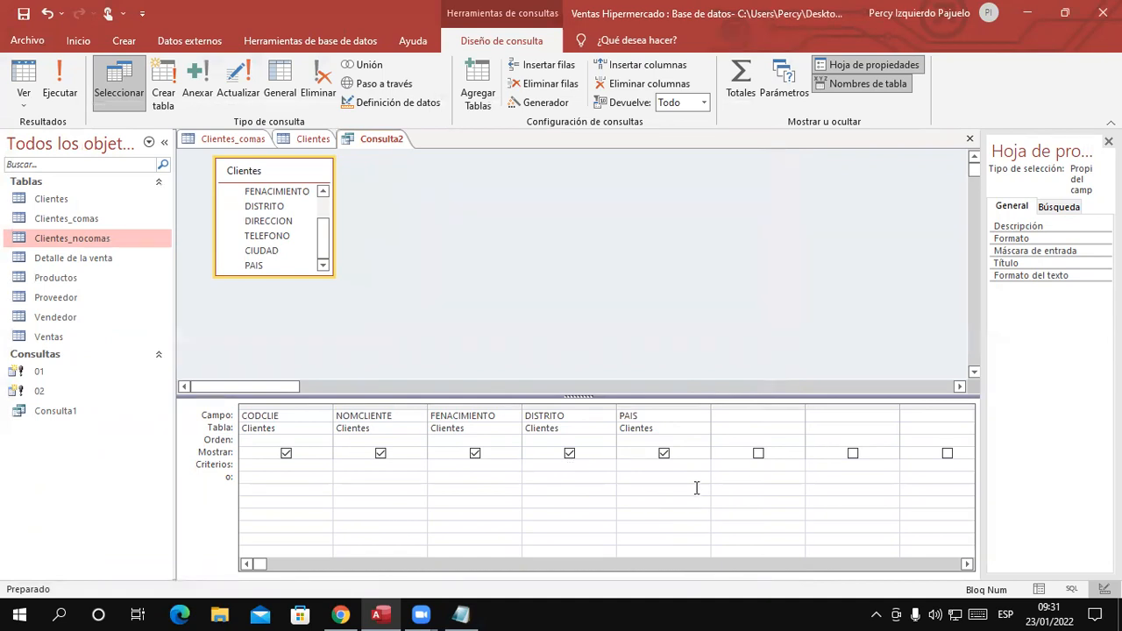
pyautogui.write('comas o olivos')
pyautogui.press('Tab')
pyautogui.click(607, 467)
pyautogui.moveTo(607, 466); pyautogui.dragTo(526, 465)
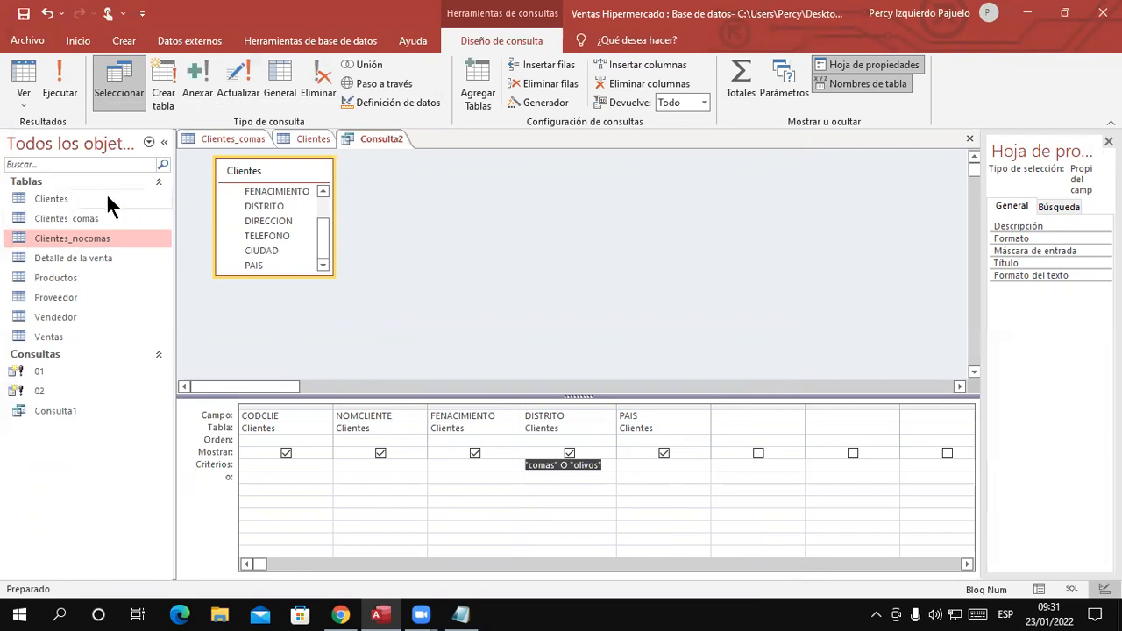
# Show the query in SQL view, examine its WHERE clause, and copy the whole statement.
pyautogui.click(30, 106)
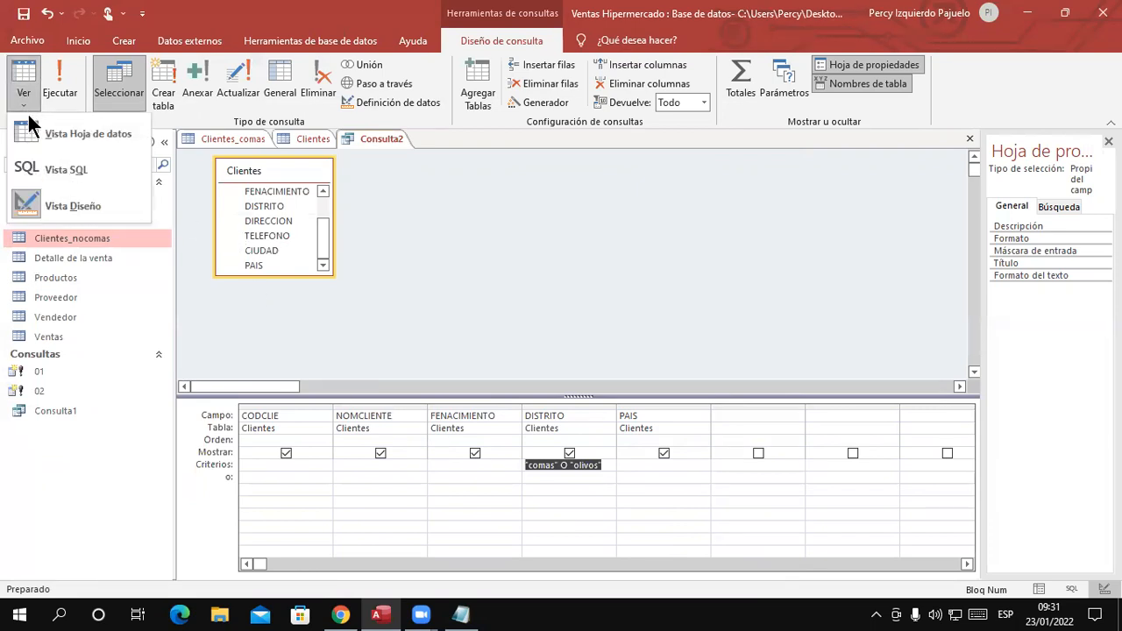
pyautogui.click(70, 173)
pyautogui.moveTo(489, 181); pyautogui.dragTo(202, 176)
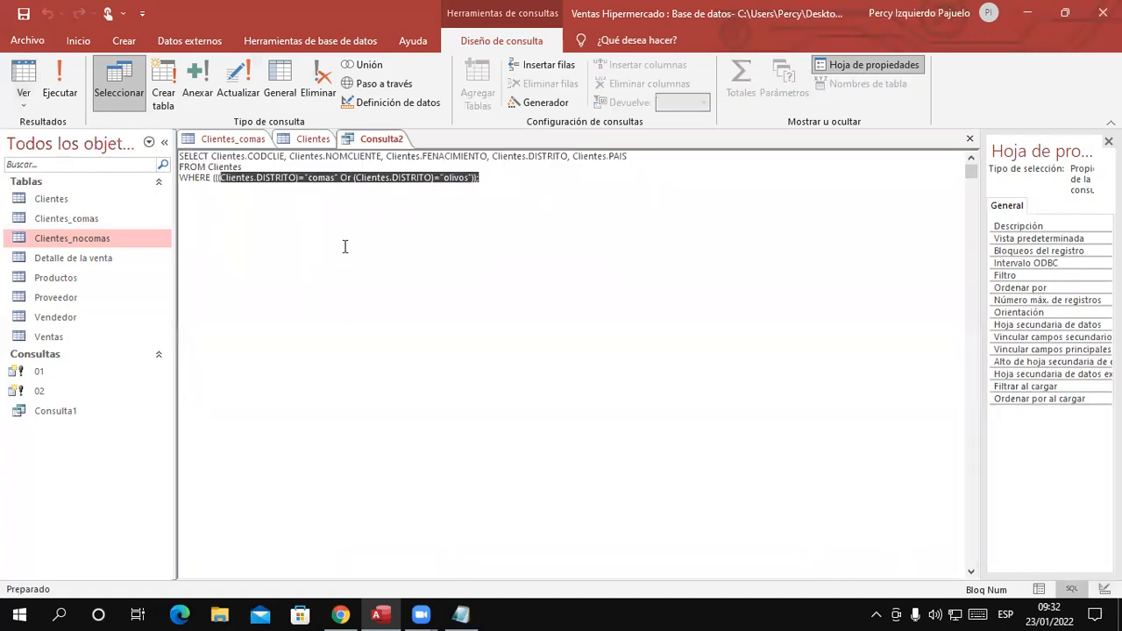
pyautogui.hotkey('ctrl', 'a')
pyautogui.hotkey('ctrl', 'c')
# Switch to Notepad, paste the copied SQL statement on new lines below exercise 3, and select the pasted statement.
pyautogui.click(461, 614)
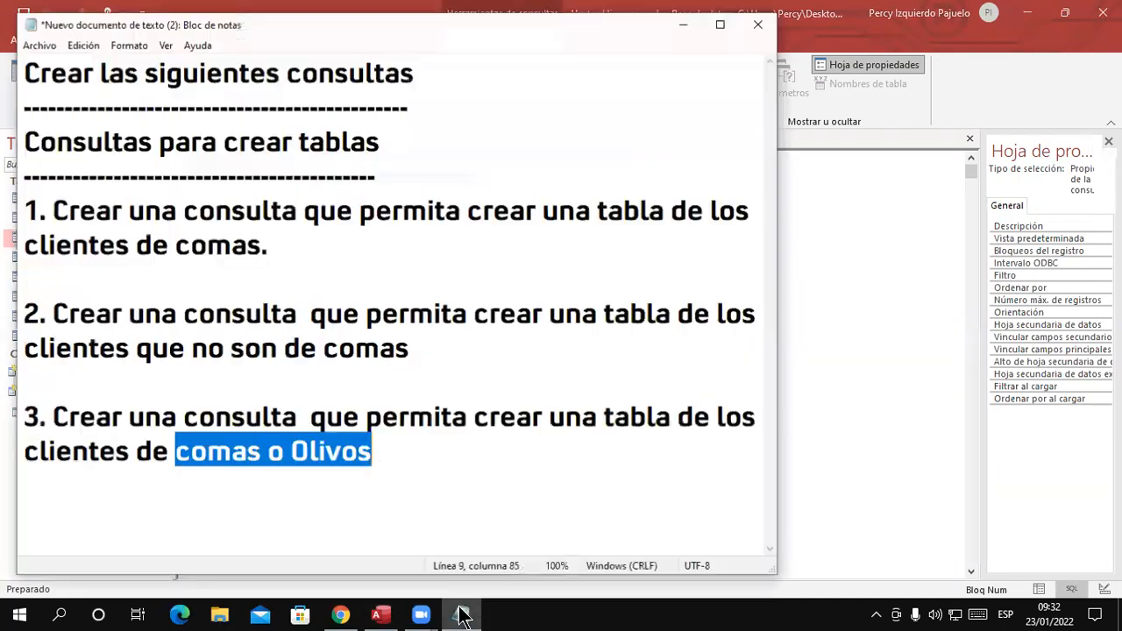
pyautogui.doubleClick(444, 24)
pyautogui.click(383, 438)
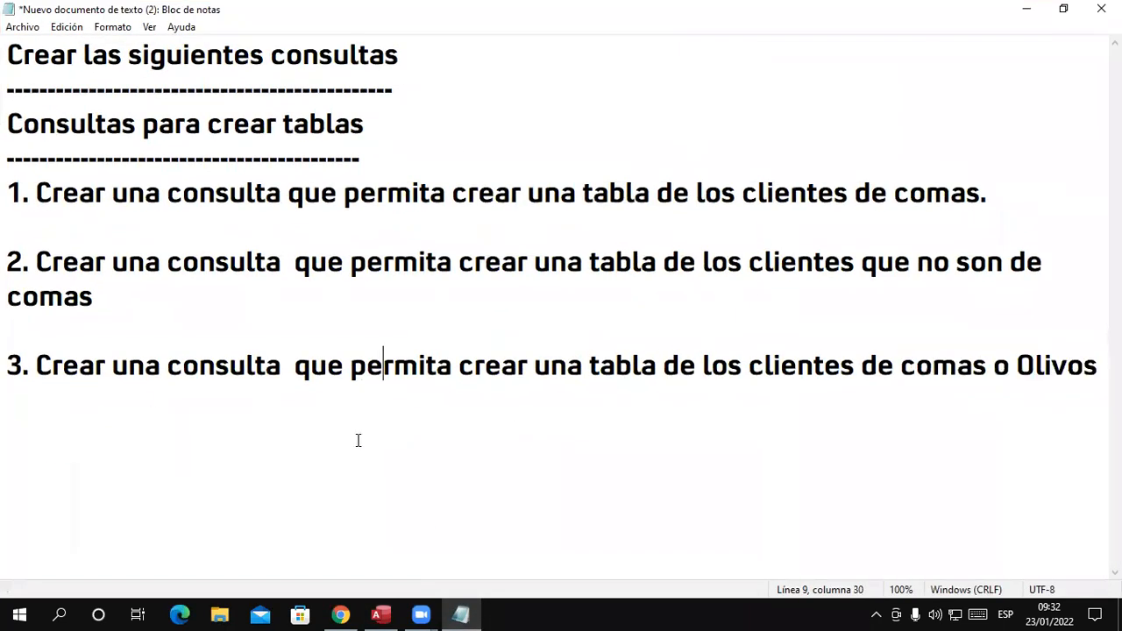
pyautogui.doubleClick(637, 13)
pyautogui.doubleClick(715, 13)
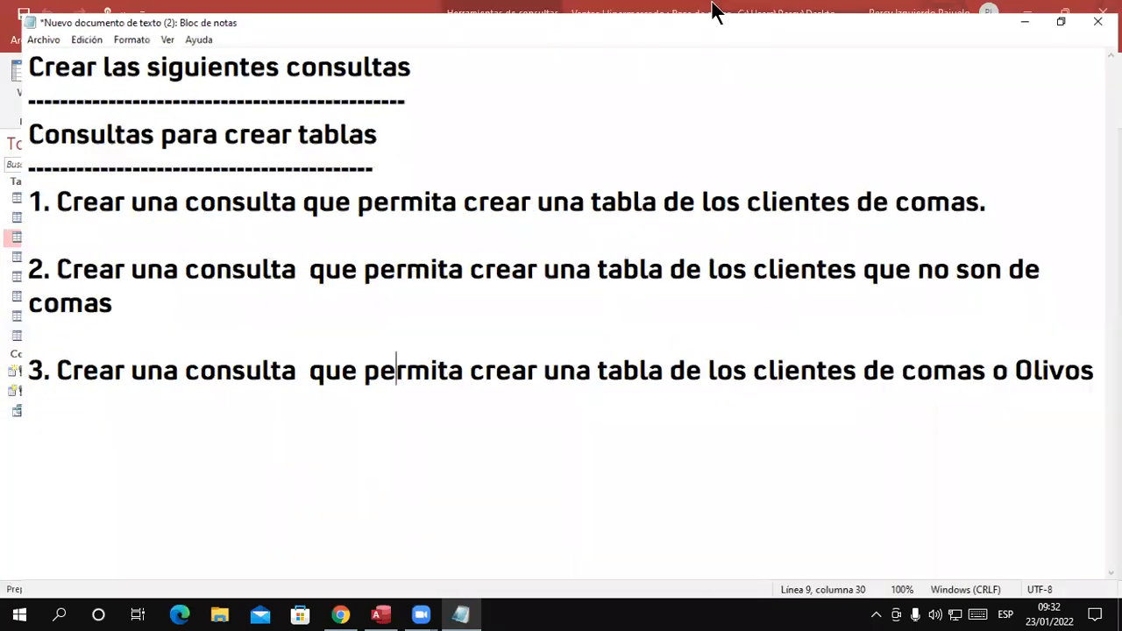
pyautogui.doubleClick(624, 12)
pyautogui.click(659, 444)
pyautogui.press('Return')
pyautogui.press('Return')
pyautogui.press('Return')
pyautogui.press('Return')
pyautogui.press('Return')
pyautogui.press('Return')
pyautogui.press('Return')
pyautogui.press('Return')
pyautogui.click(346, 295)
pyautogui.hotkey('ctrl', 'v')
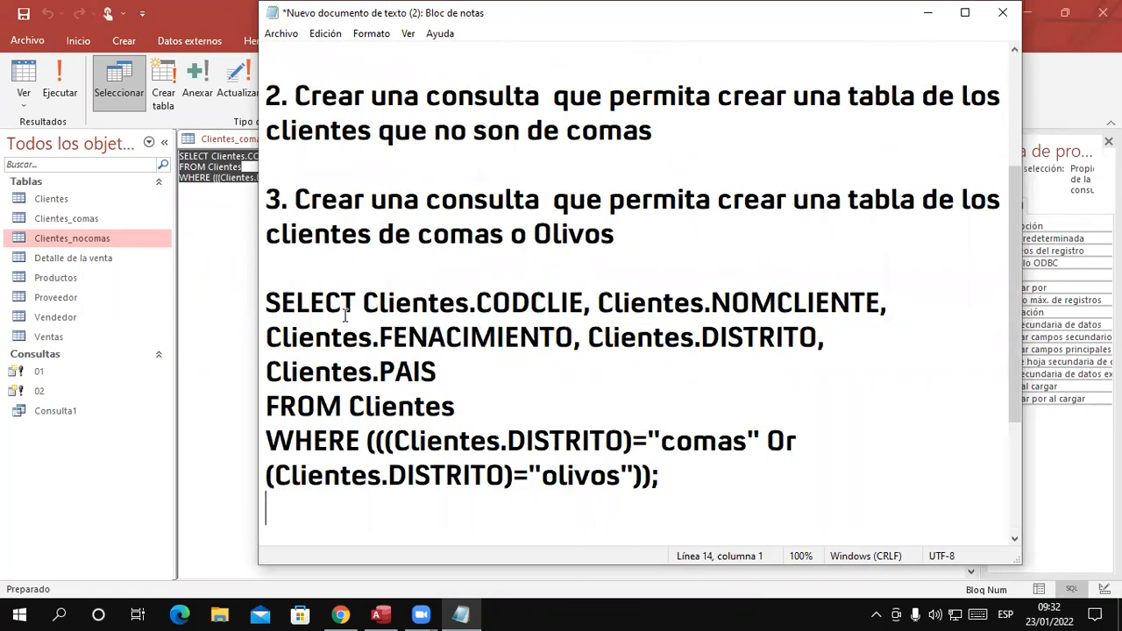
pyautogui.moveTo(264, 300); pyautogui.dragTo(777, 471)
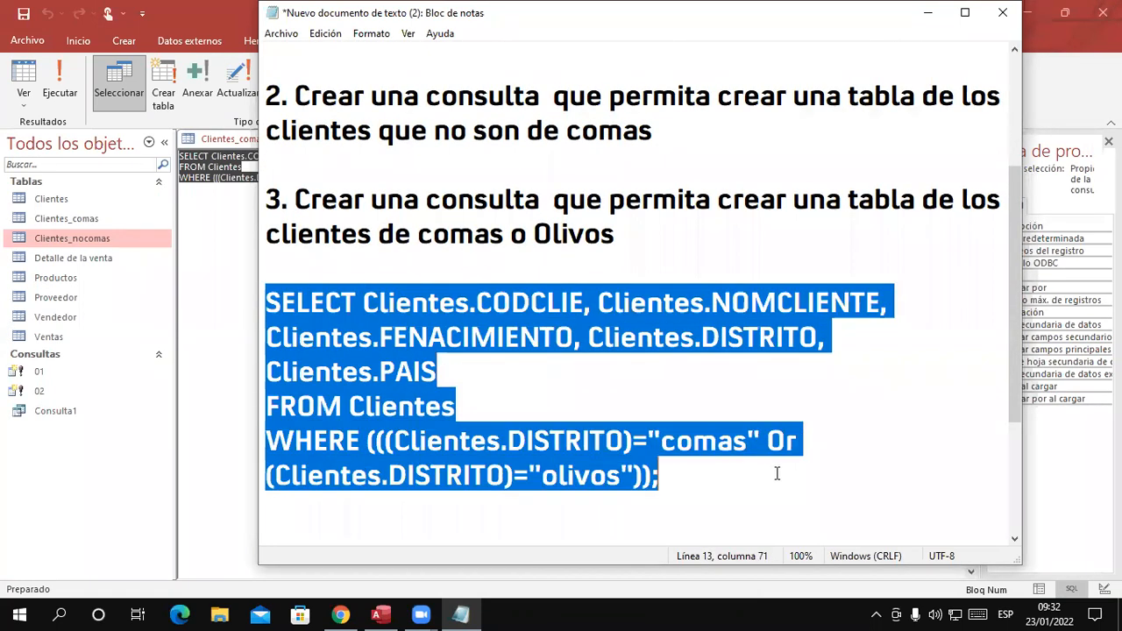
# Examine the pasted SQL statement below exercise 3, highlighting it from SELECT to the end of the WHERE clause.
pyautogui.click(863, 468)
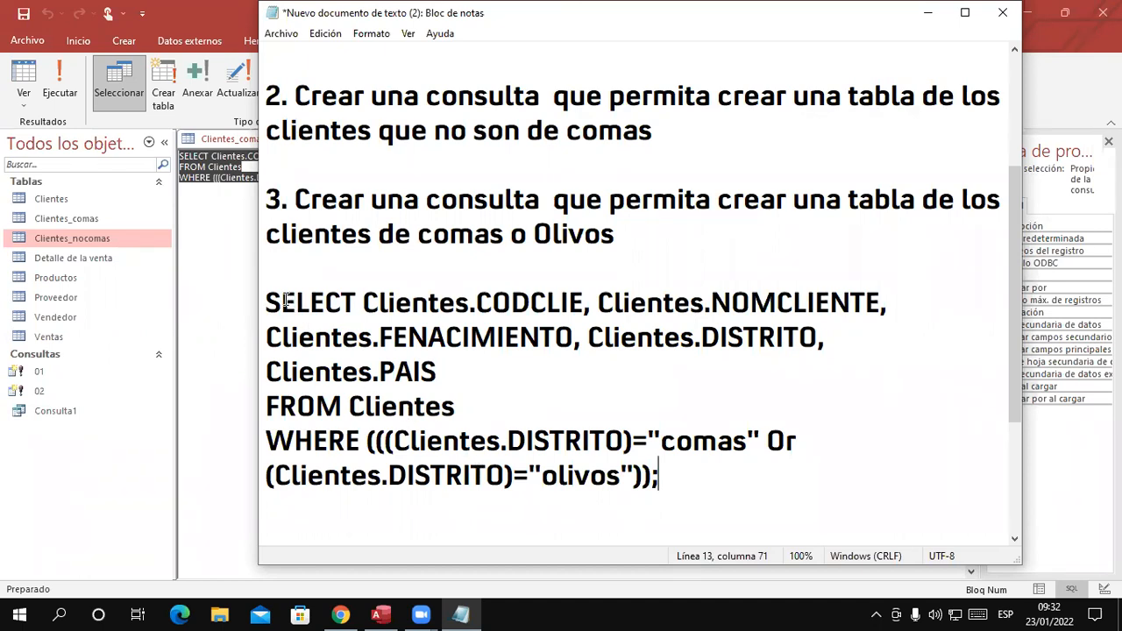
pyautogui.moveTo(266, 302); pyautogui.dragTo(837, 494)
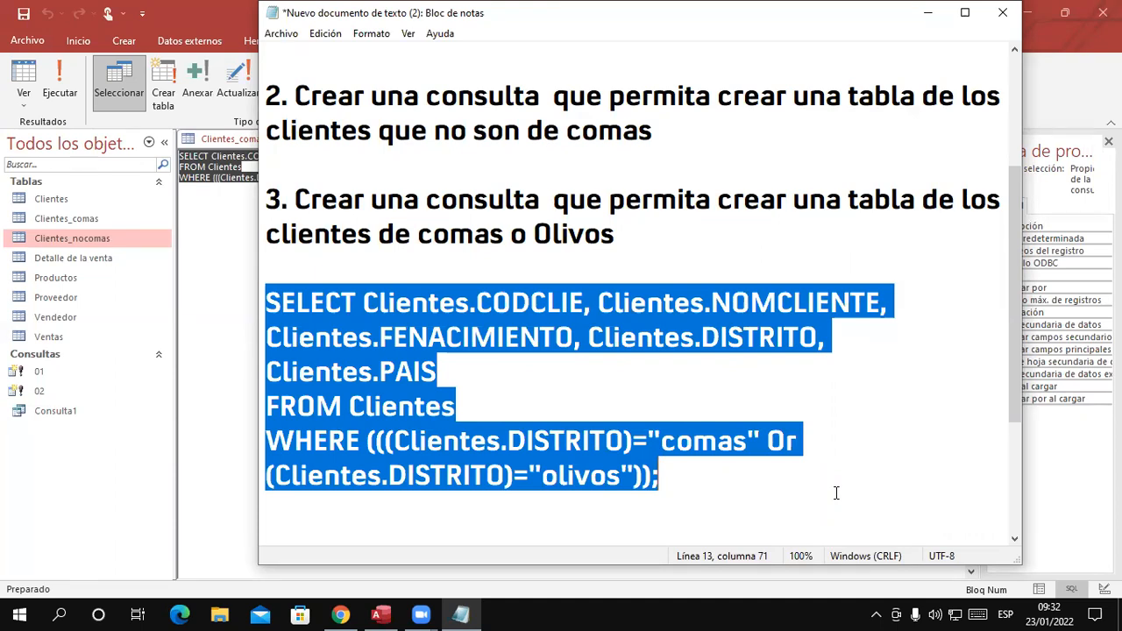
pyautogui.click(435, 372)
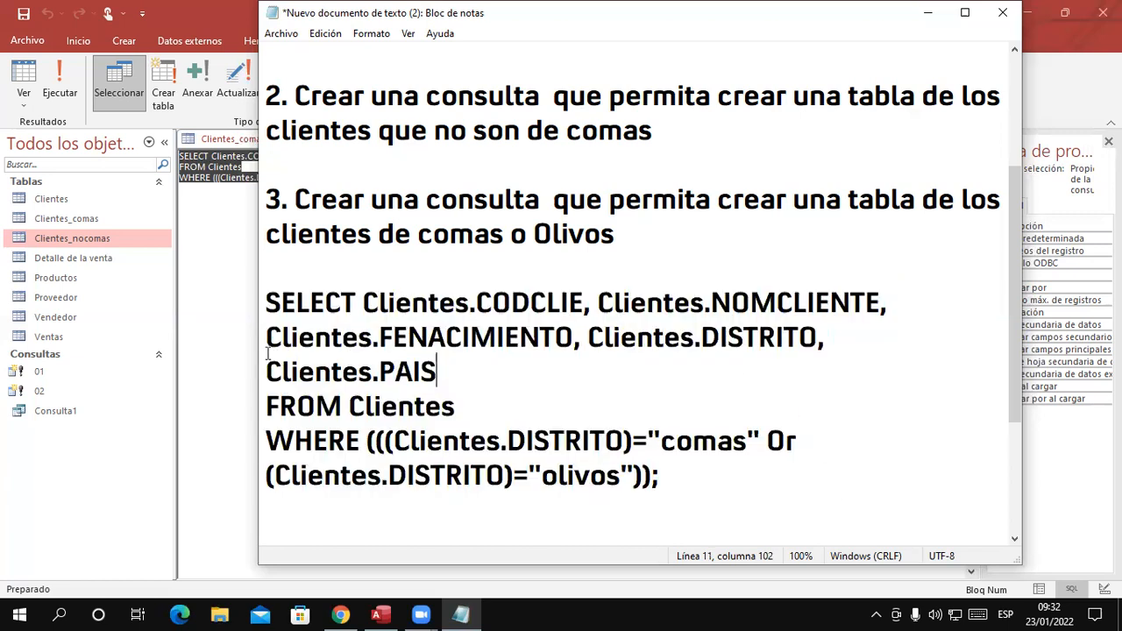
pyautogui.moveTo(267, 300); pyautogui.dragTo(797, 464)
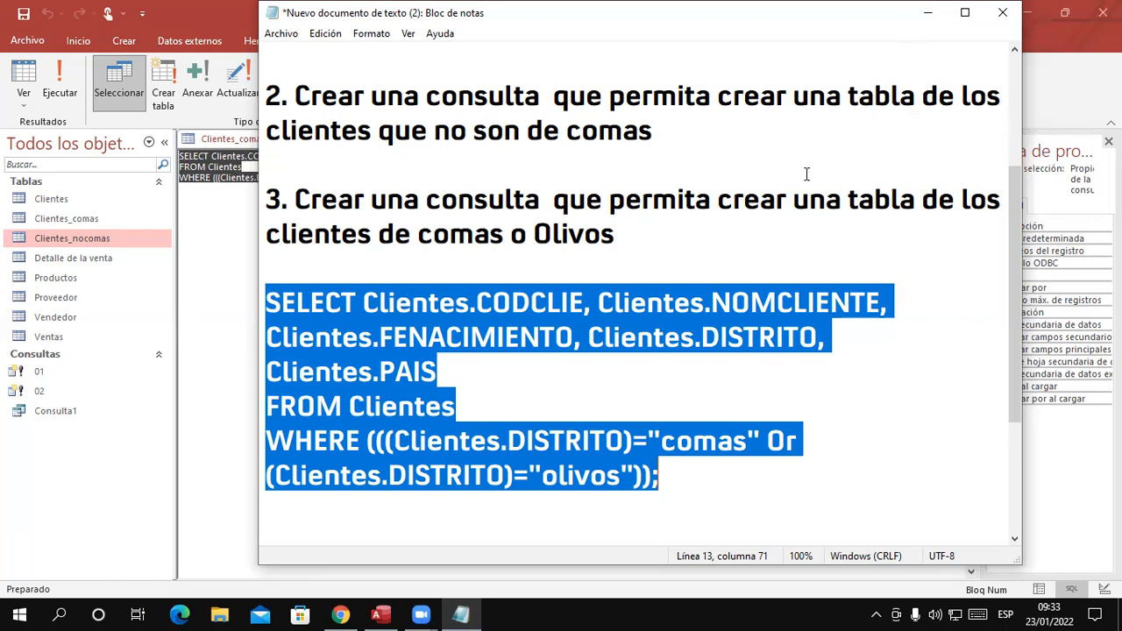
# Insert several blank lines between exercise 3 and the SQL statement so that only the exercises stay in view.
pyautogui.click(775, 200)
pyautogui.click(664, 249)
pyautogui.press('Return')
pyautogui.press('Return')
pyautogui.press('Return')
pyautogui.press('Return')
pyautogui.press('Return')
pyautogui.press('Return')
pyautogui.press('Return')
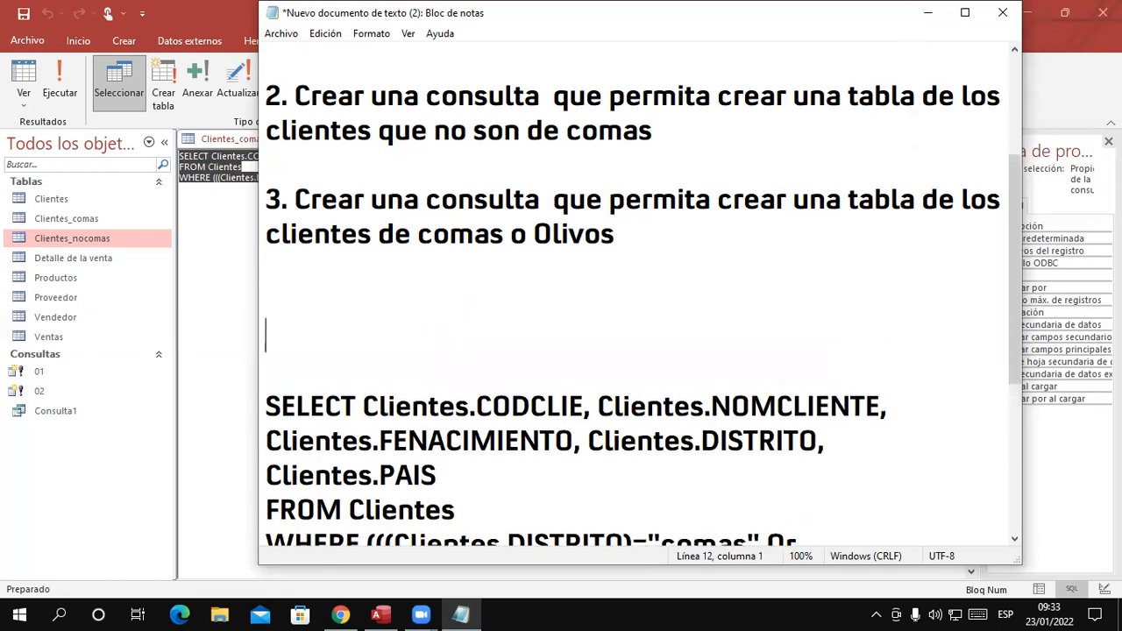
pyautogui.press('Return')
pyautogui.press('Return')
pyautogui.scroll(2, 729, 265)
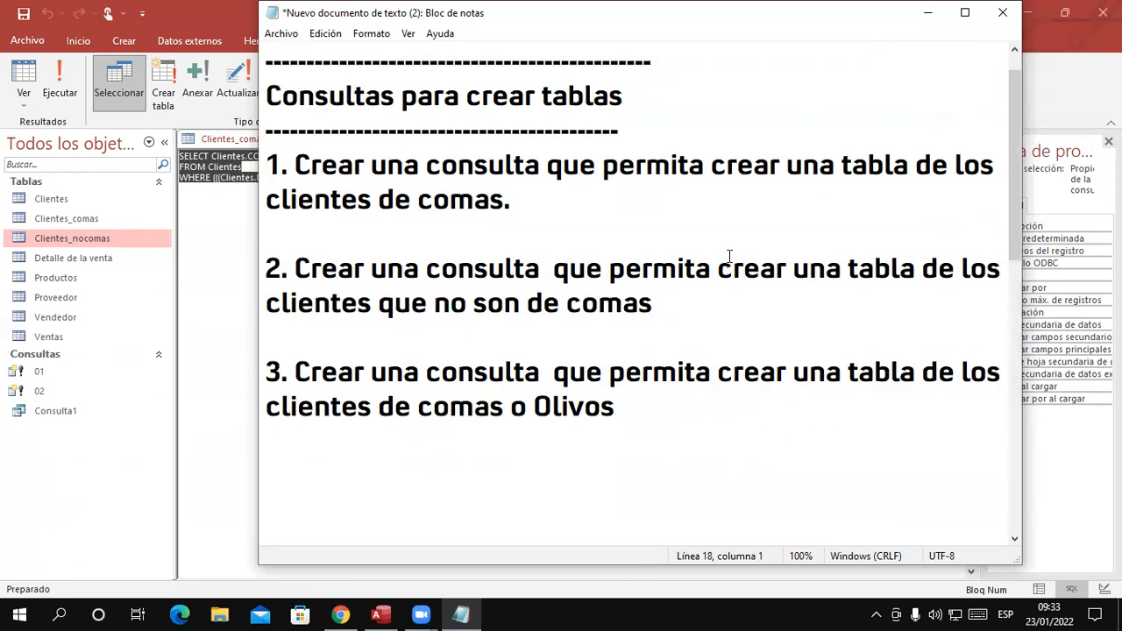
# Return to Access, check the query's records in Datasheet view, switch to Design view, and select the DISTRITO criterion.
pyautogui.click(931, 14)
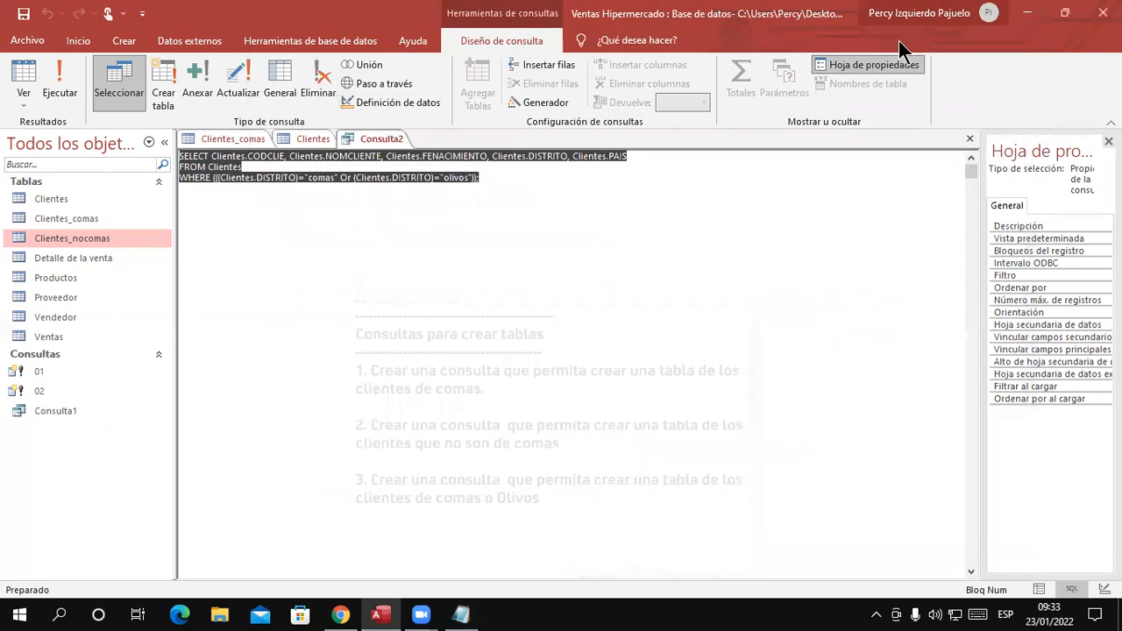
pyautogui.click(24, 97)
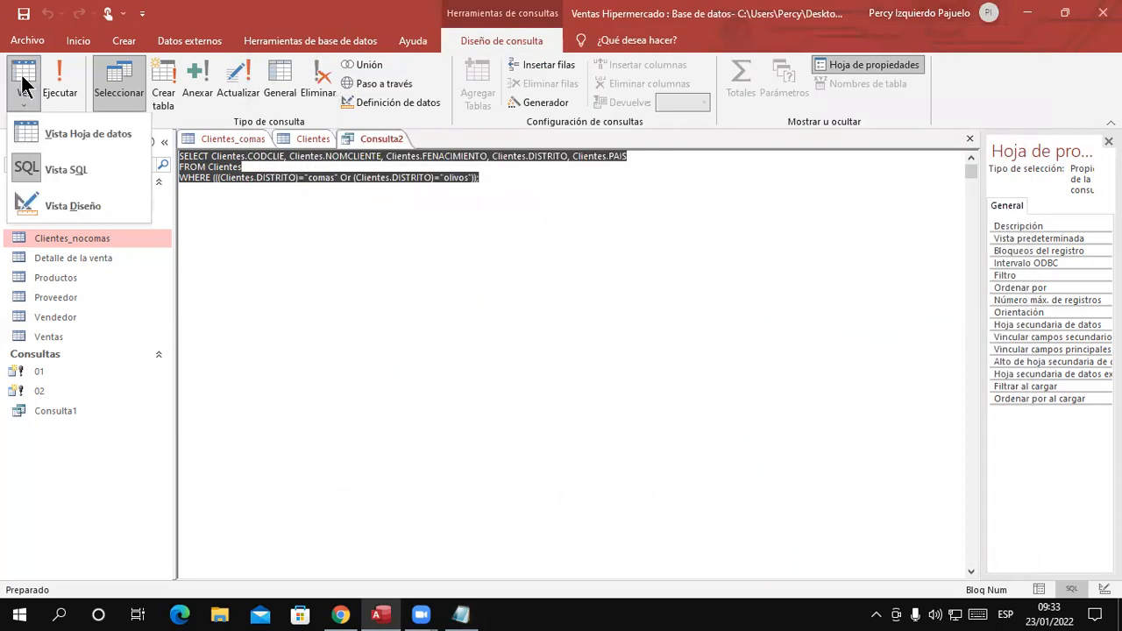
pyautogui.click(62, 131)
pyautogui.click(27, 101)
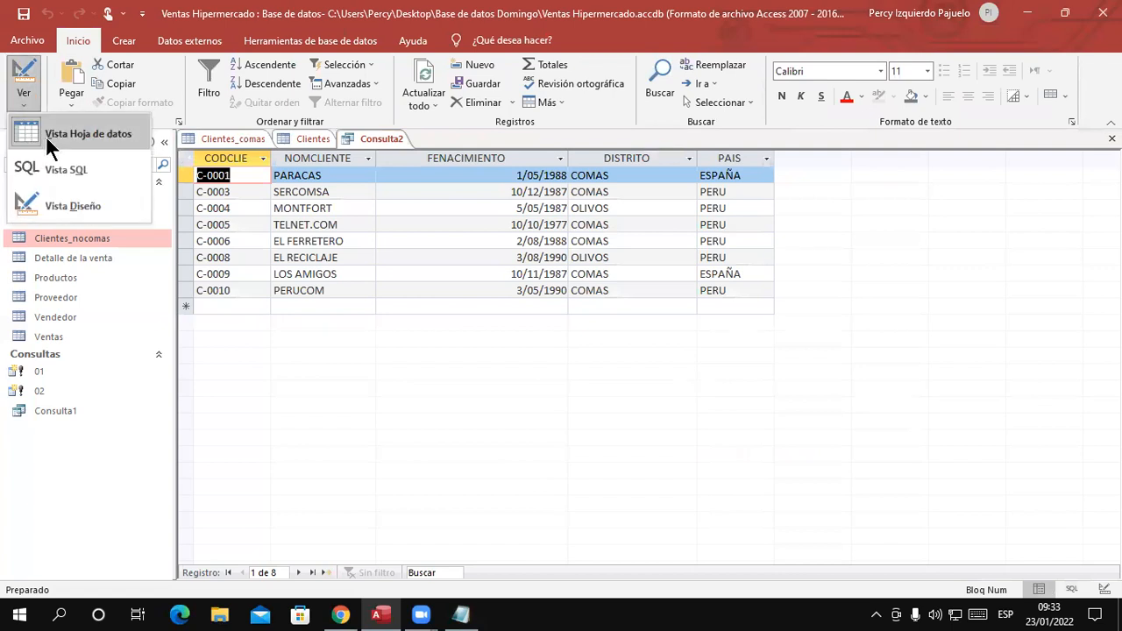
pyautogui.click(53, 203)
pyautogui.moveTo(600, 467); pyautogui.dragTo(460, 485)
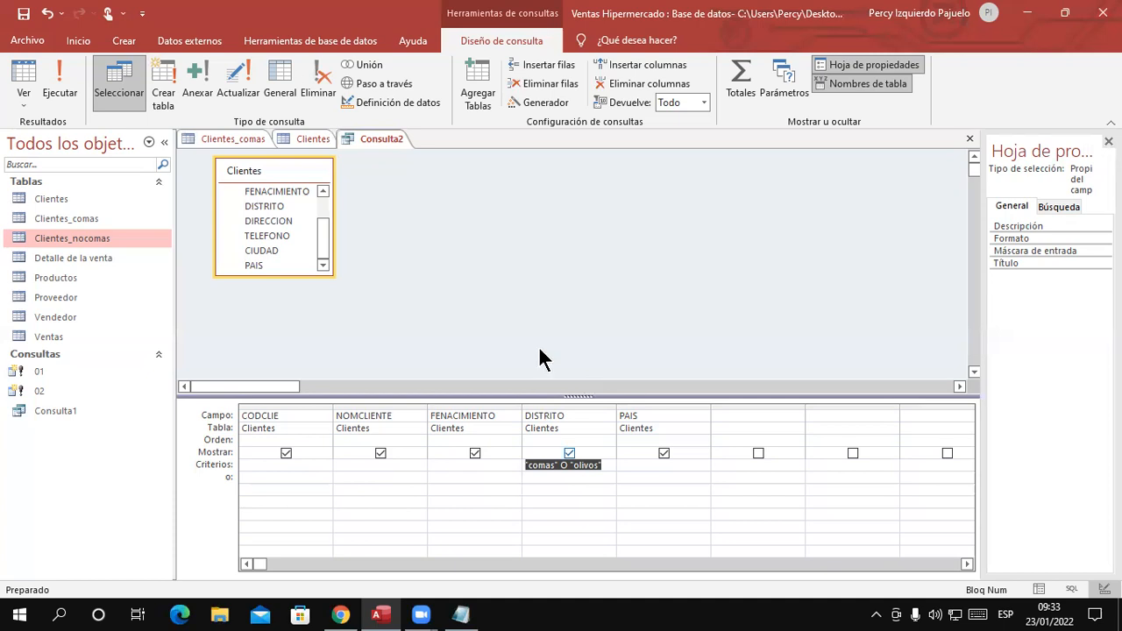
# Switch to WhatsApp Web in Chrome, find the "Clase 02 Access 16-01" video in the class chat, and play it full screen.
pyautogui.click(358, 612)
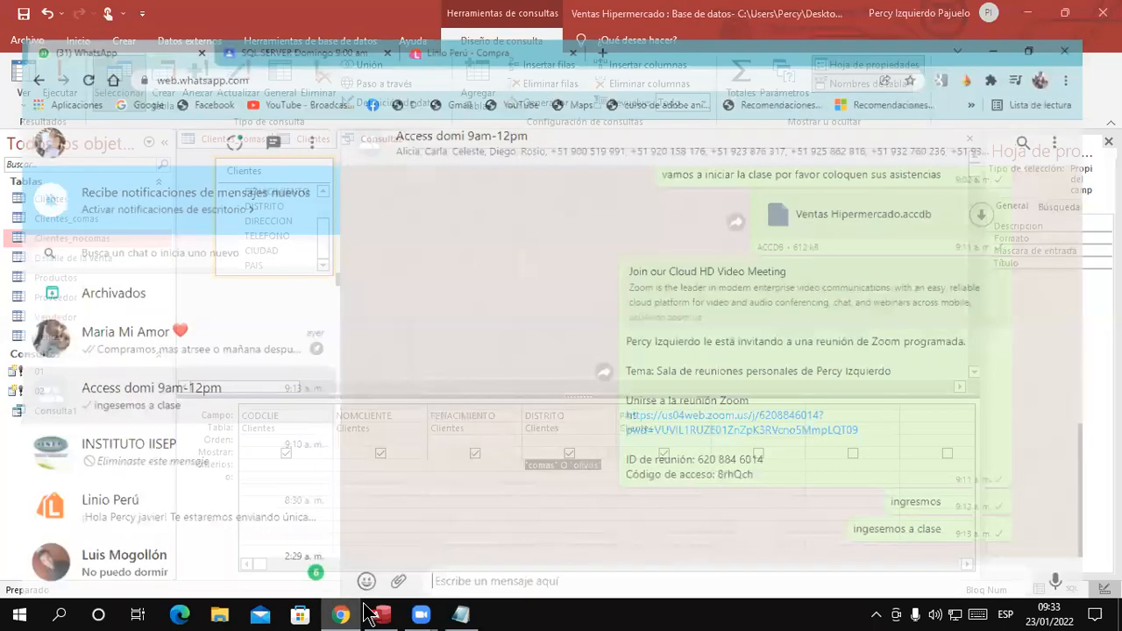
pyautogui.scroll(5, 796, 379)
pyautogui.scroll(1, 800, 392)
pyautogui.scroll(-2, 1053, 430)
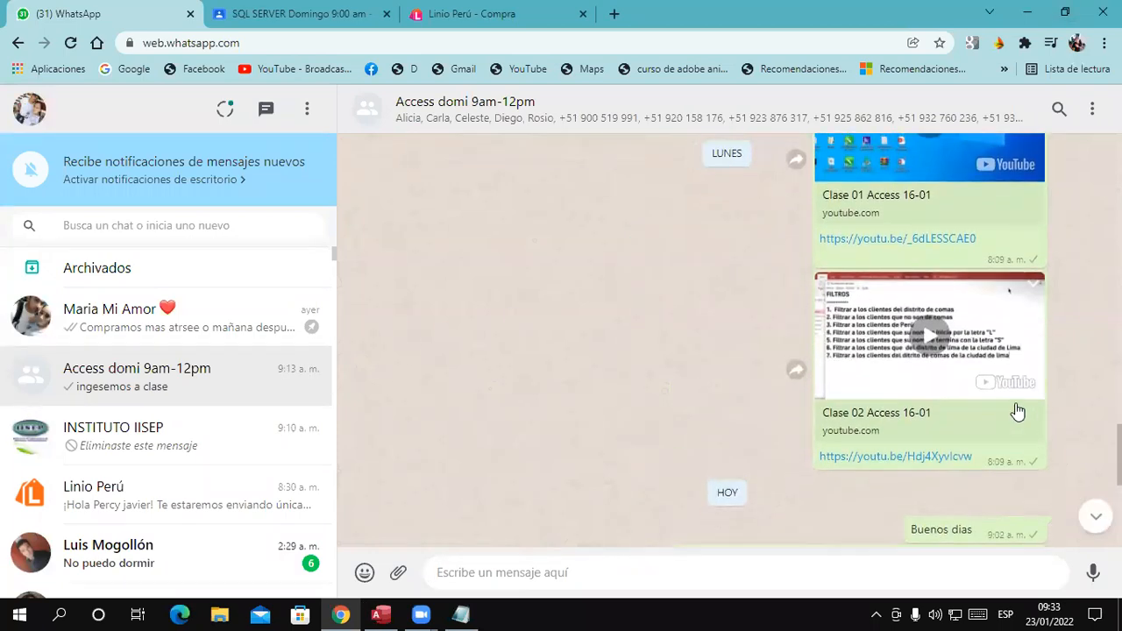
pyautogui.scroll(1, 1017, 412)
pyautogui.click(940, 418)
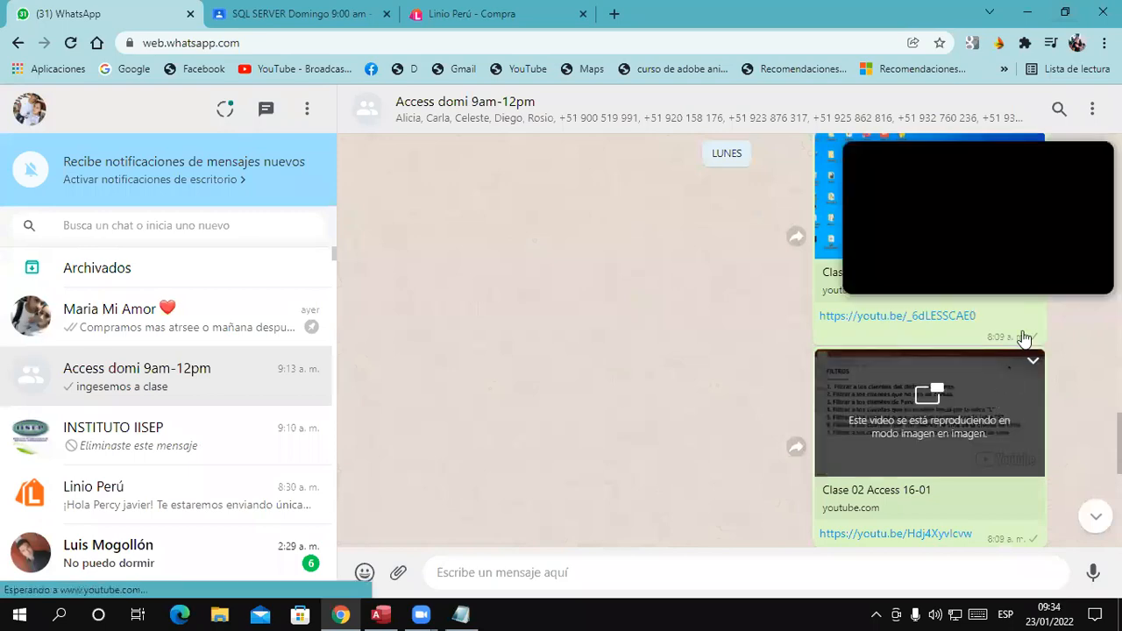
pyautogui.click(1094, 309)
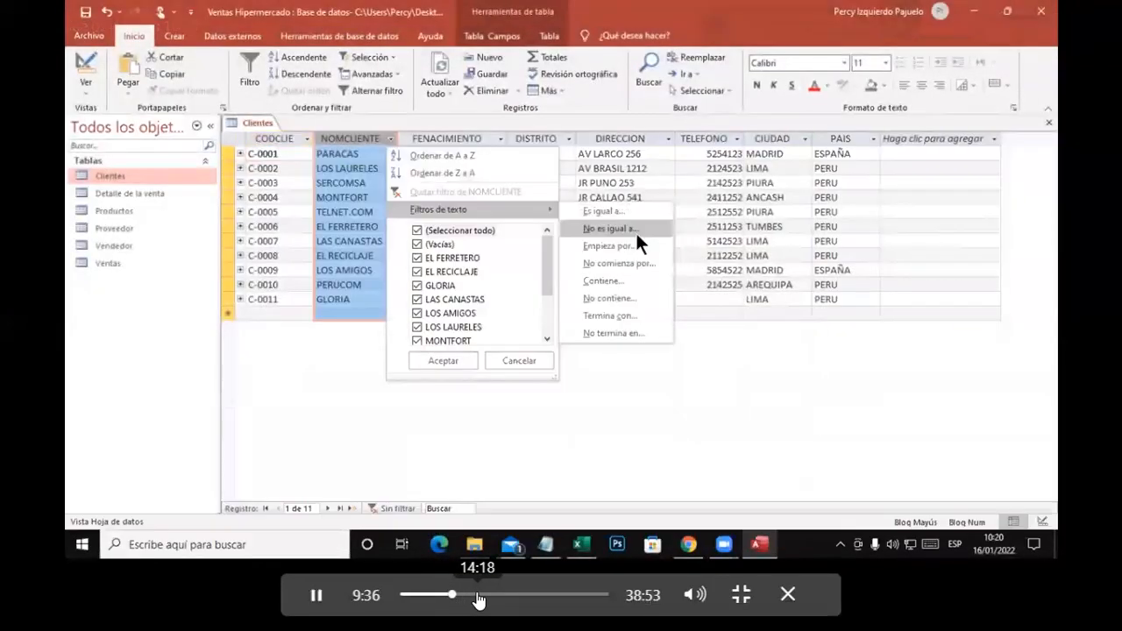
# Skip the recording to about 30:38, watch the filter-by-form part muted, close the video, and return to Access.
pyautogui.click(478, 595)
pyautogui.click(516, 595)
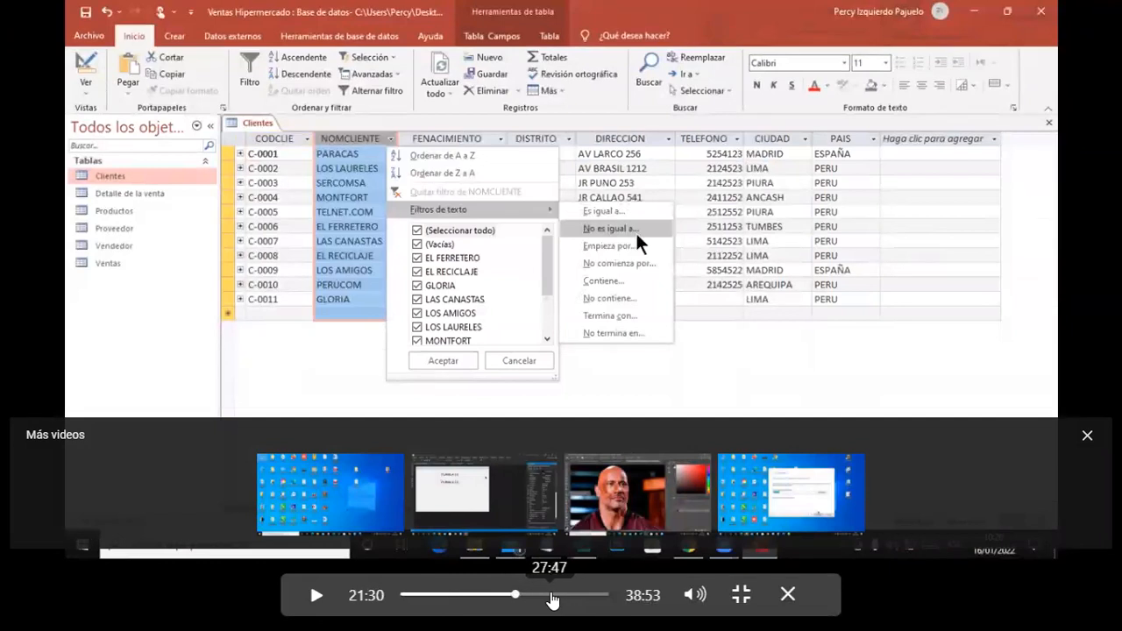
pyautogui.click(564, 596)
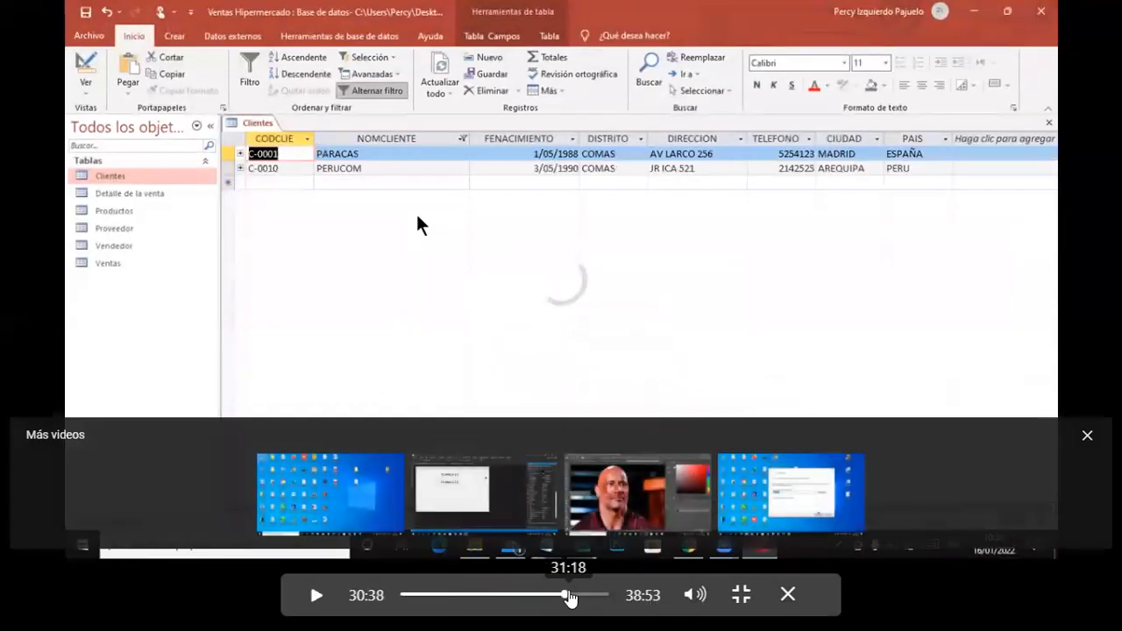
pyautogui.click(603, 395)
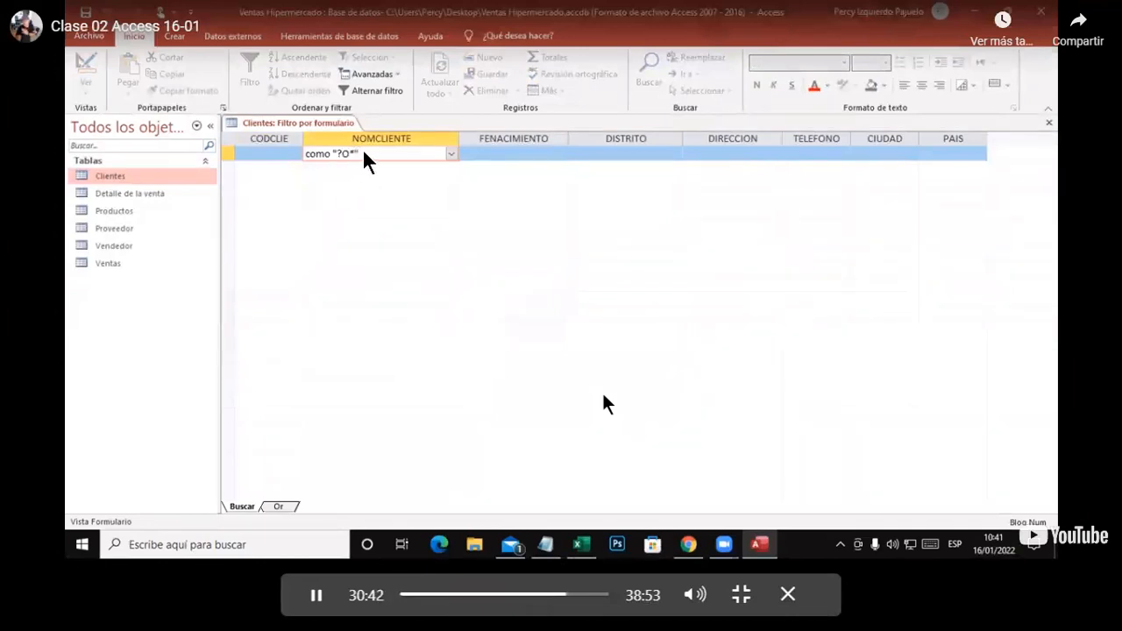
pyautogui.click(695, 595)
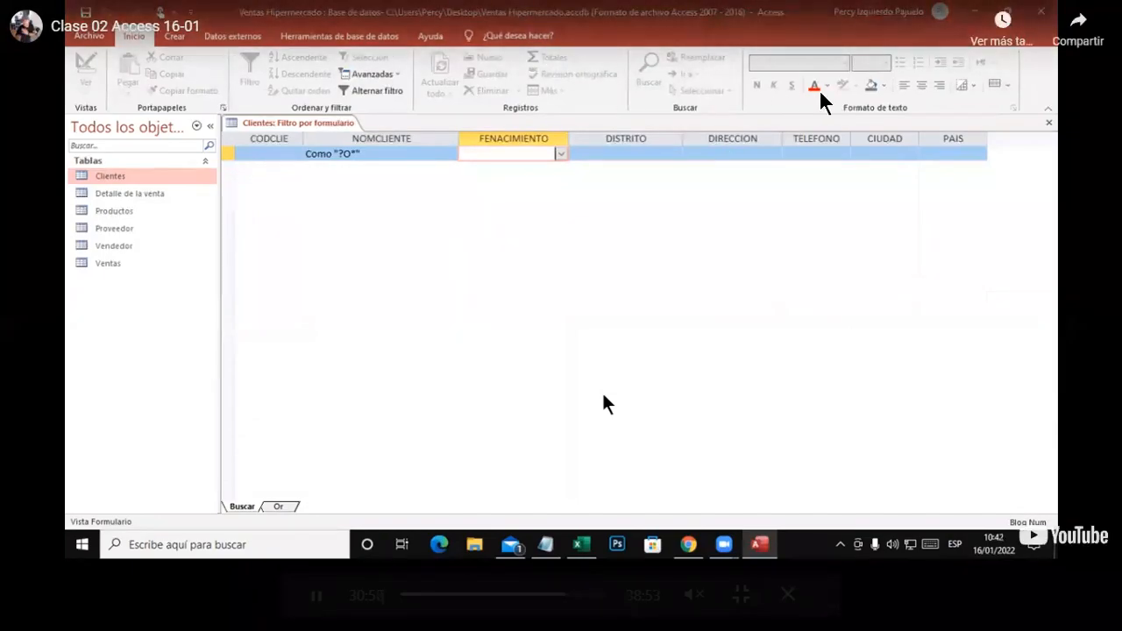
pyautogui.press('Escape')
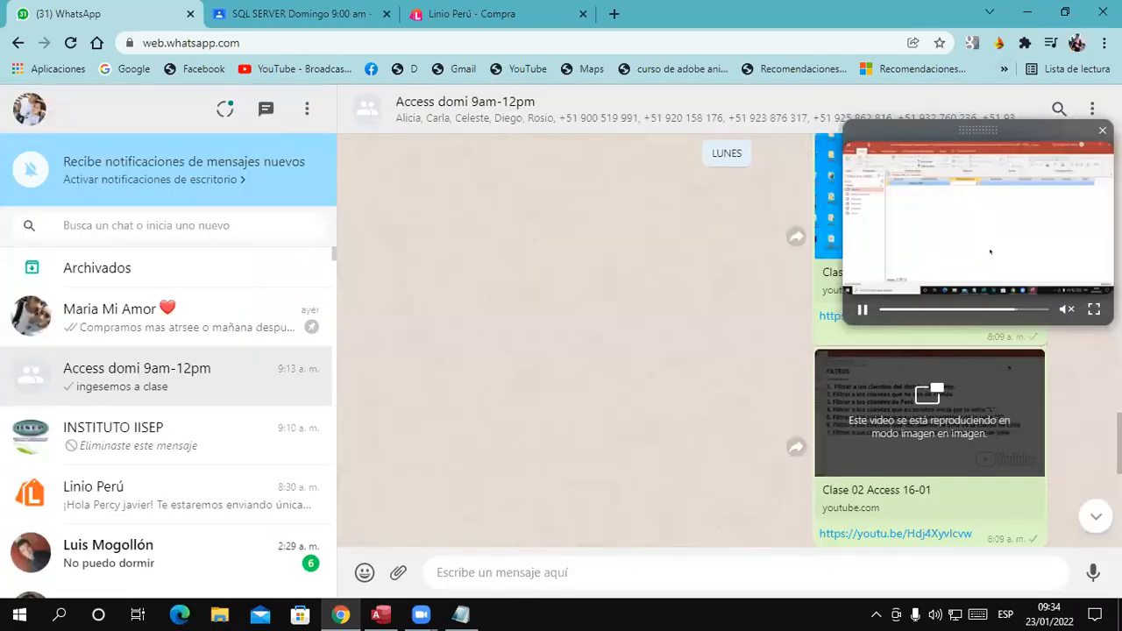
pyautogui.click(1102, 131)
pyautogui.click(1028, 13)
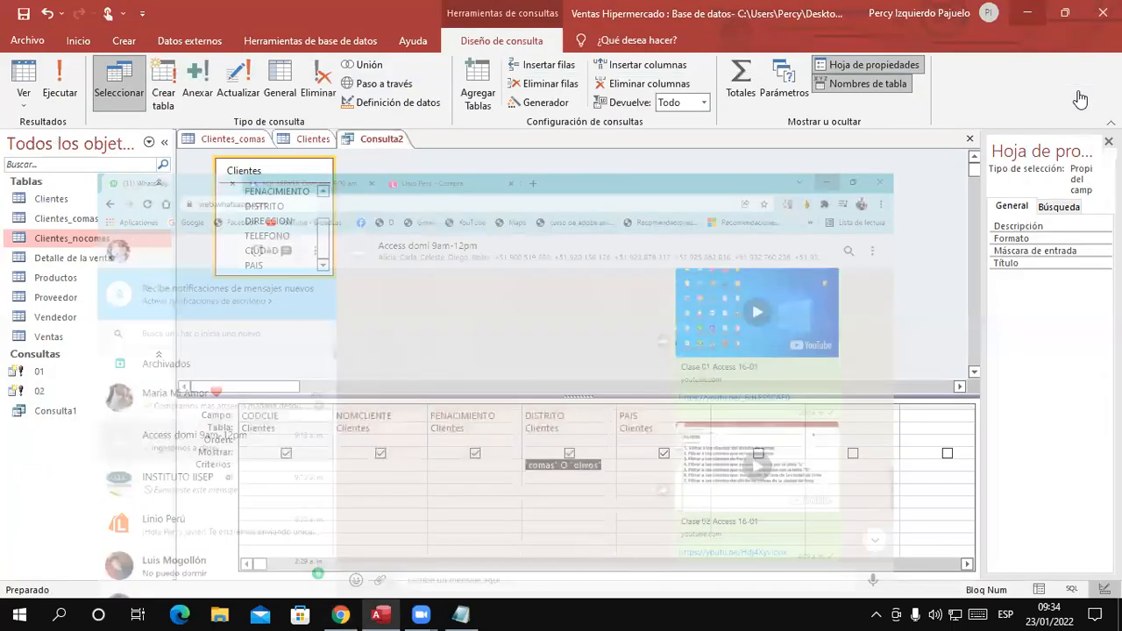
# Examine the DISTRITO criterion "comas" O "olivos" in the query grid, highlighting the whole expression and its O operator.
pyautogui.click(626, 471)
pyautogui.moveTo(606, 466); pyautogui.dragTo(504, 465)
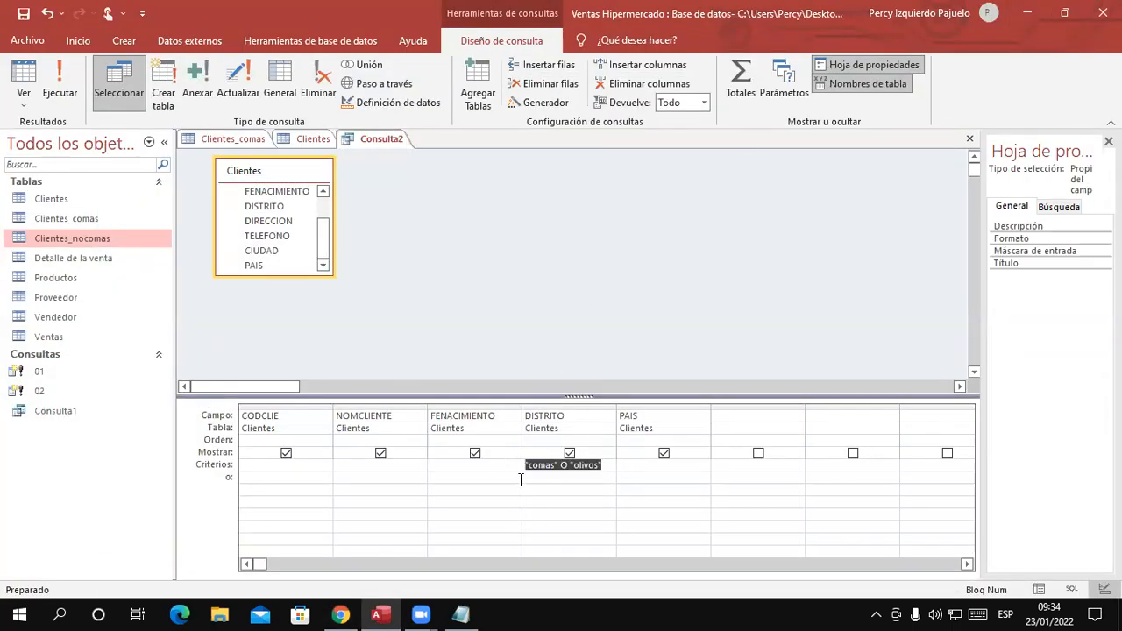
pyautogui.doubleClick(564, 465)
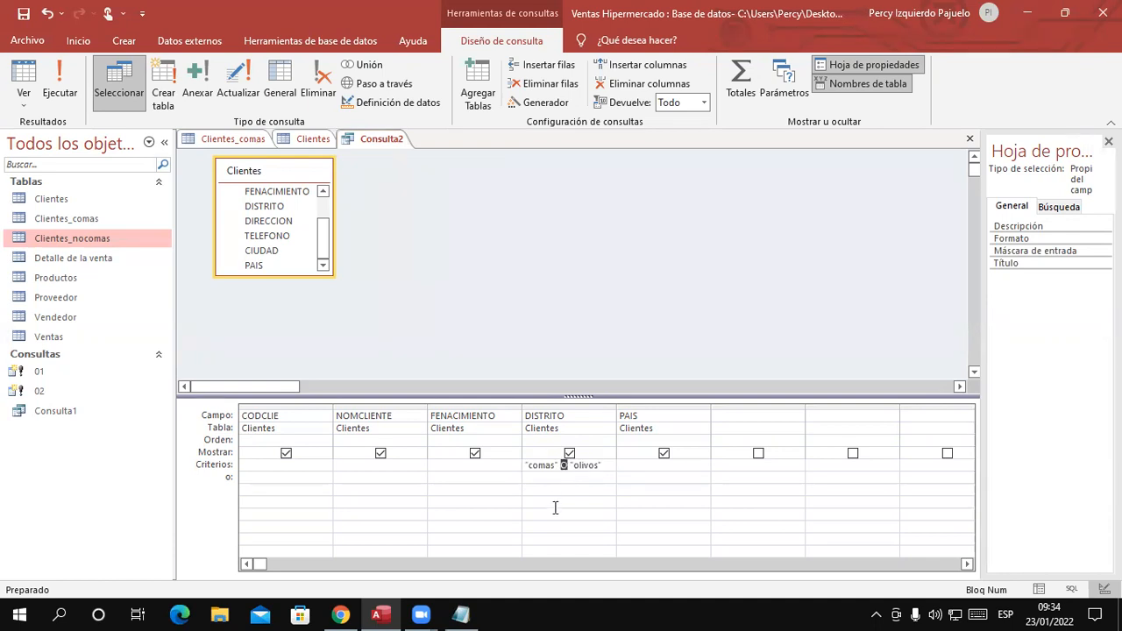
pyautogui.moveTo(602, 466); pyautogui.dragTo(499, 467)
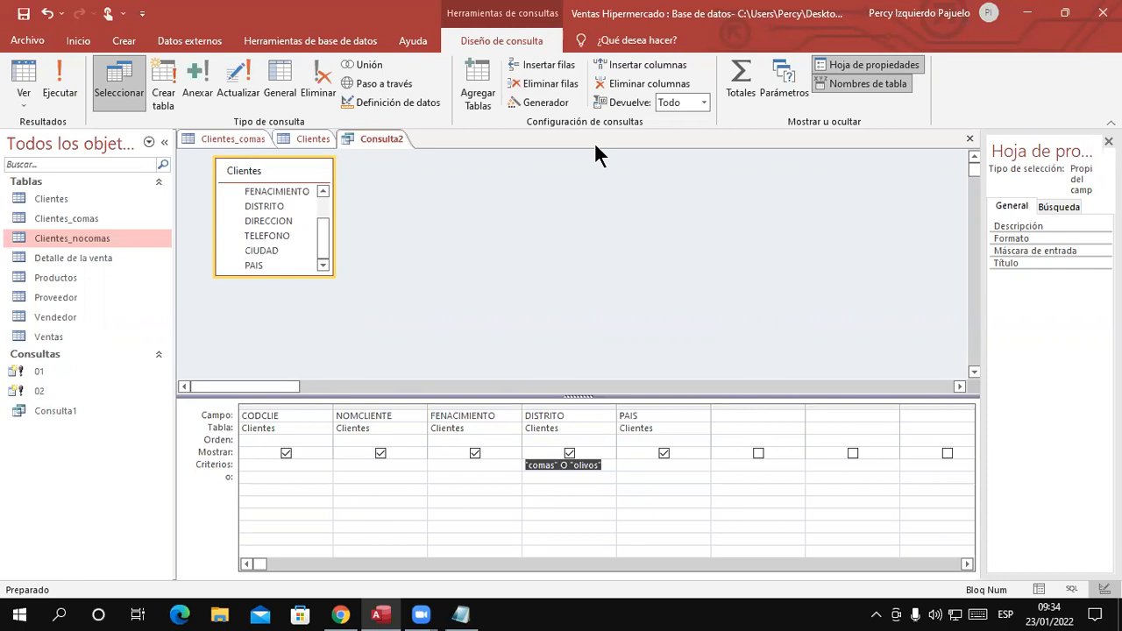
pyautogui.click(603, 465)
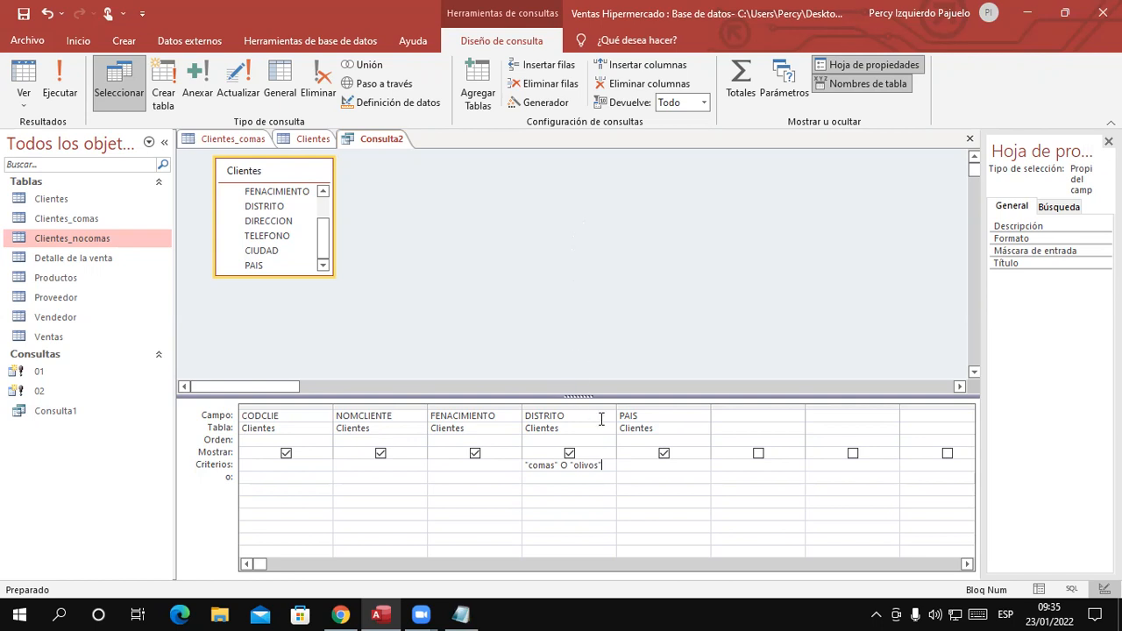
pyautogui.moveTo(603, 465); pyautogui.dragTo(507, 459)
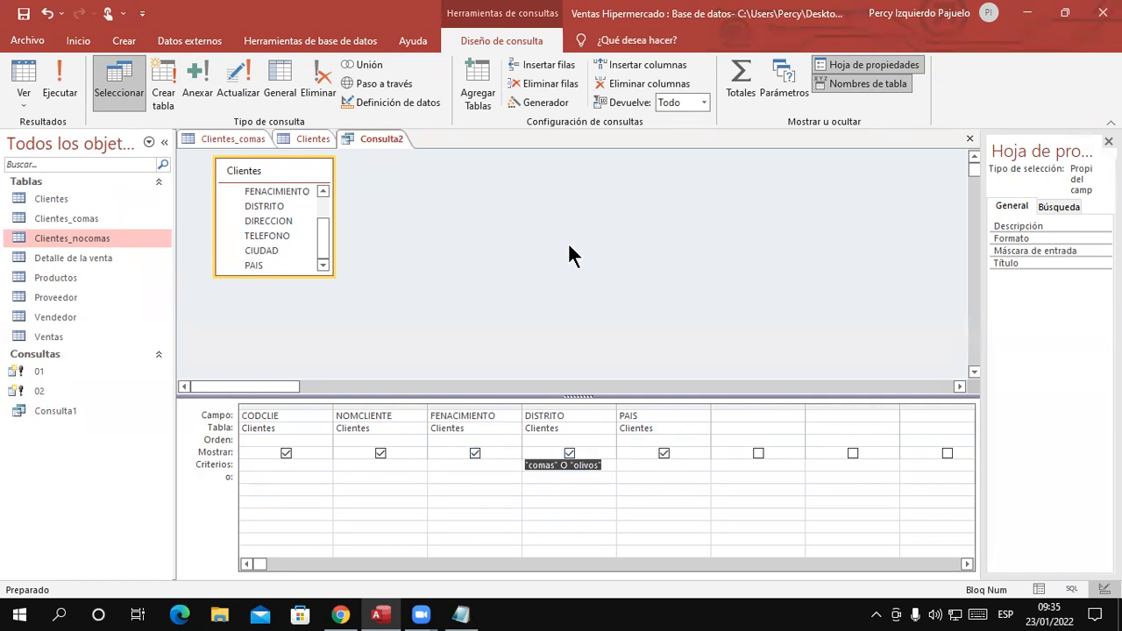
pyautogui.click(471, 229)
pyautogui.moveTo(609, 464); pyautogui.dragTo(497, 458)
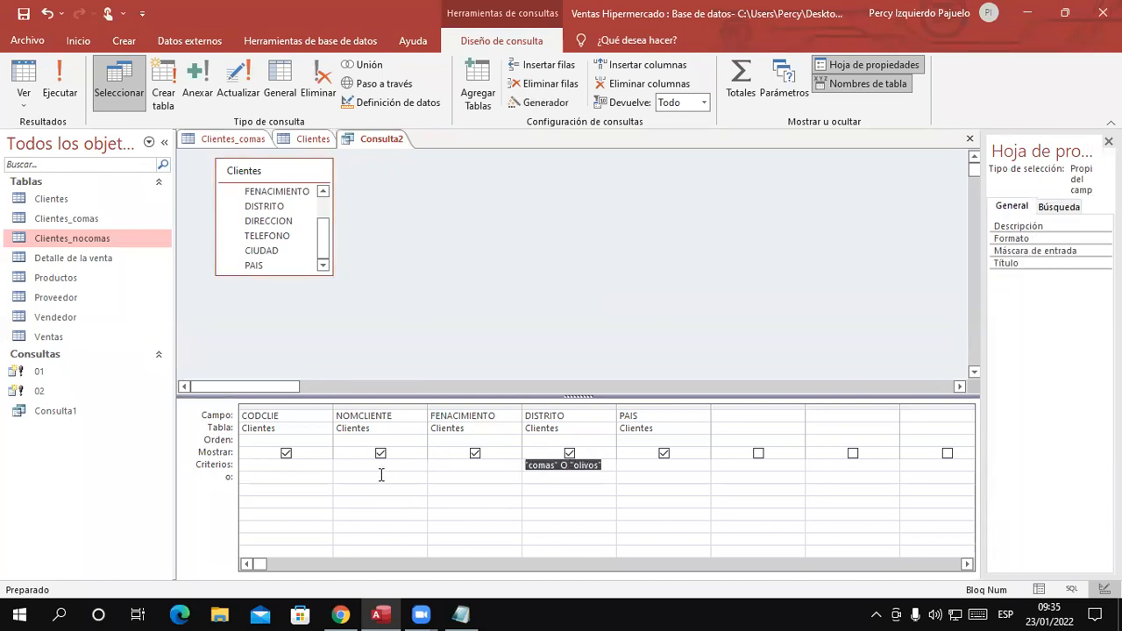
pyautogui.moveTo(612, 466); pyautogui.dragTo(500, 478)
# Run the select query, inspect the DISTRITO column of its results, and return to Design view.
pyautogui.click(61, 105)
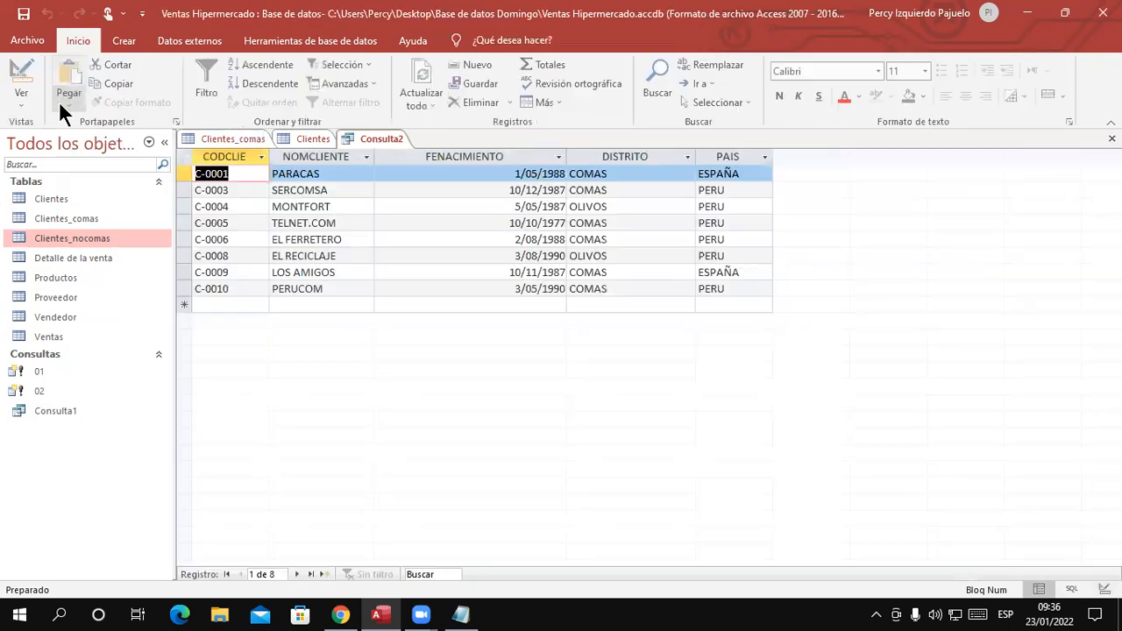
pyautogui.click(629, 156)
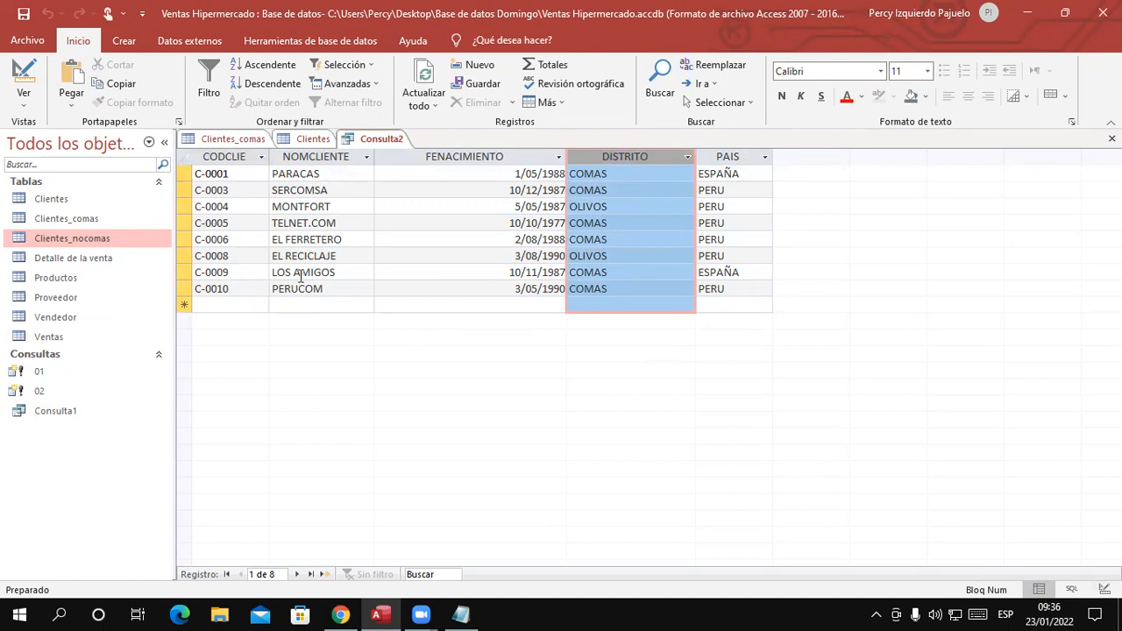
pyautogui.click(27, 77)
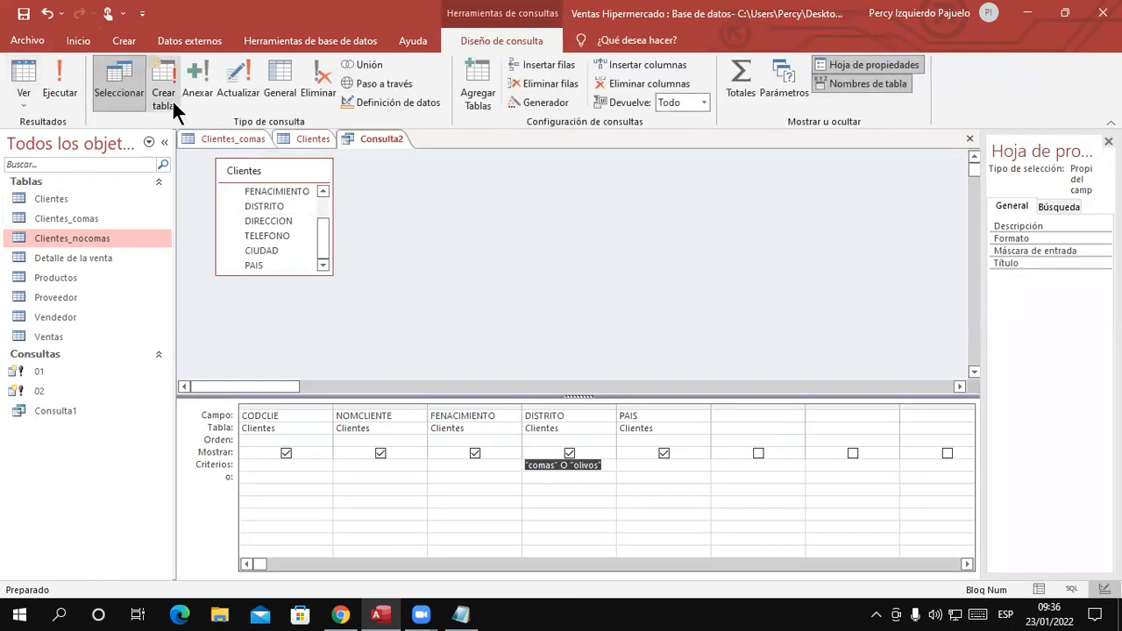
# Convert the query to a make-table query that creates "Clientes comas_olivos" in the active database.
pyautogui.click(165, 68)
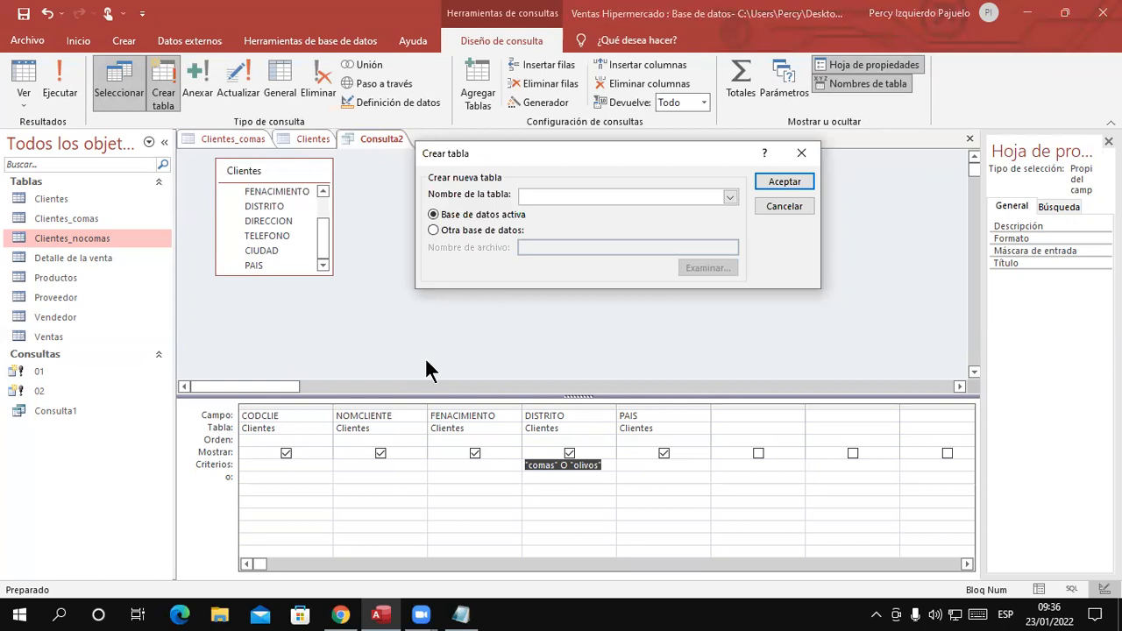
pyautogui.write('Clientes comas_olivos')
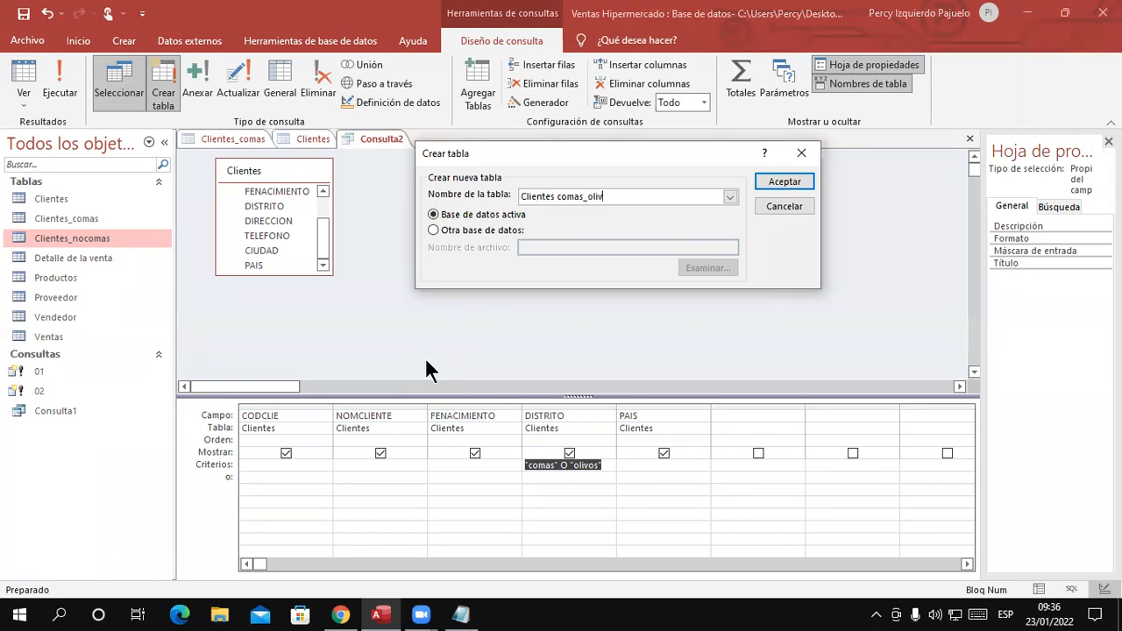
pyautogui.click(795, 182)
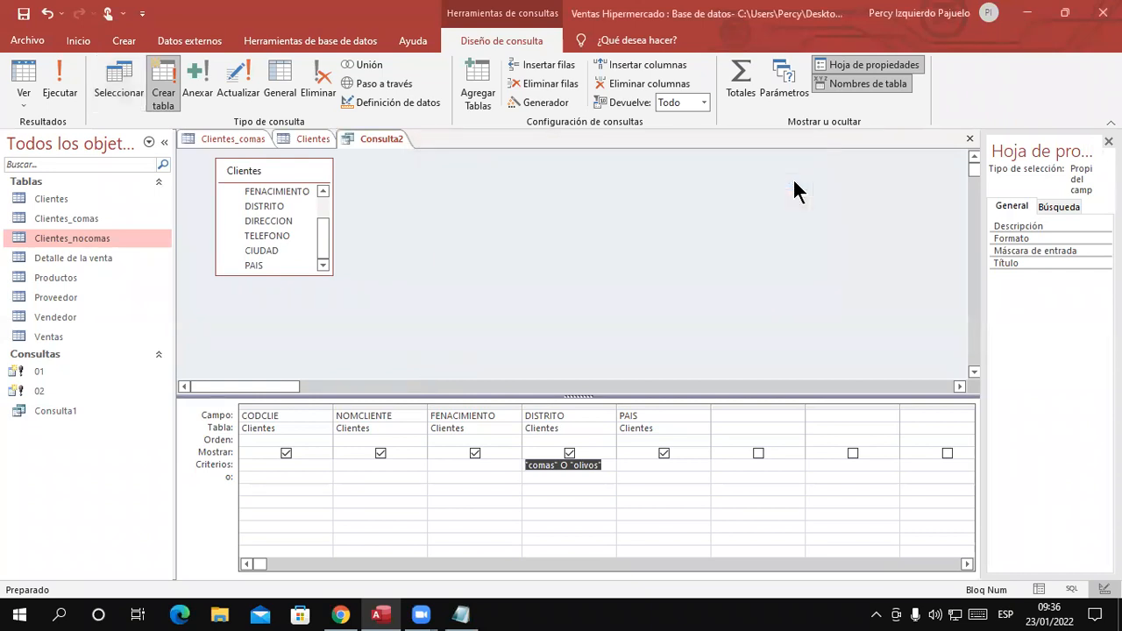
# Run the make-table query, accept creating the new table, and open the Clientes comas_olivos table.
pyautogui.click(60, 107)
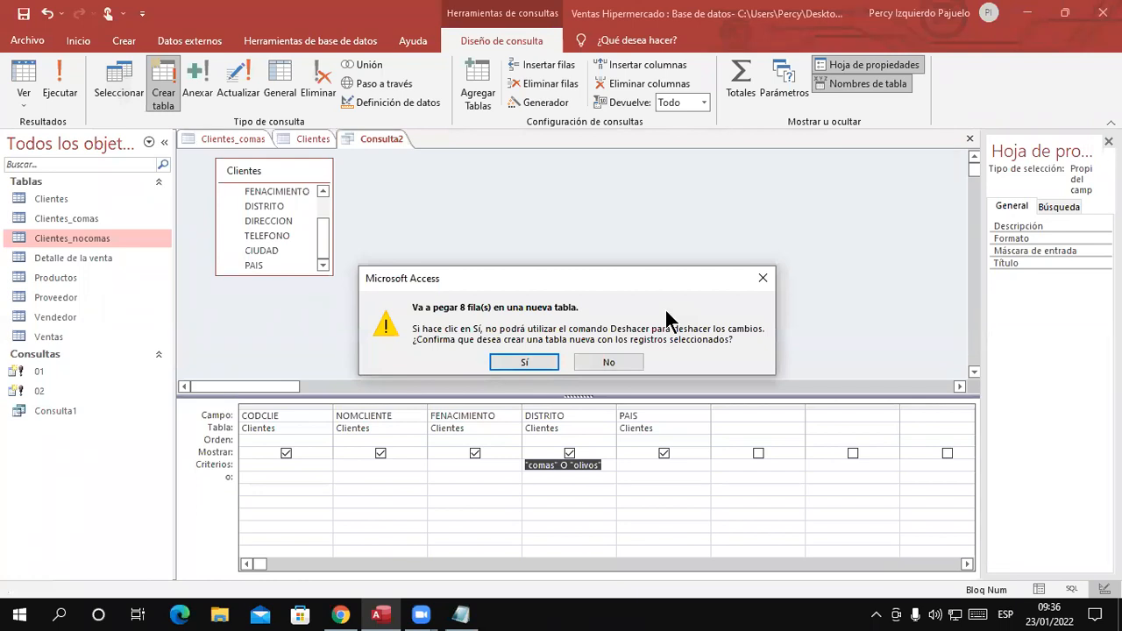
pyautogui.click(522, 361)
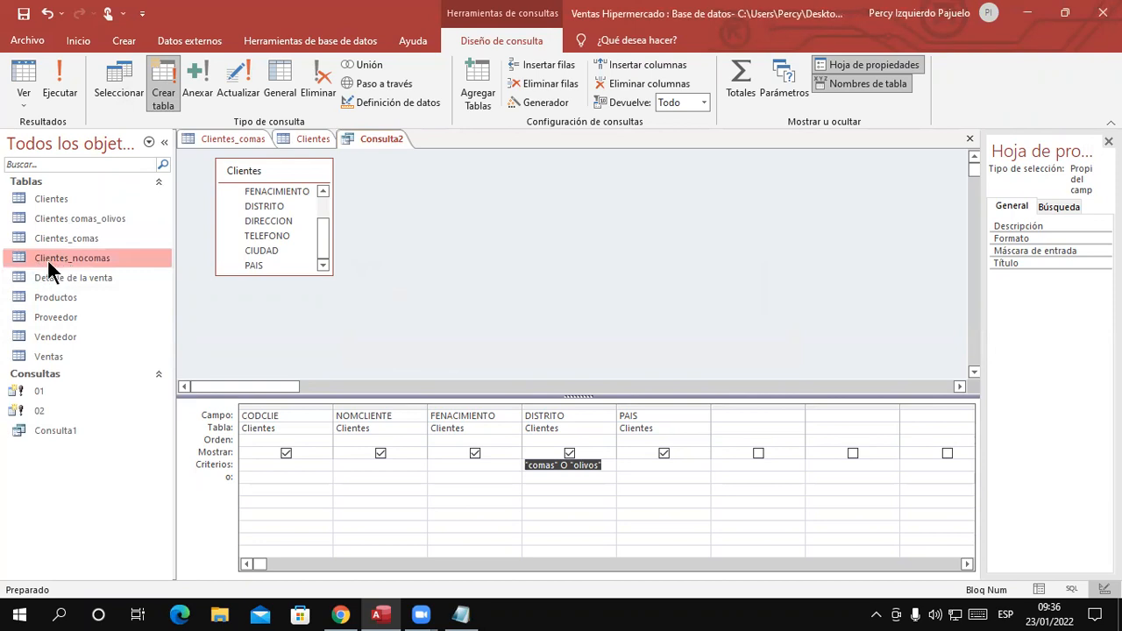
pyautogui.click(99, 219)
pyautogui.doubleClick(99, 219)
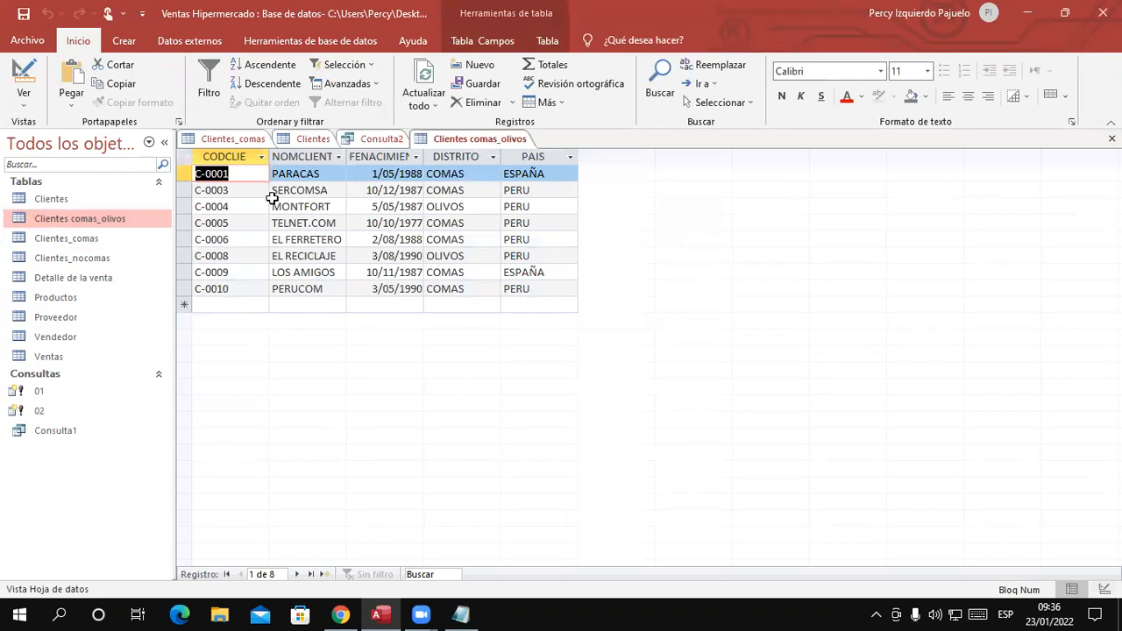
# Close the Clientes comas_olivos table, save the make-table query as 03, and close it.
pyautogui.rightClick(506, 142)
pyautogui.click(535, 171)
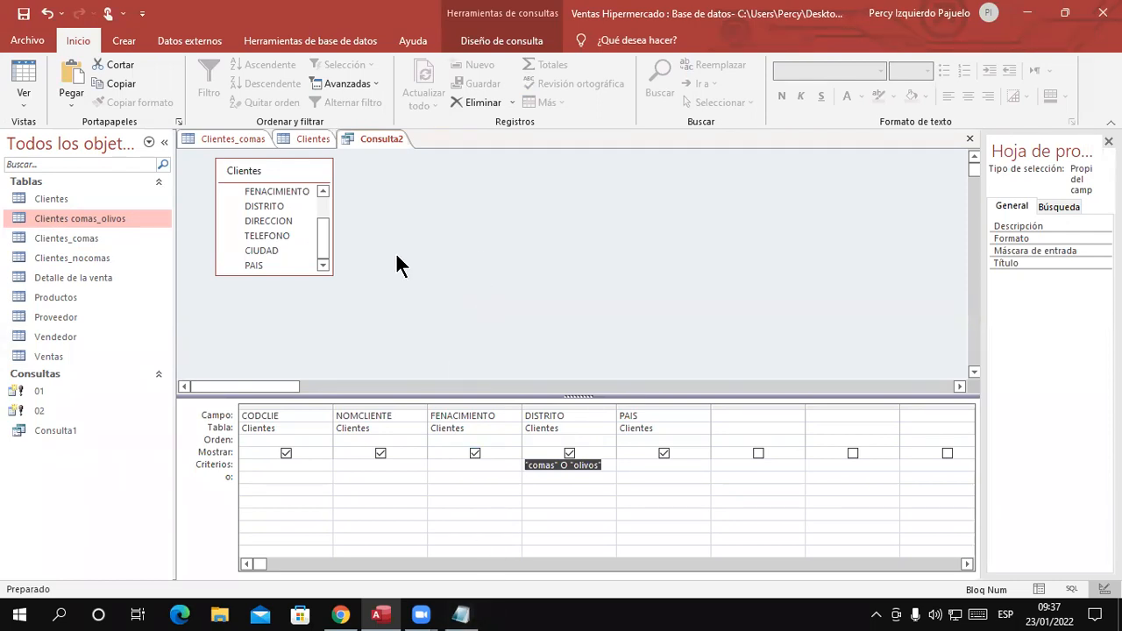
pyautogui.click(24, 13)
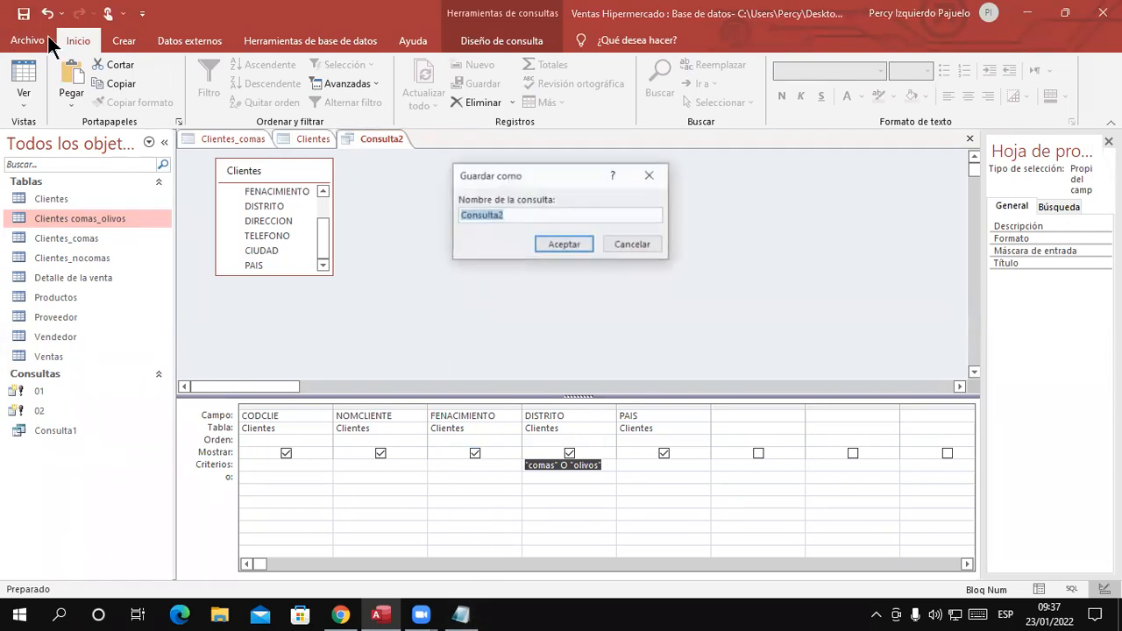
pyautogui.write('03')
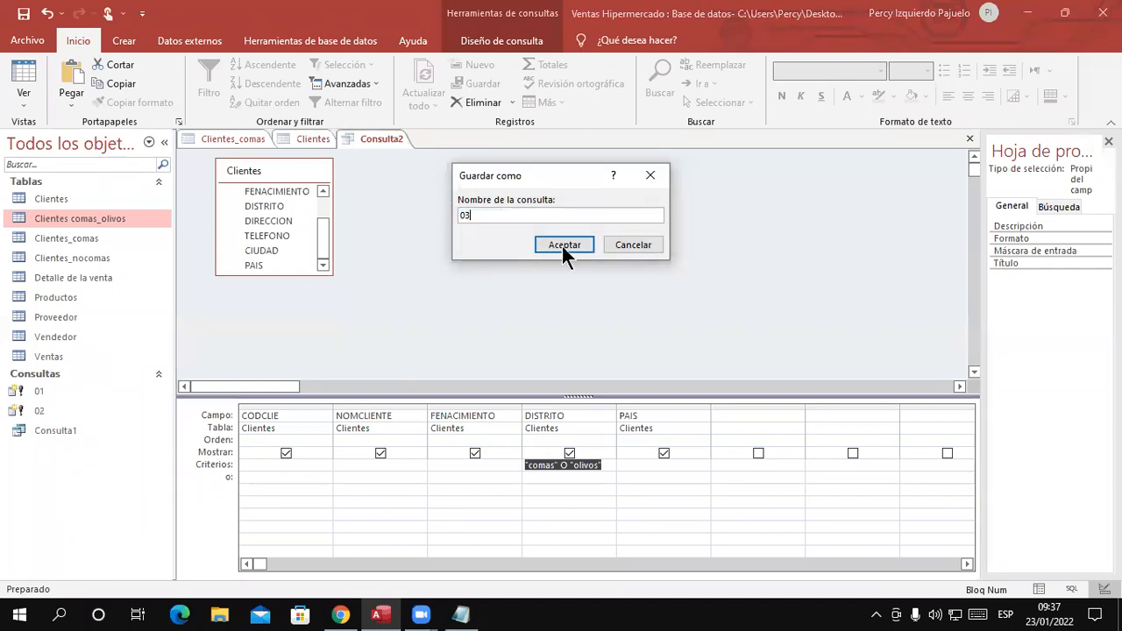
pyautogui.click(565, 245)
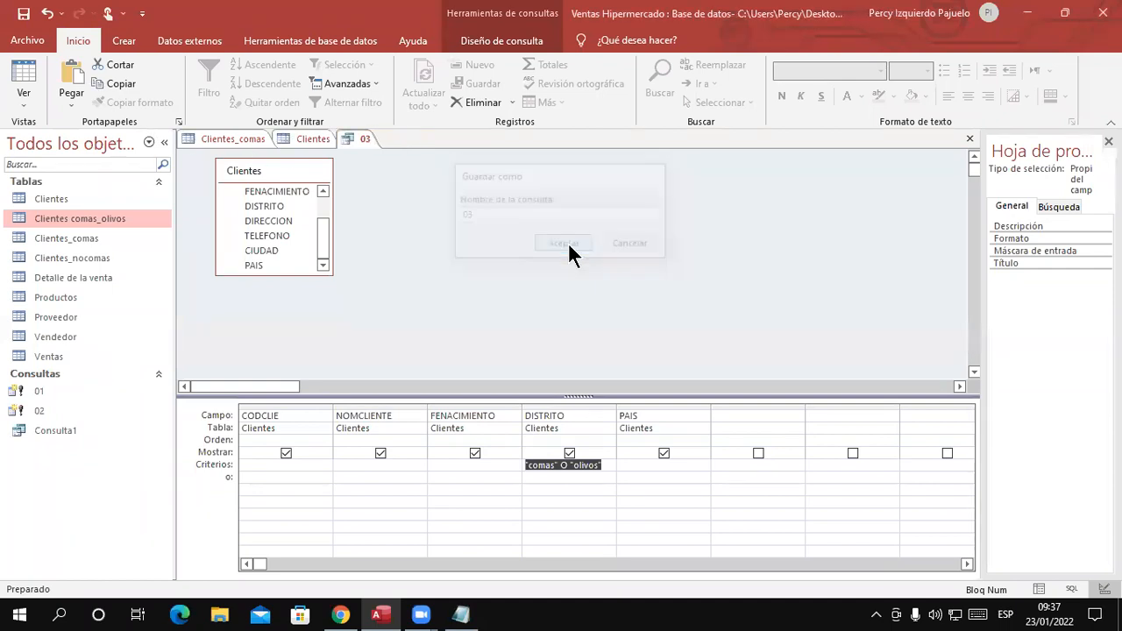
pyautogui.rightClick(366, 139)
pyautogui.click(411, 166)
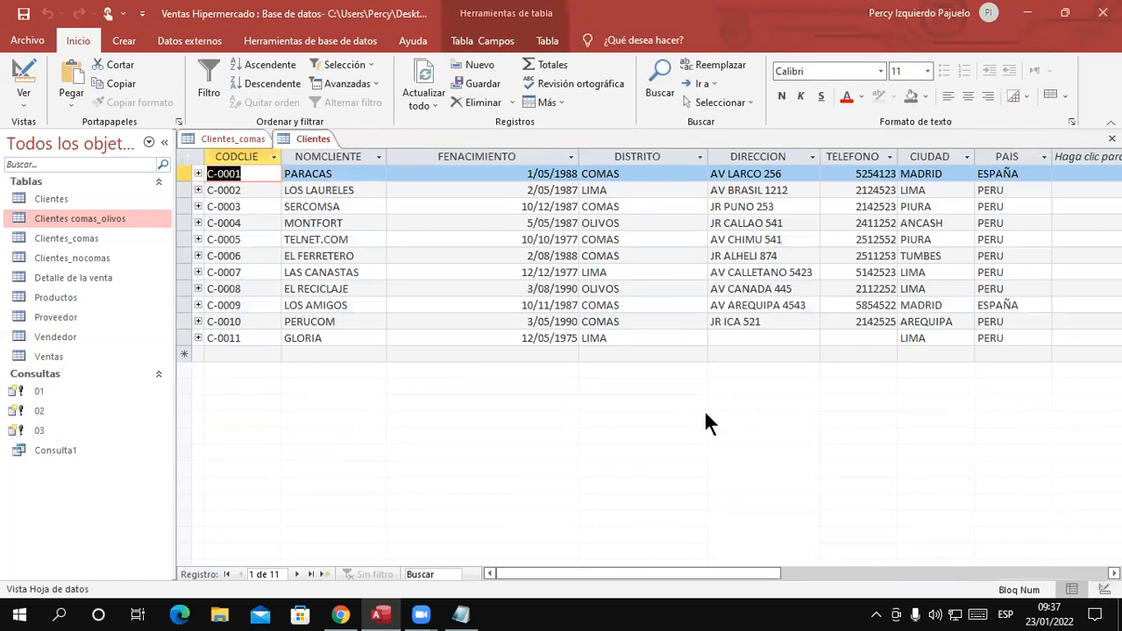
# Add exercise 4 in Notepad: "Crear una conulta que permita crear una tabla de los cleintes que su nombre inicia con la letra "L"".
pyautogui.moveTo(469, 607)
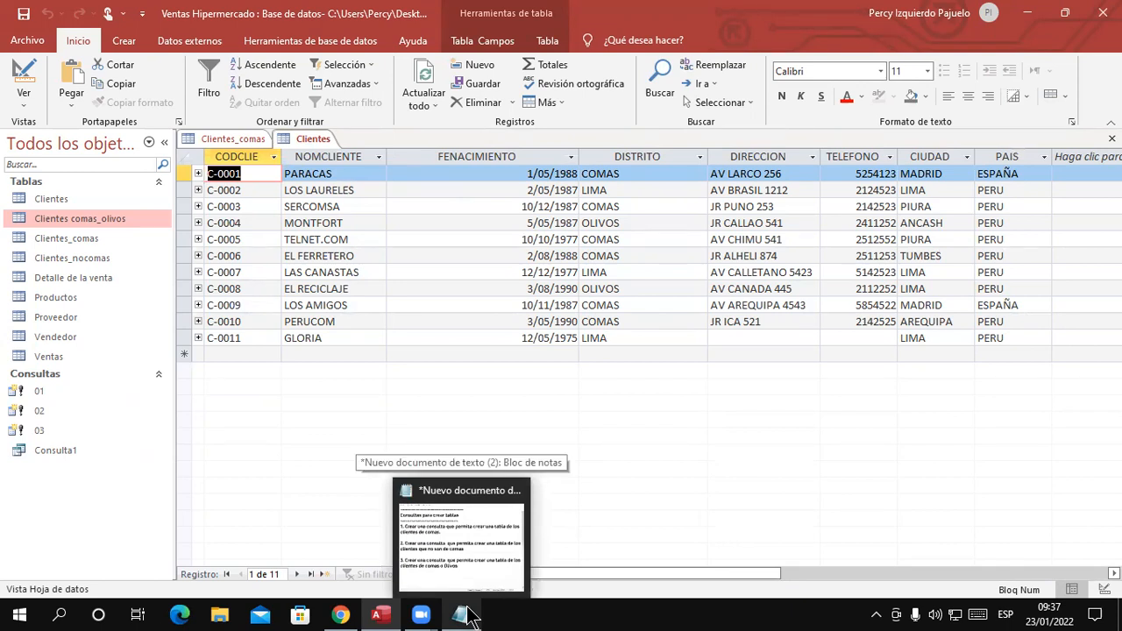
pyautogui.click(470, 607)
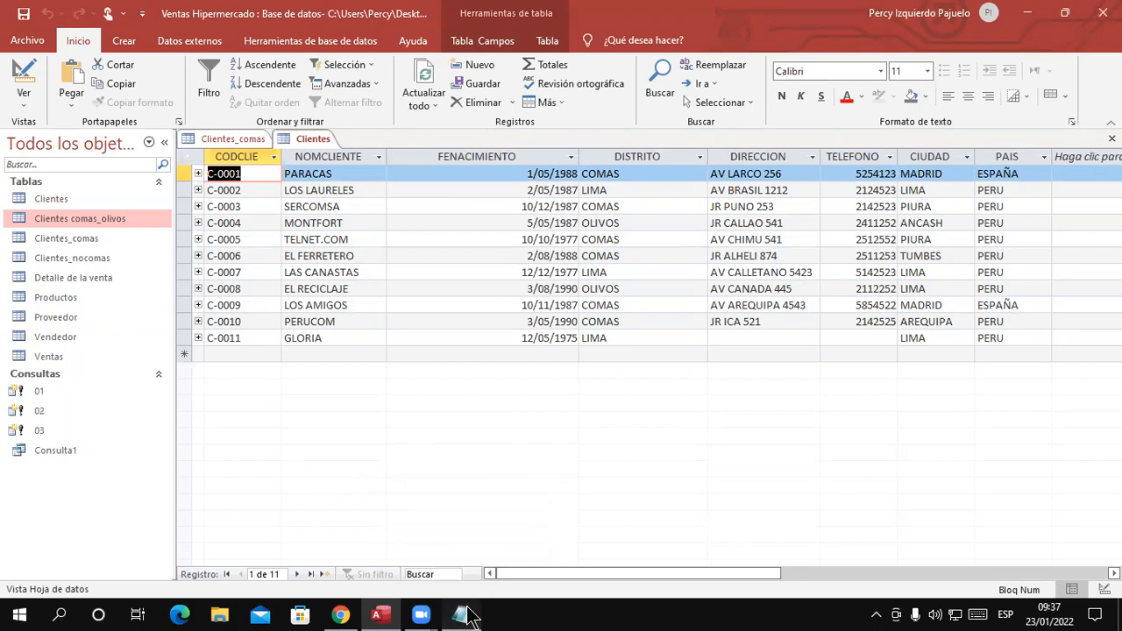
pyautogui.write('4. C')
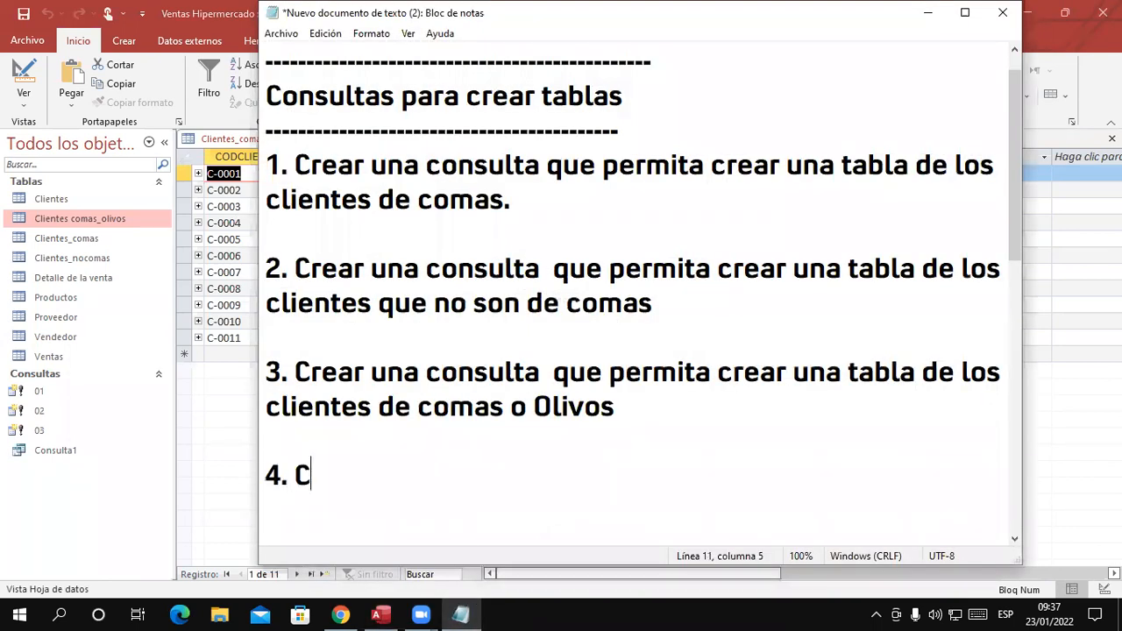
pyautogui.write('rear una ')
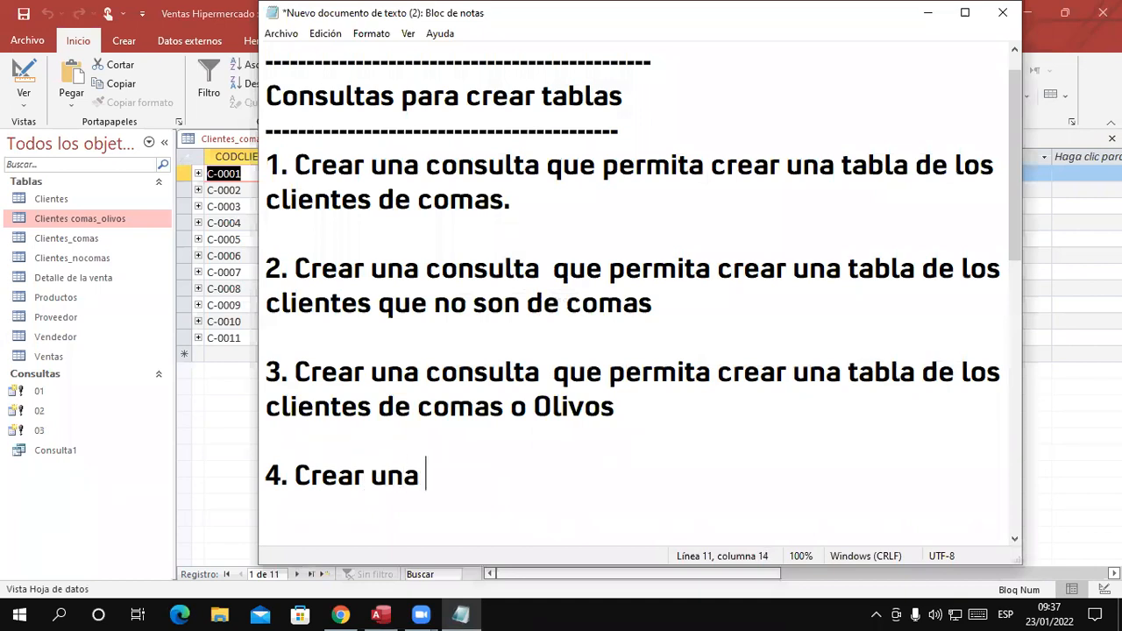
pyautogui.write('conulta ')
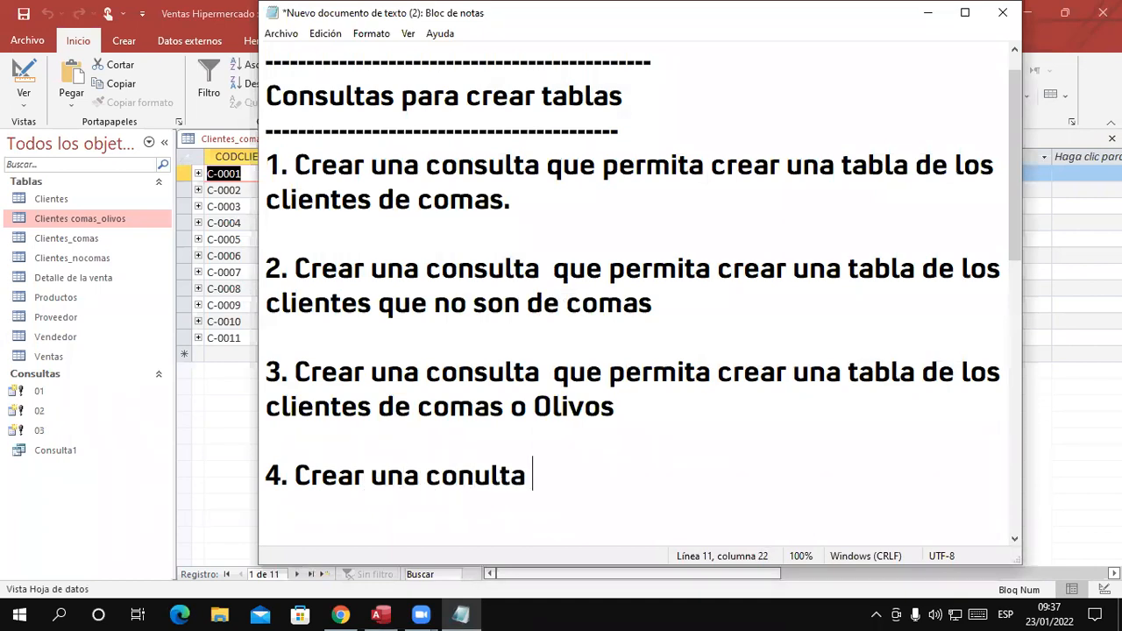
pyautogui.write('que per')
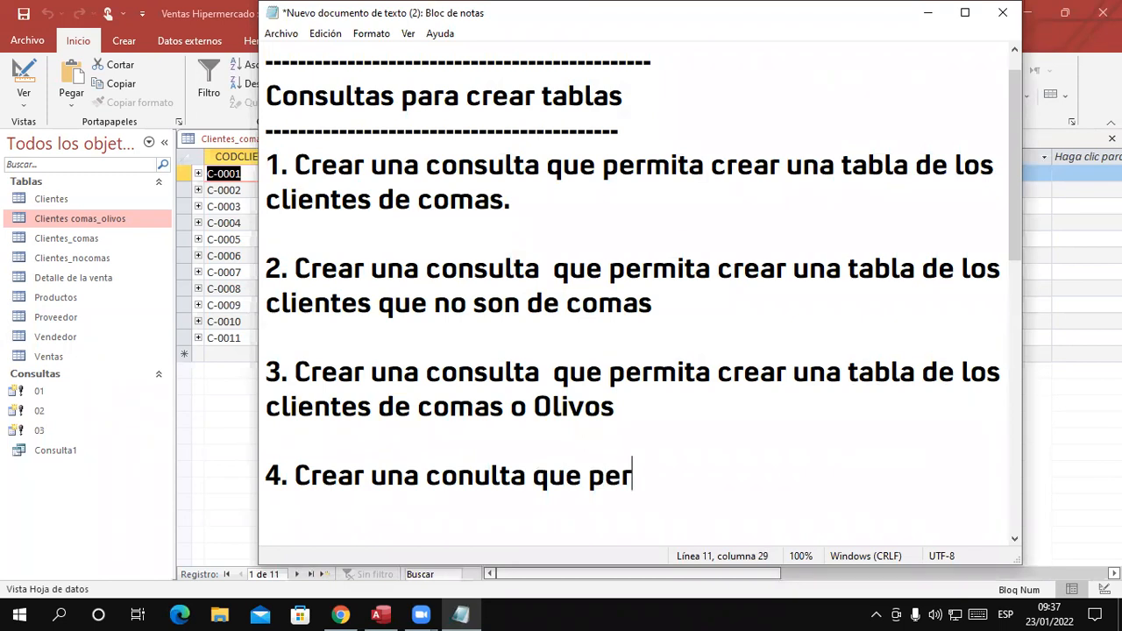
pyautogui.write('mita crear una tab')
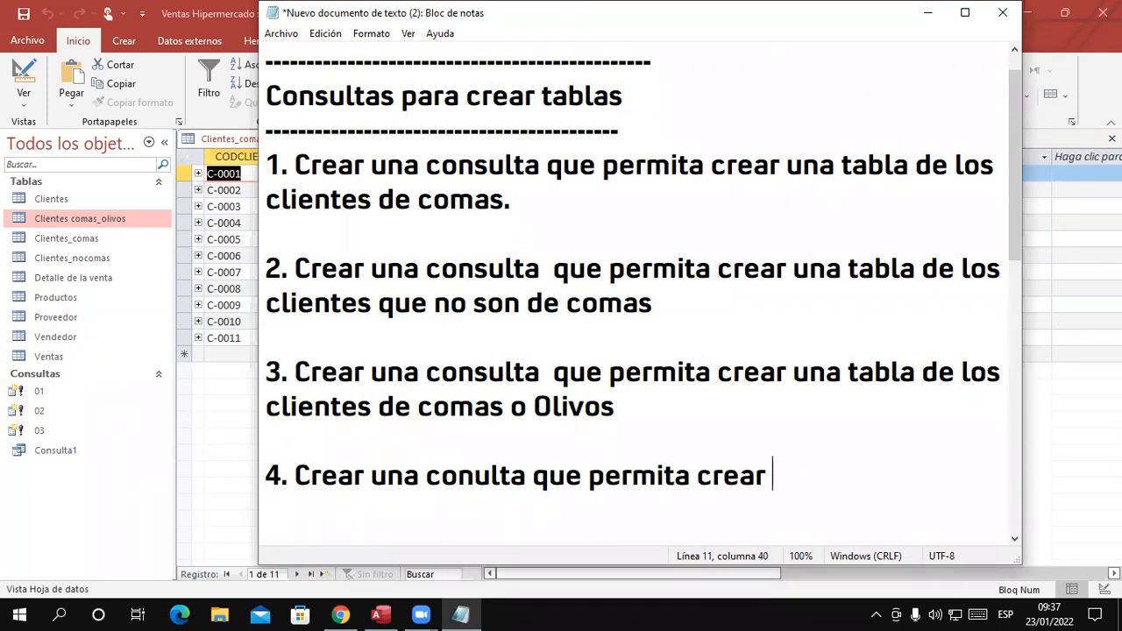
pyautogui.write('la ')
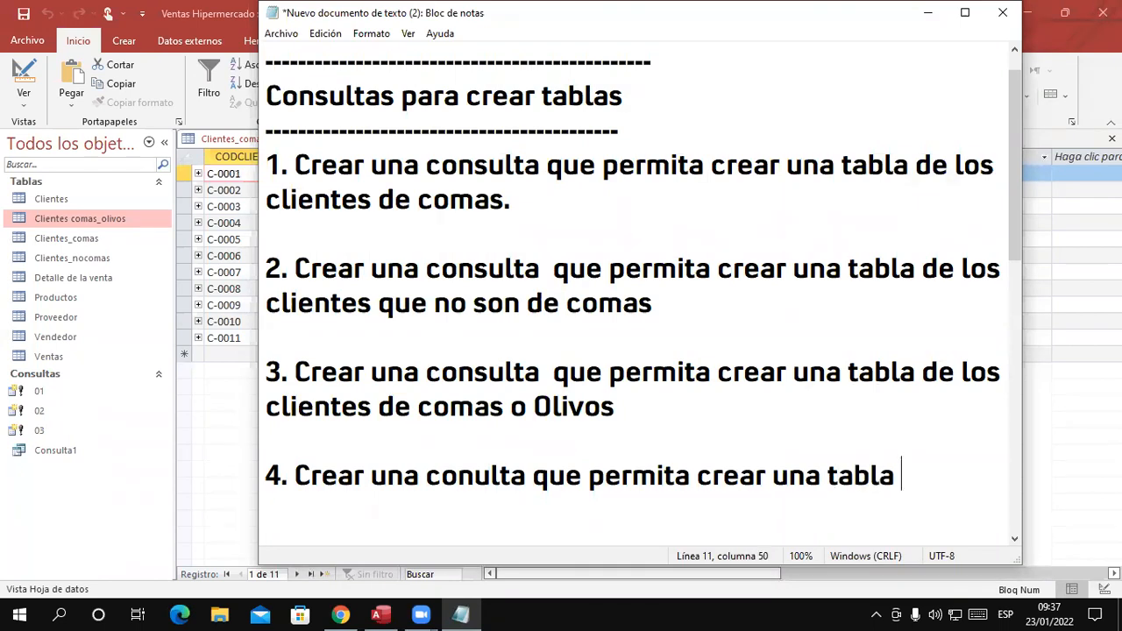
pyautogui.write('de los cleintes ')
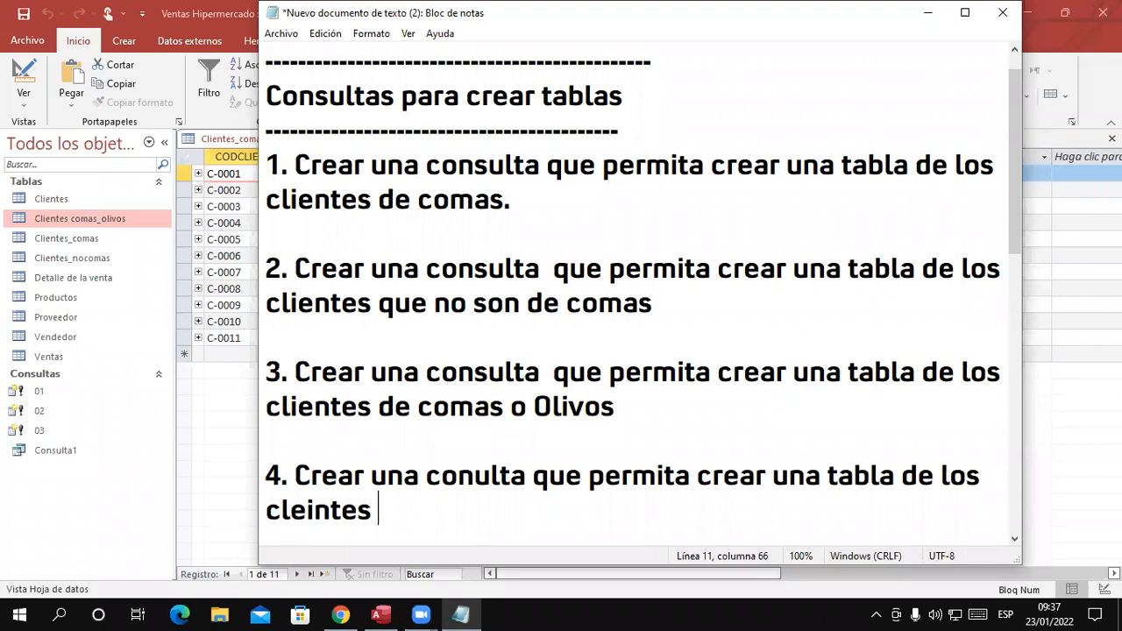
pyautogui.write('que su nomb')
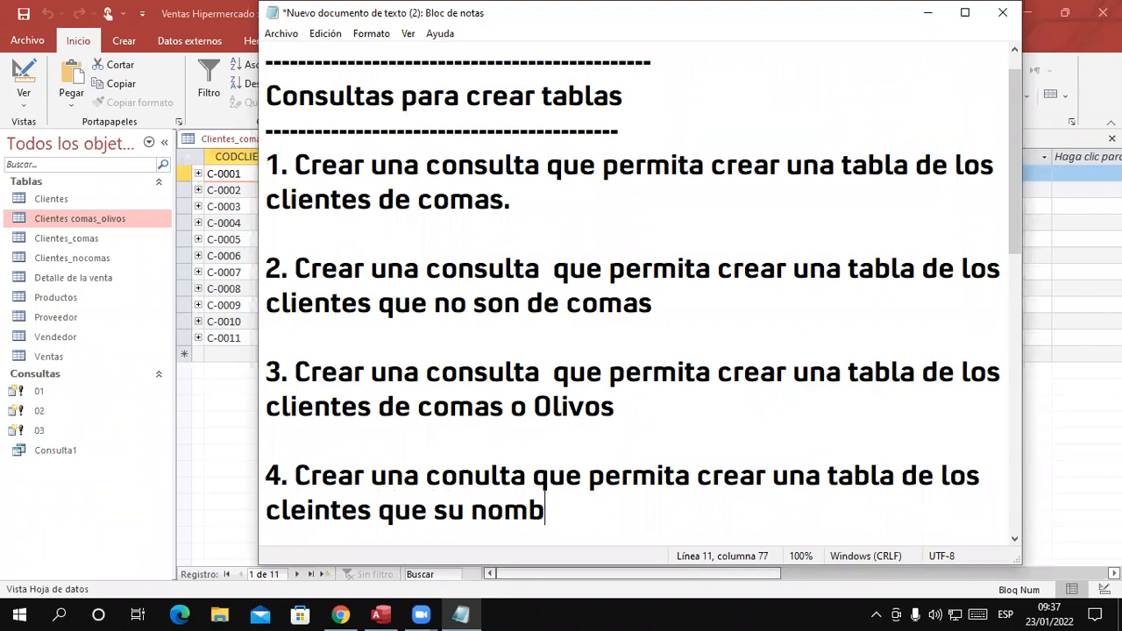
pyautogui.write('re in')
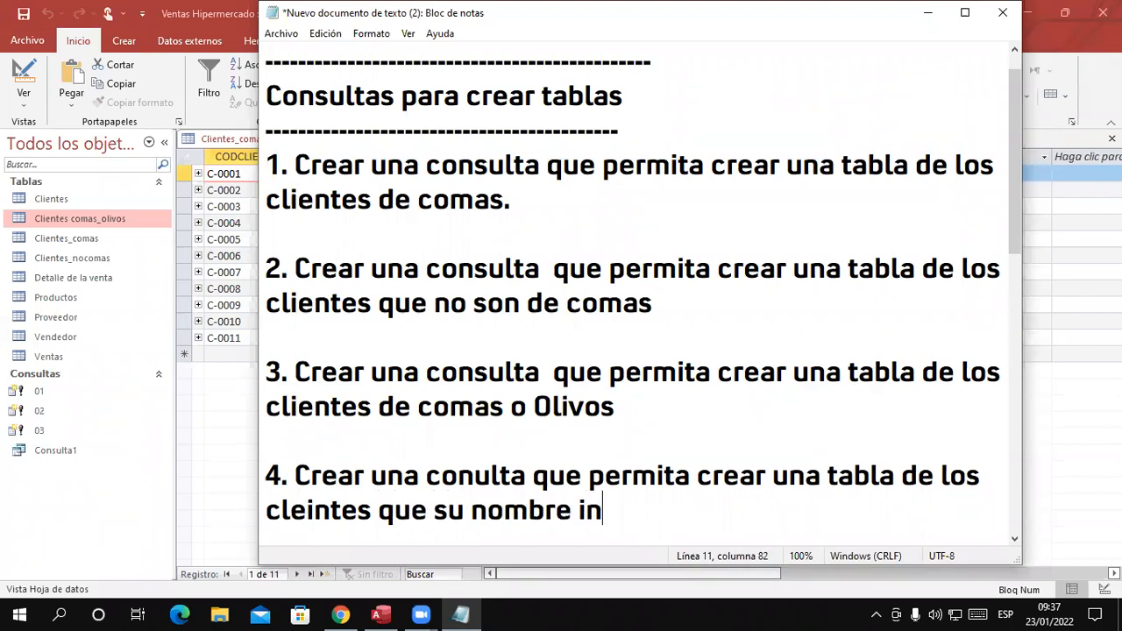
pyautogui.write('icia con ')
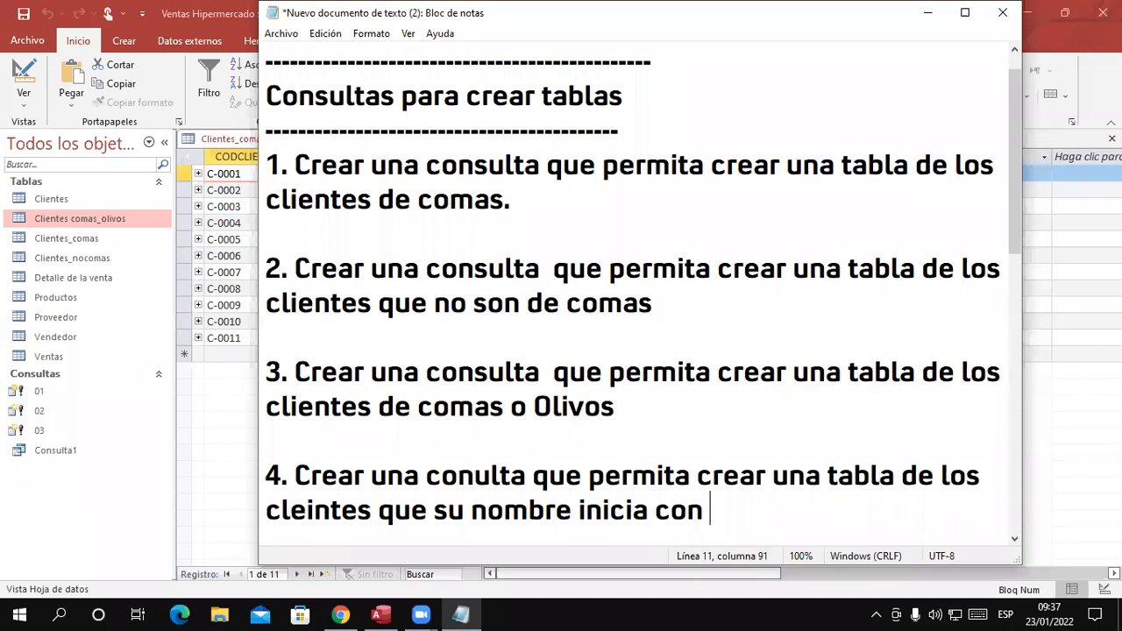
pyautogui.write('la letra ')
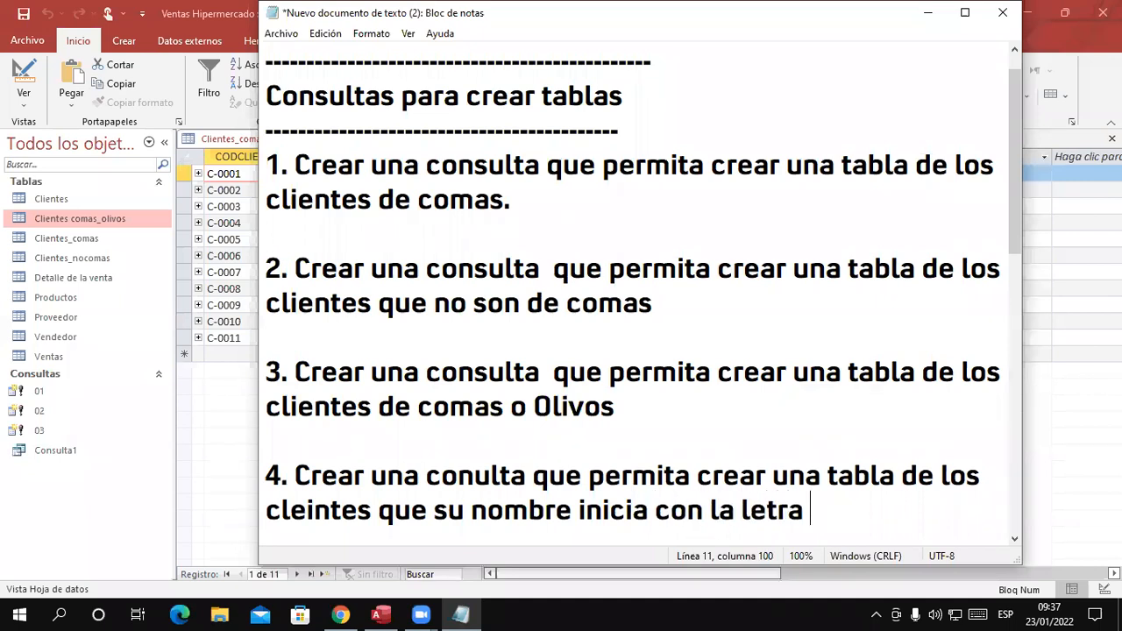
pyautogui.write('"L"')
# Correct the misspelled word "cleintes" to "clientes" in exercise 4.
pyautogui.click(317, 515)
pyautogui.click(293, 516)
pyautogui.press('Delete')
pyautogui.click(302, 519)
pyautogui.write('e')
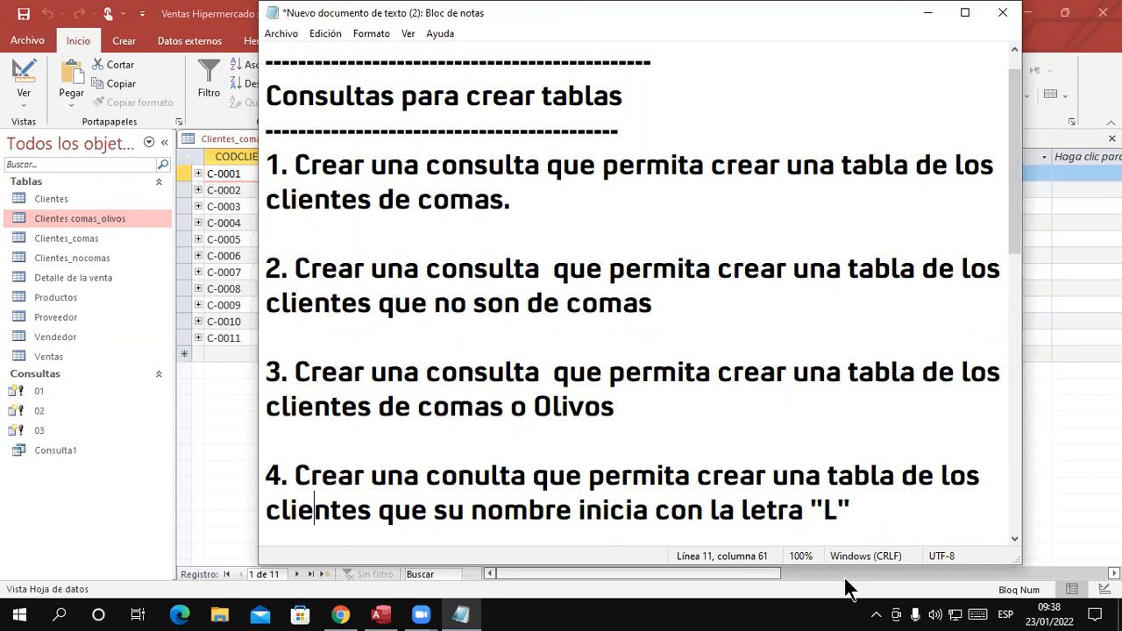
# Highlight exercise 4 and the heading "Consultas para crear tablas" for review, and return to Access.
pyautogui.moveTo(873, 521); pyautogui.dragTo(257, 474)
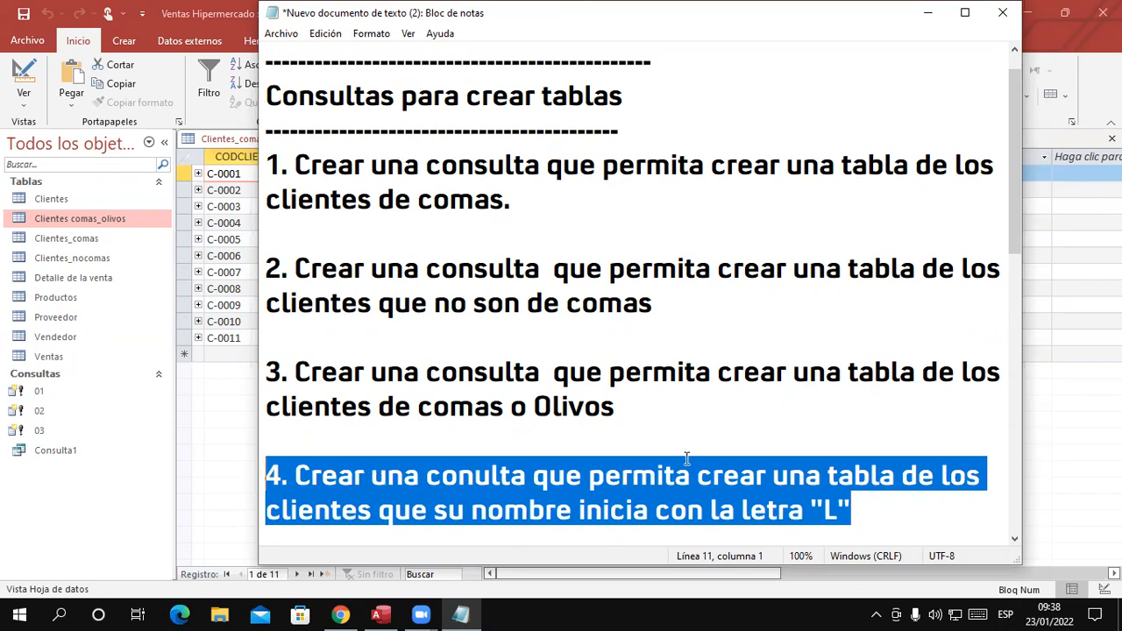
pyautogui.moveTo(271, 88); pyautogui.dragTo(693, 122)
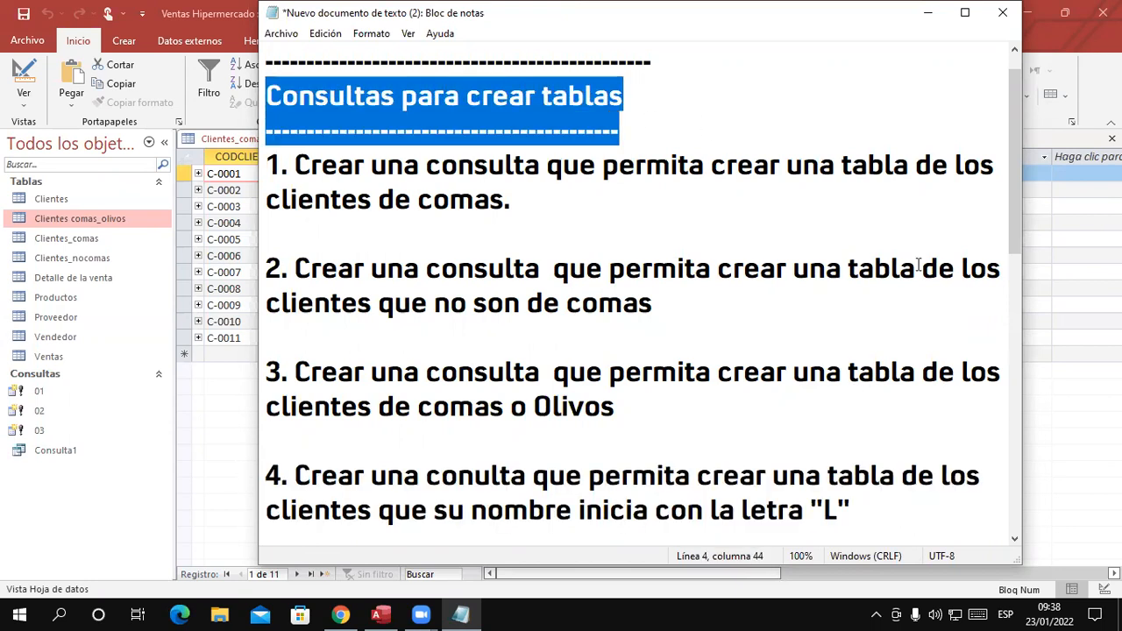
pyautogui.click(928, 13)
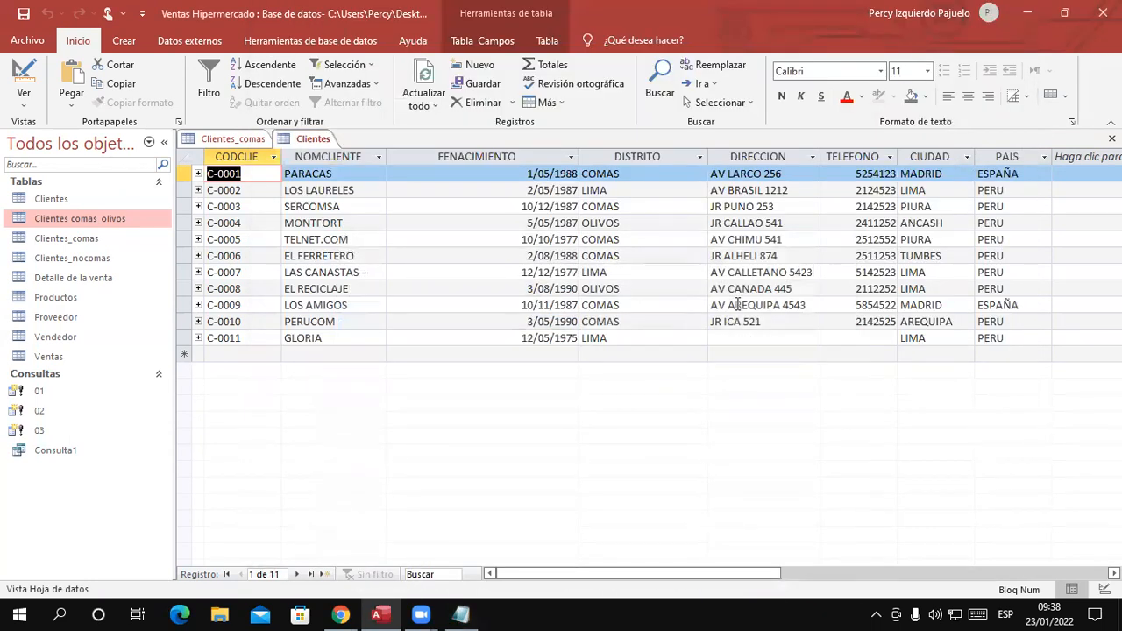
# Create a new query in Design view based on the Clientes table and close the table chooser.
pyautogui.click(127, 40)
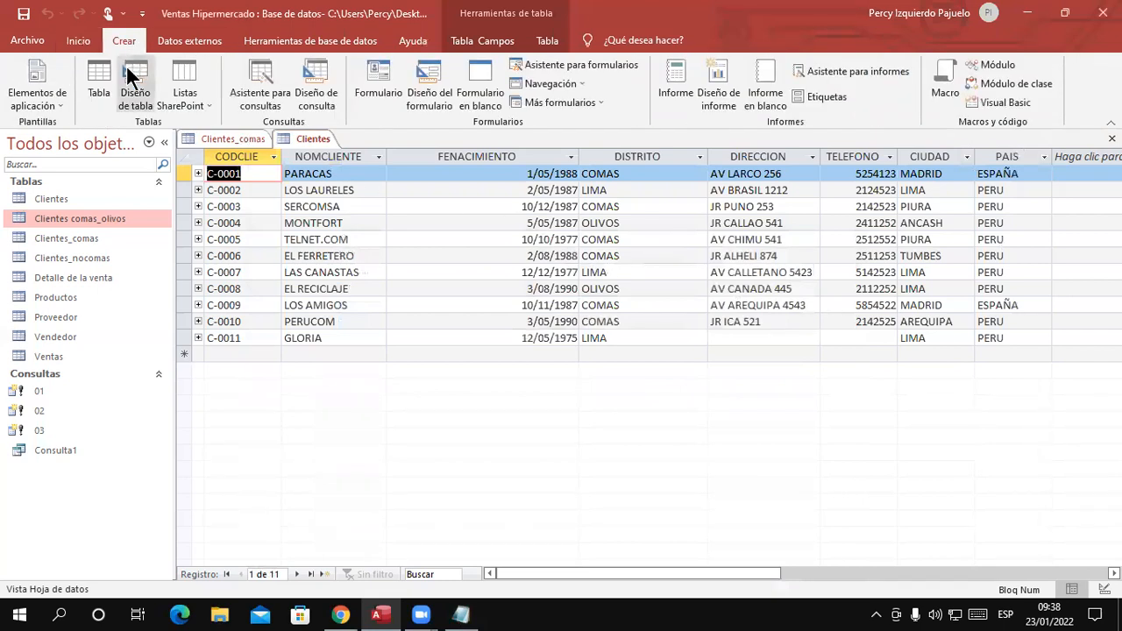
pyautogui.click(323, 101)
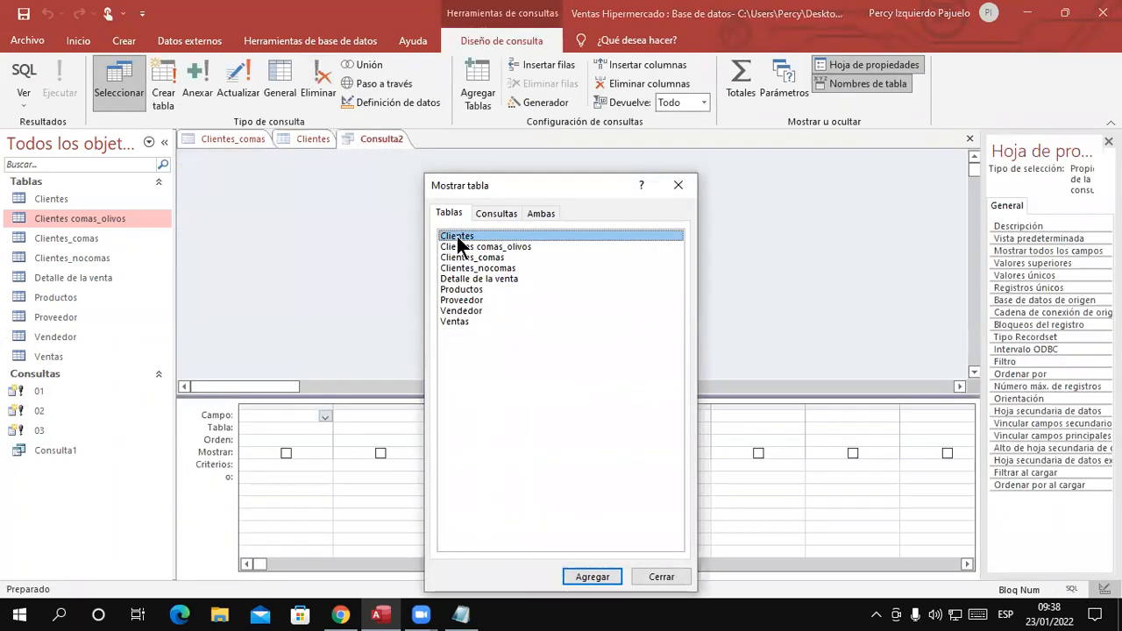
pyautogui.doubleClick(458, 238)
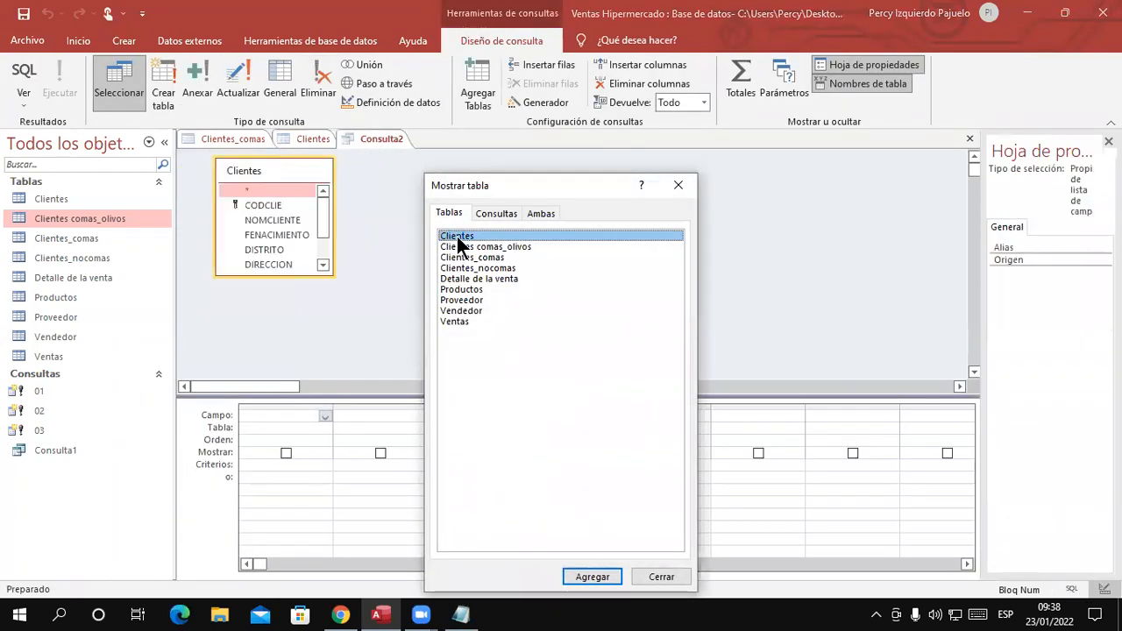
pyautogui.click(675, 186)
# Add the fields CODCLIE, NOMCLIENTE, FENACIMIENTO, DISTRITO and DIRECCION from Clientes to the query grid.
pyautogui.click(273, 207)
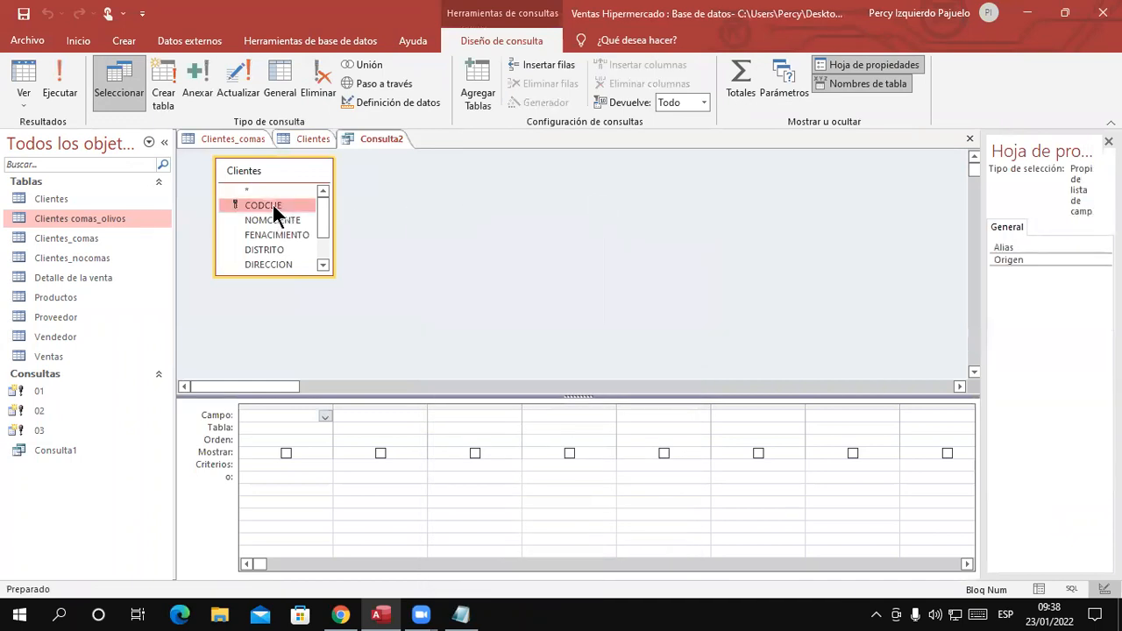
pyautogui.doubleClick(273, 206)
pyautogui.click(275, 219)
pyautogui.click(281, 234)
pyautogui.click(276, 250)
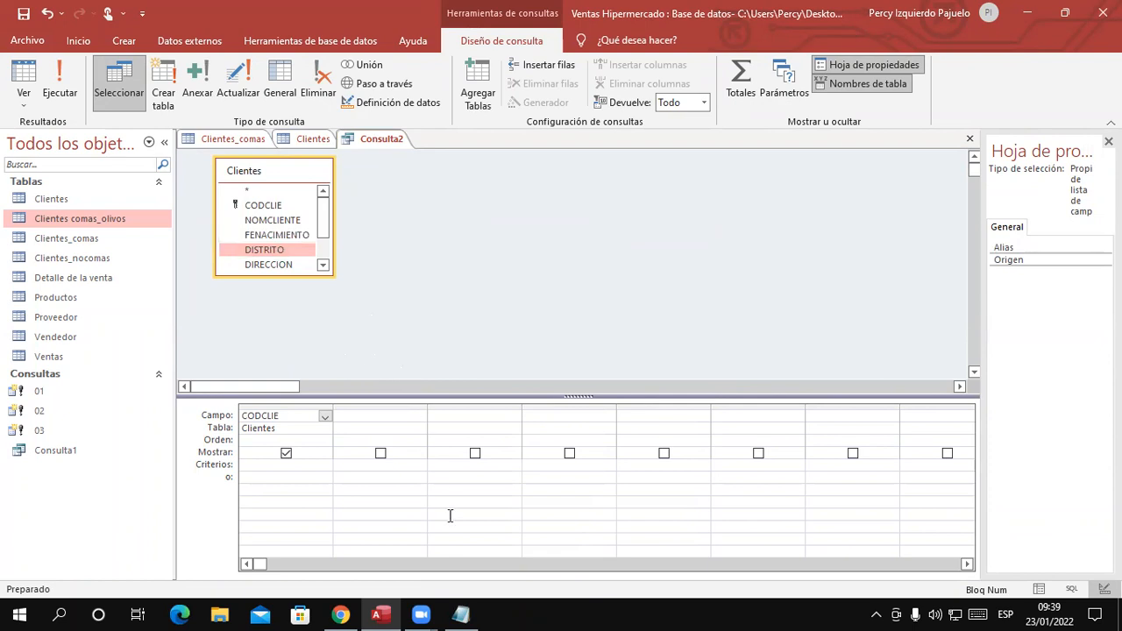
pyautogui.click(272, 221)
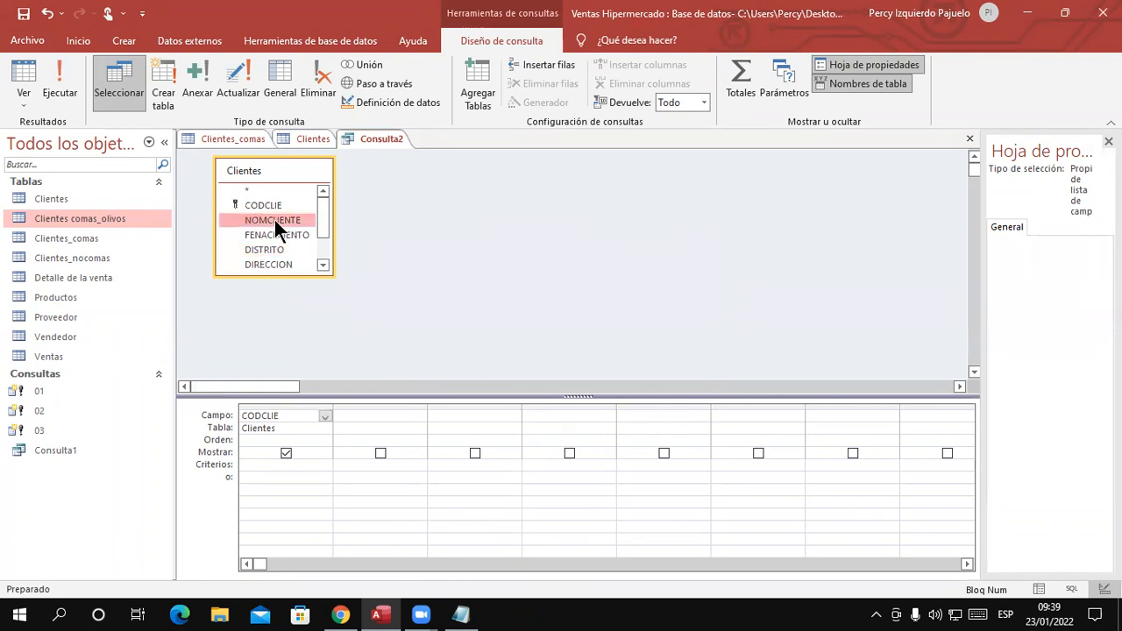
pyautogui.doubleClick(274, 220)
pyautogui.click(280, 235)
pyautogui.doubleClick(281, 235)
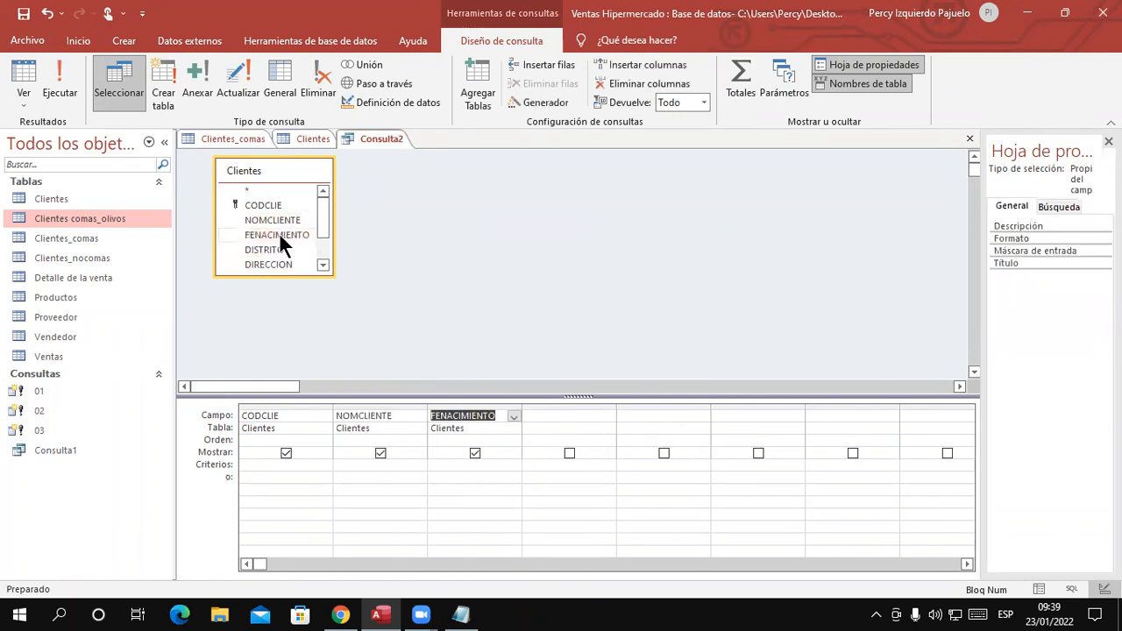
pyautogui.doubleClick(270, 249)
pyautogui.doubleClick(272, 263)
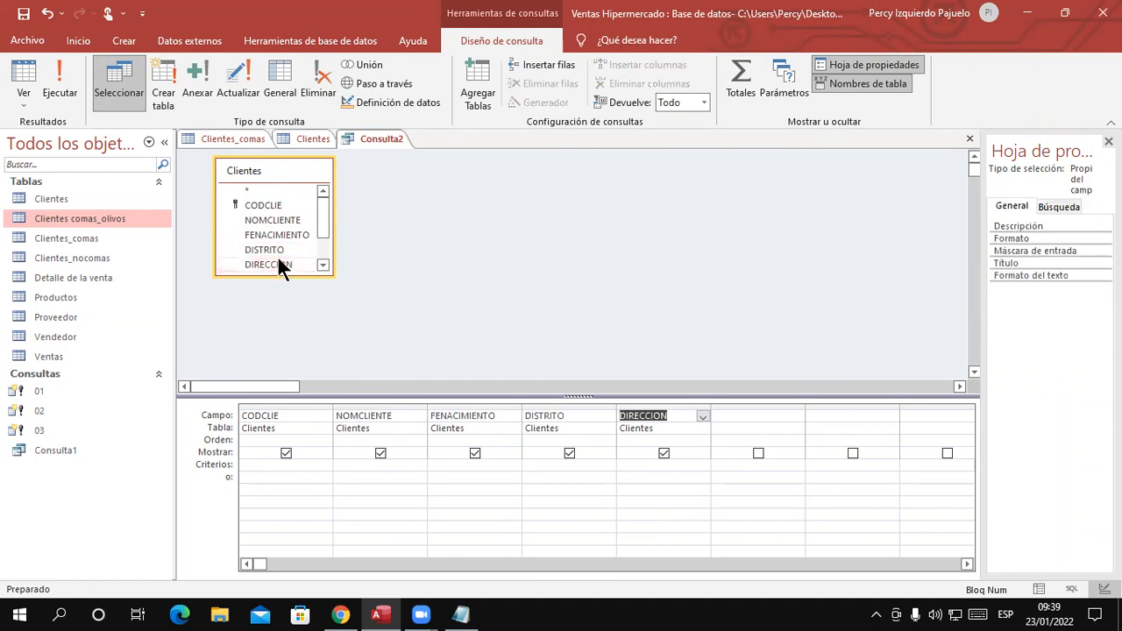
# Add DIRECCION a second time, plus TELEFONO and CIUDAD, from Clientes to the query grid.
pyautogui.moveTo(325, 218); pyautogui.dragTo(326, 239)
pyautogui.doubleClick(283, 221)
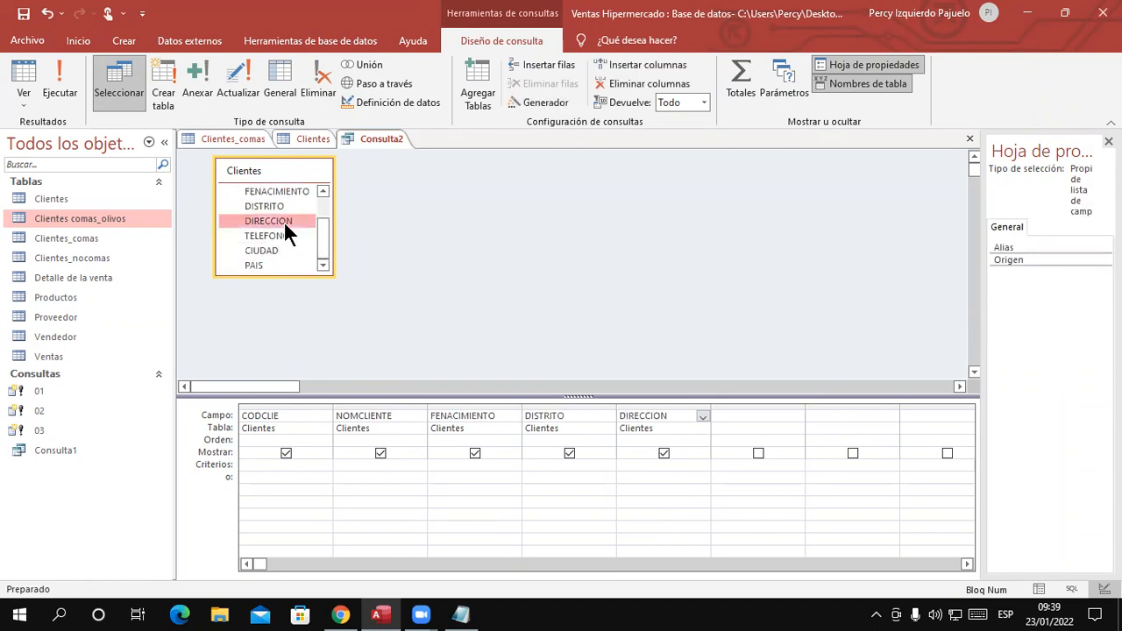
pyautogui.doubleClick(274, 235)
pyautogui.doubleClick(270, 249)
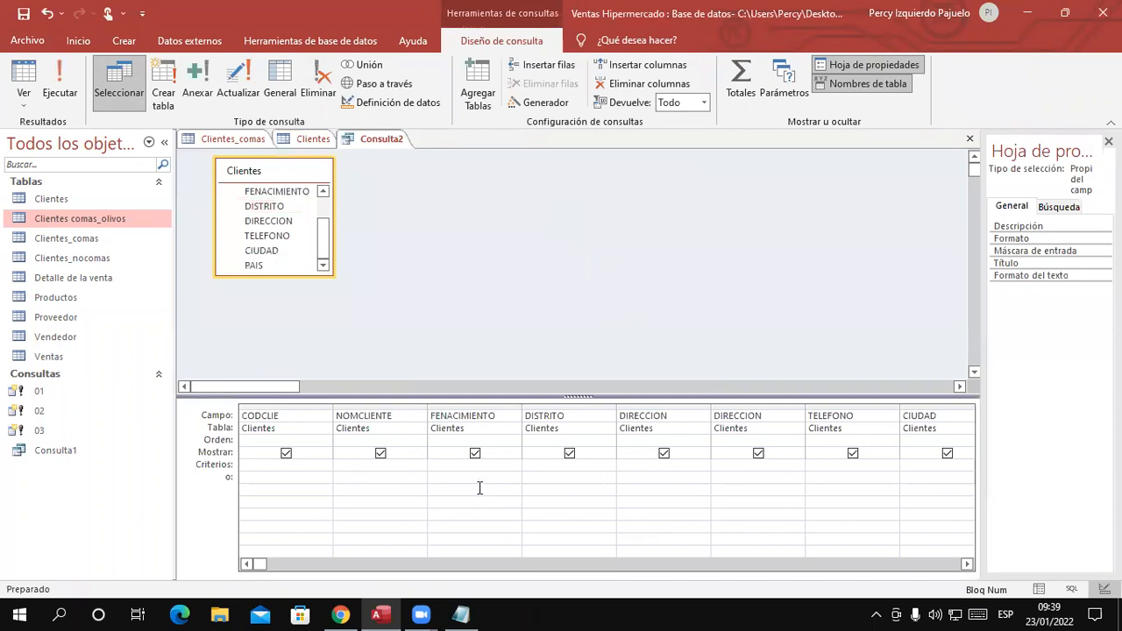
# Select the NOMCLIENTE criteria cell, switch to Notepad, and highlight the condition "nombre inicia con la letra "L"" in exercise 4.
pyautogui.click(395, 466)
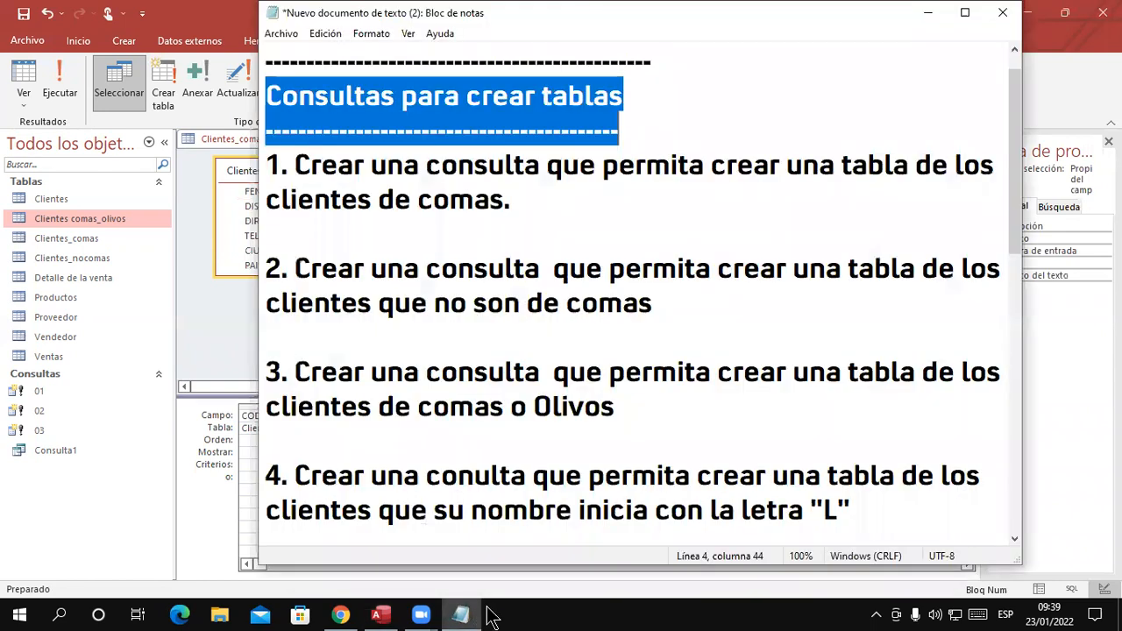
pyautogui.click(460, 615)
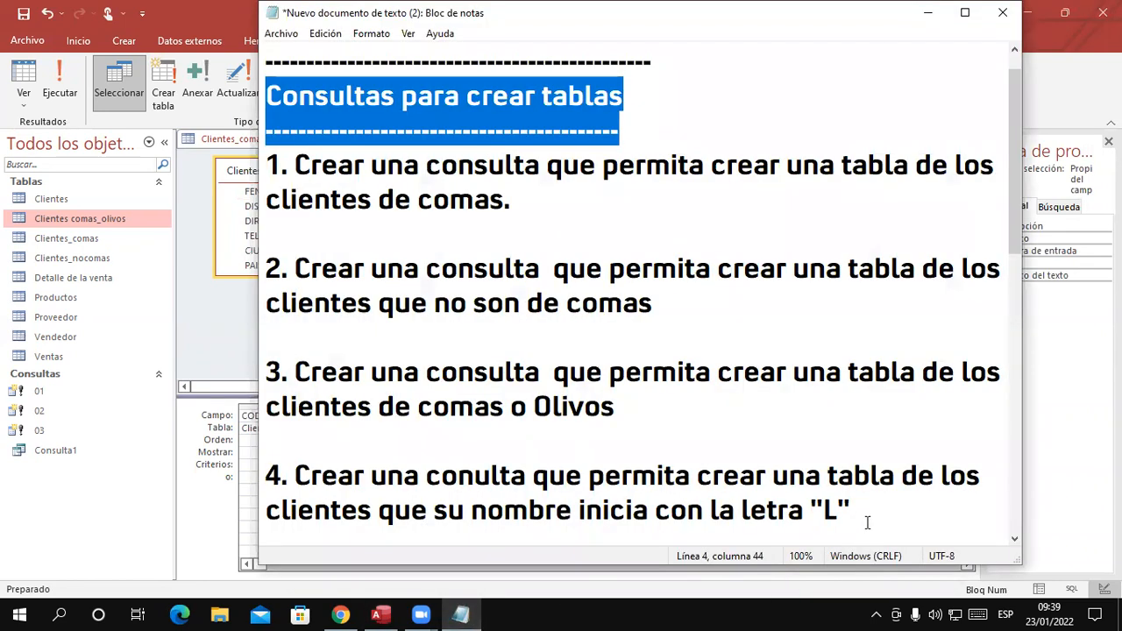
pyautogui.moveTo(867, 515); pyautogui.dragTo(472, 518)
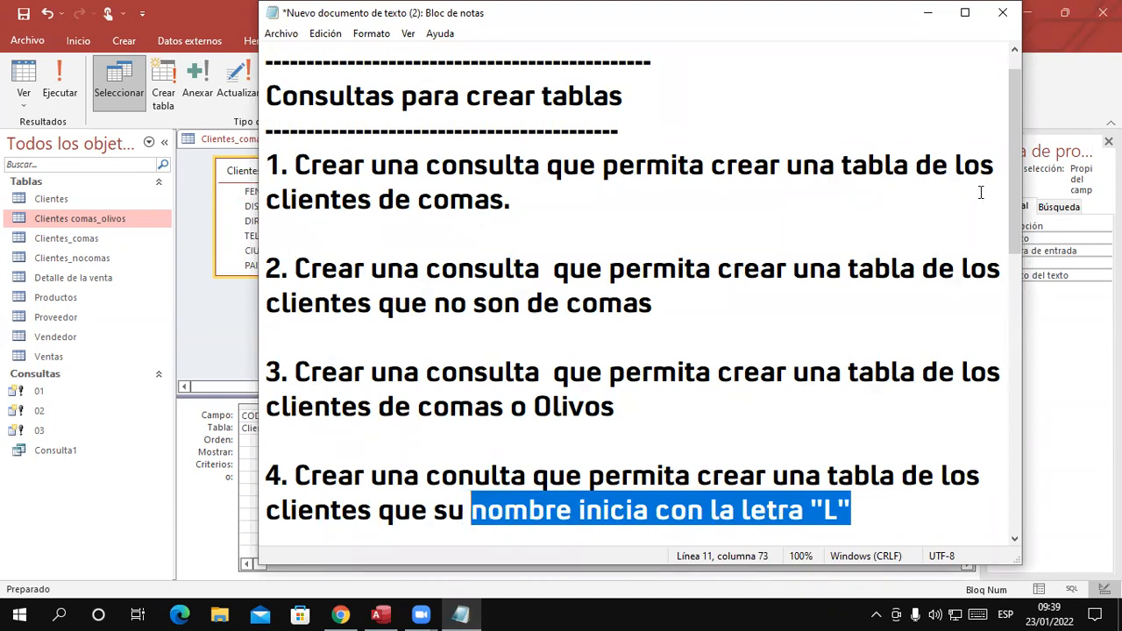
pyautogui.click(658, 36)
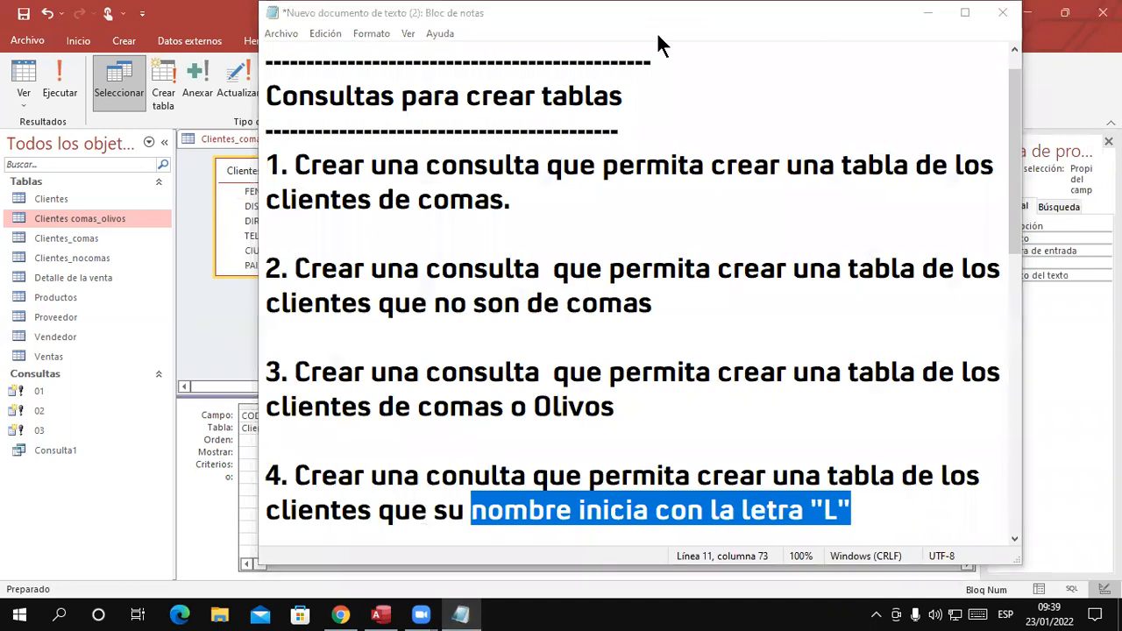
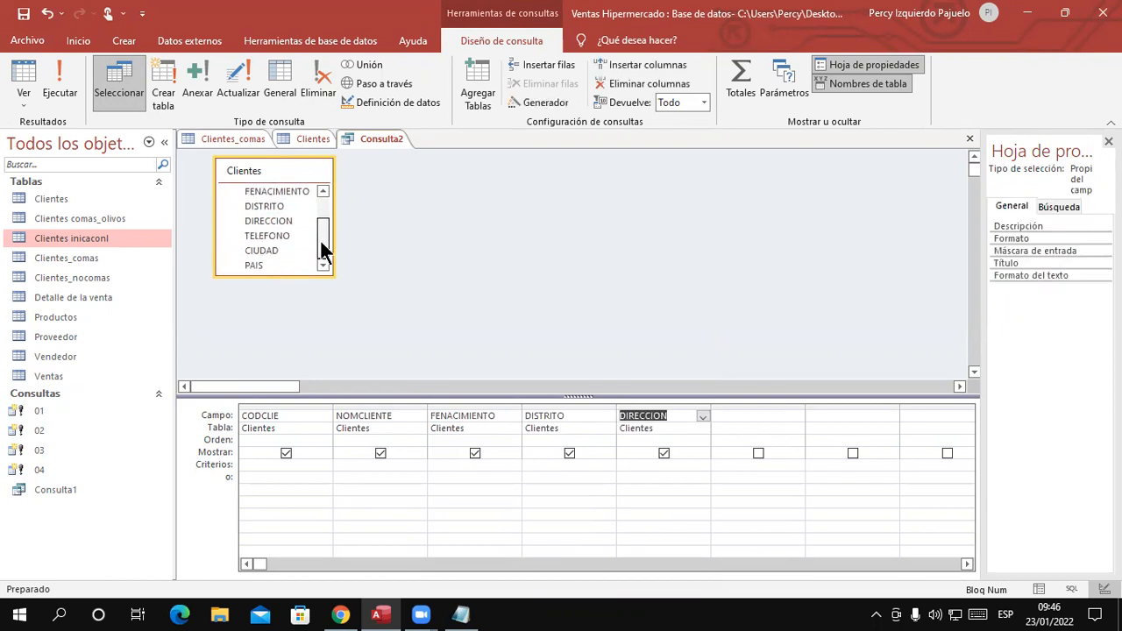
# Add TELEFONO, CIUDAD and PAIS from Clientes to the query grid and widen the FENACIMIENTO column.
pyautogui.doubleClick(279, 237)
pyautogui.doubleClick(266, 251)
pyautogui.click(260, 265)
pyautogui.doubleClick(259, 265)
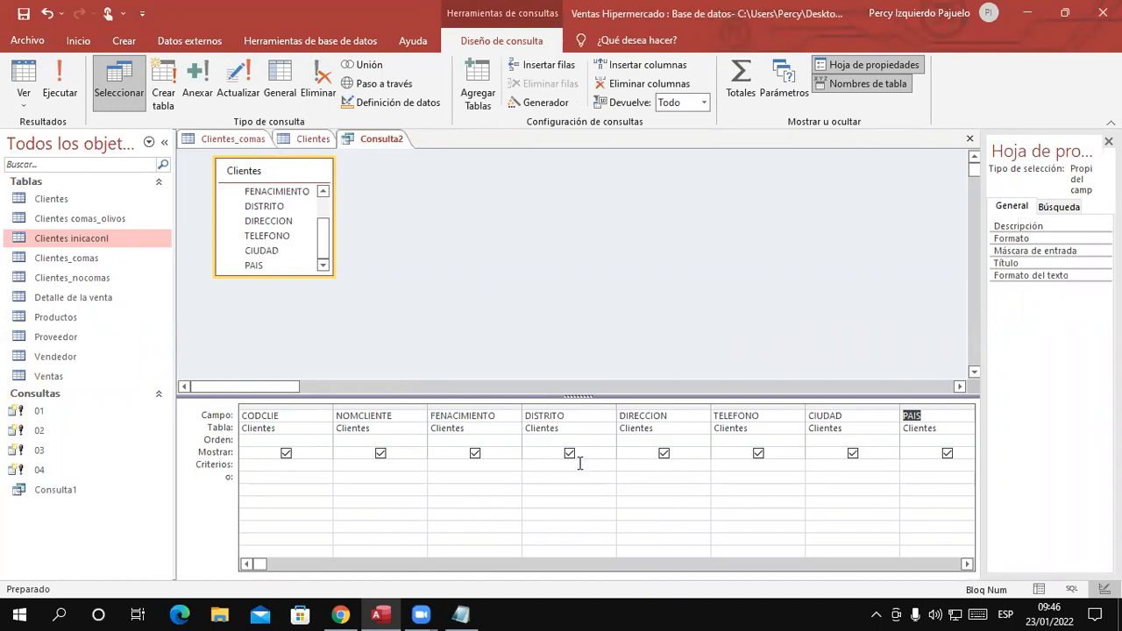
pyautogui.moveTo(520, 405); pyautogui.dragTo(604, 401)
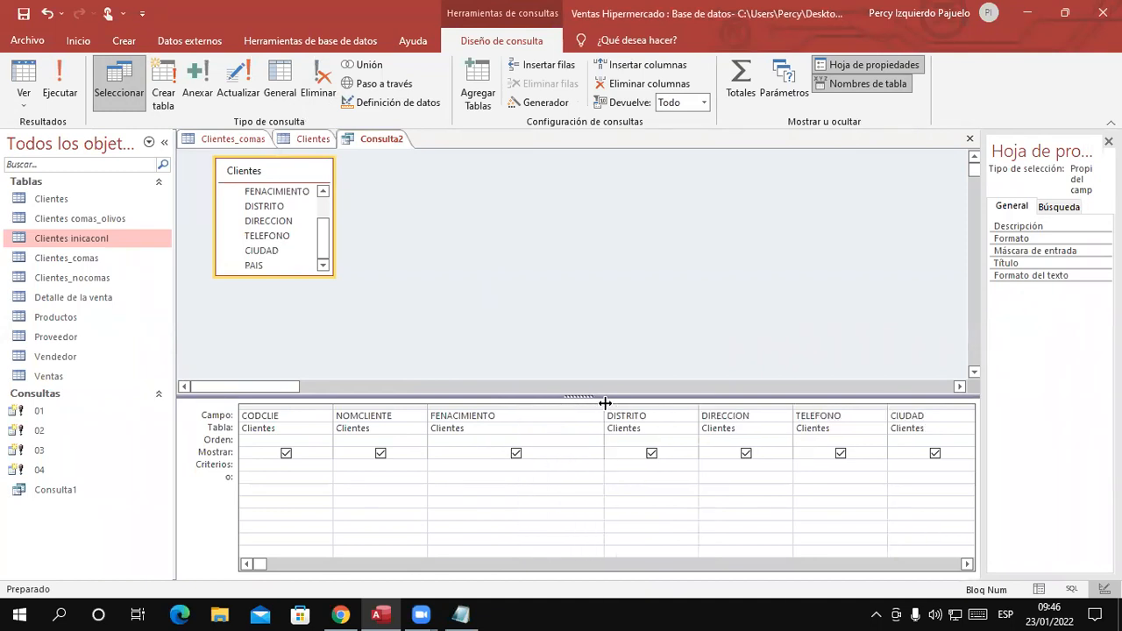
# Try the criterion > 1980 on the FENACIMIENTO field.
pyautogui.click(520, 464)
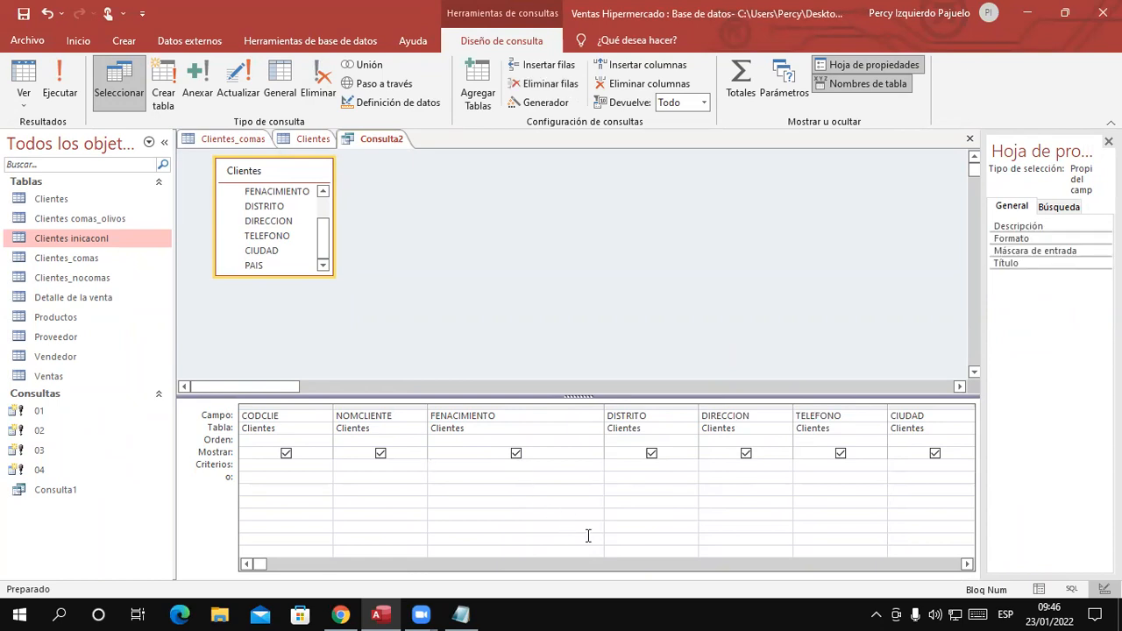
pyautogui.write('> 1980')
pyautogui.press('Tab')
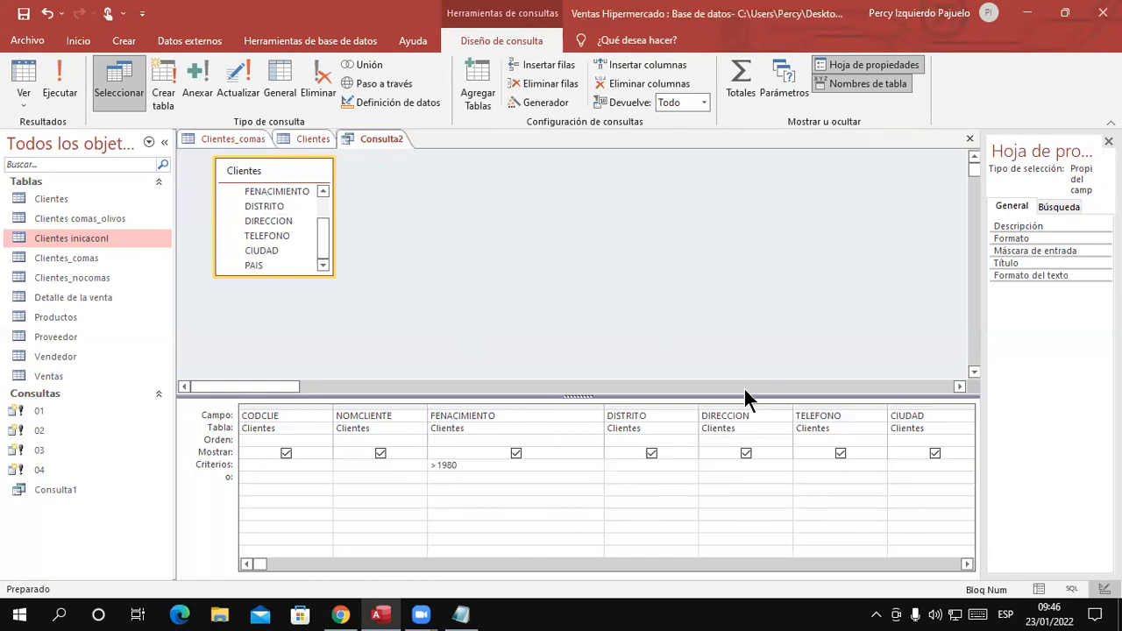
# Run the query and check the FENACIMIENTO years, especially in the GLORIA, LAS CANASTAS and TELNET.COM rows.
pyautogui.click(69, 77)
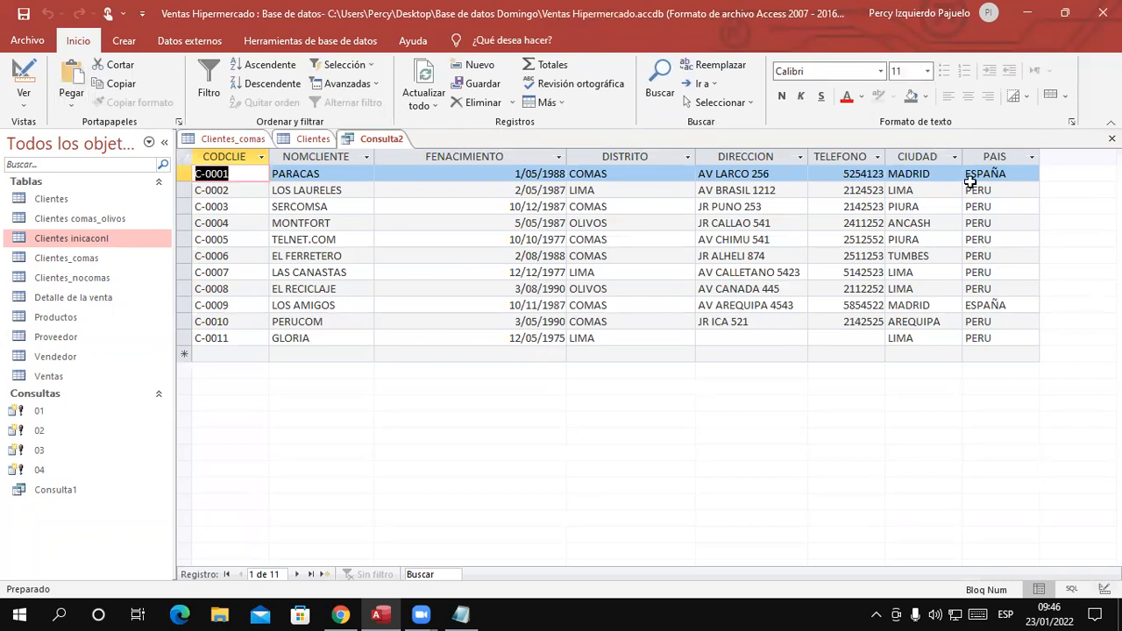
pyautogui.click(549, 154)
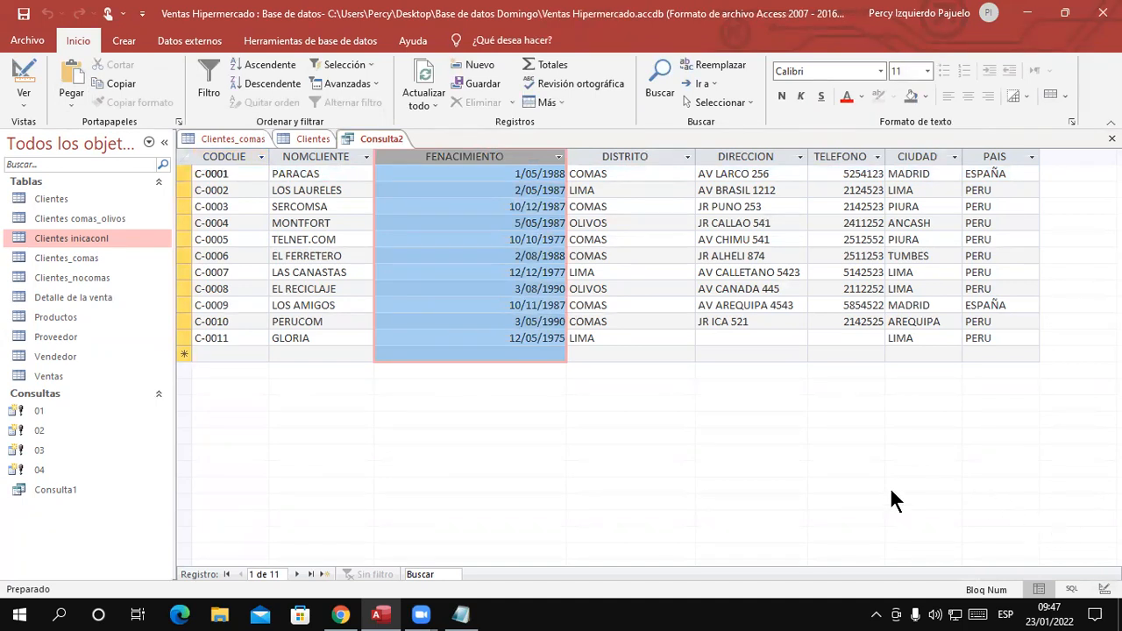
pyautogui.moveTo(536, 338); pyautogui.dragTo(589, 339)
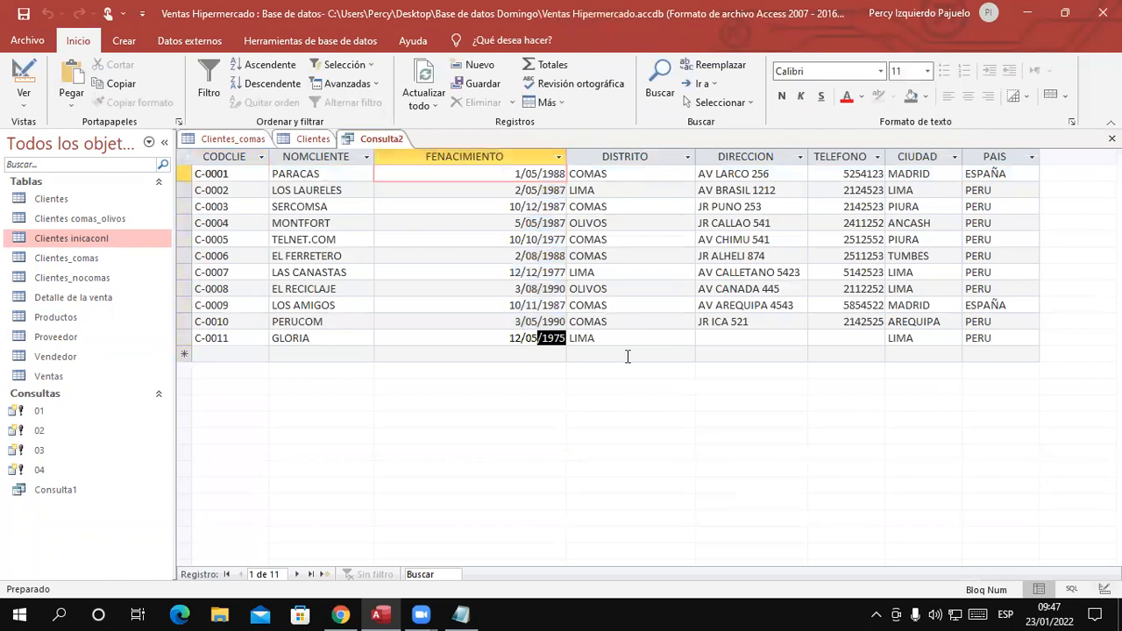
pyautogui.click(543, 272)
pyautogui.click(541, 239)
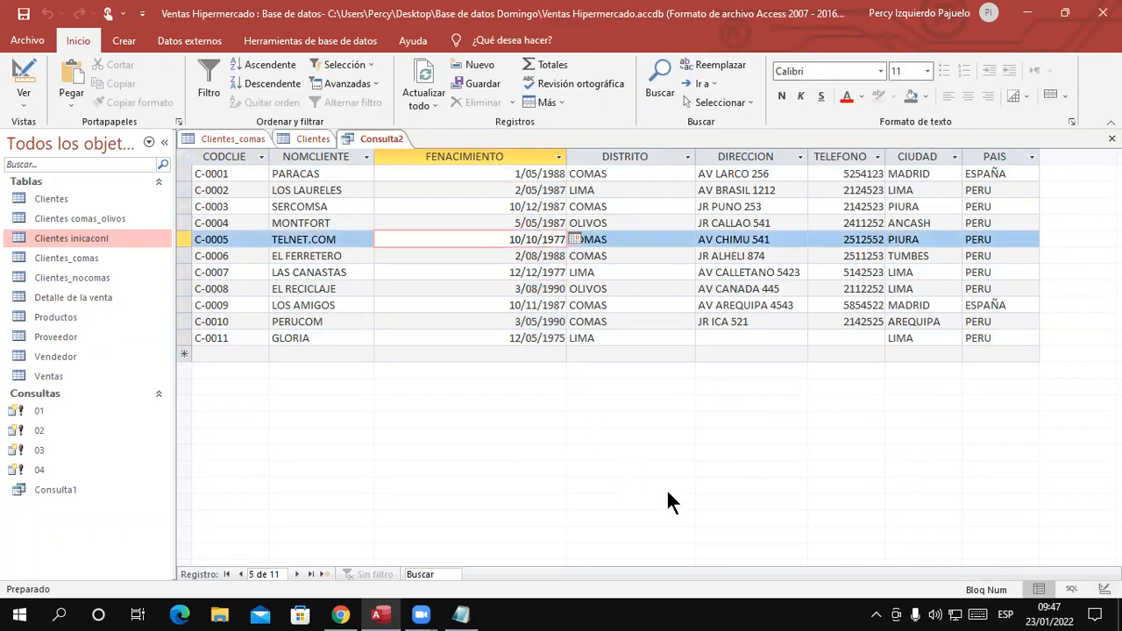
# Return to Design view and replace the FENACIMIENTO criterion with Año([FENACIMIENTO])>1980.
pyautogui.click(26, 75)
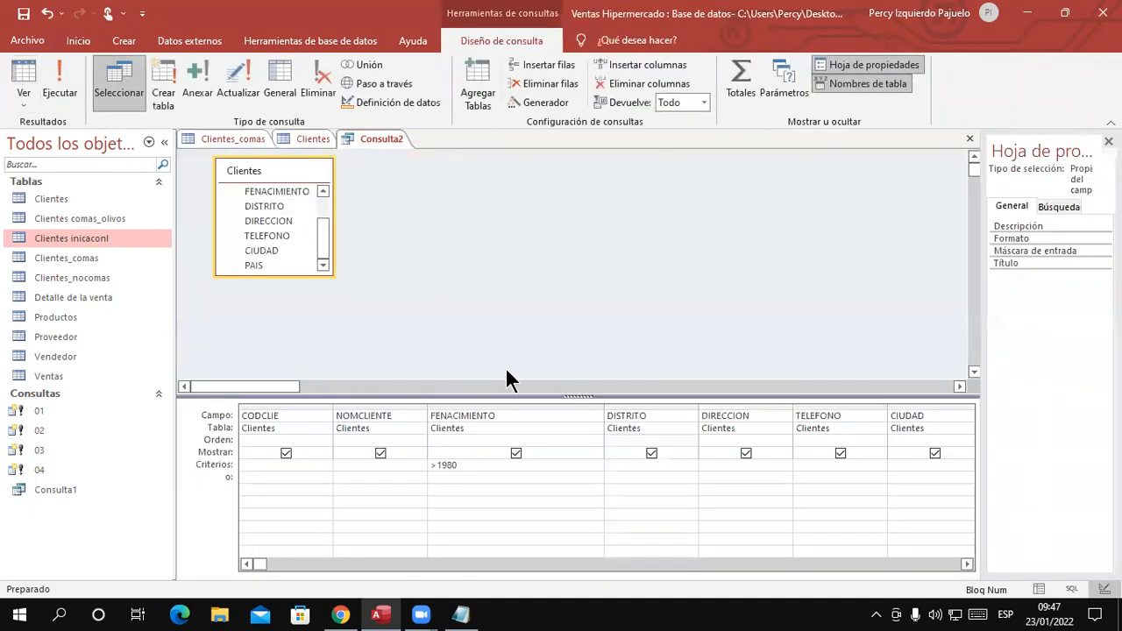
pyautogui.moveTo(459, 466); pyautogui.dragTo(420, 463)
pyautogui.write('año')
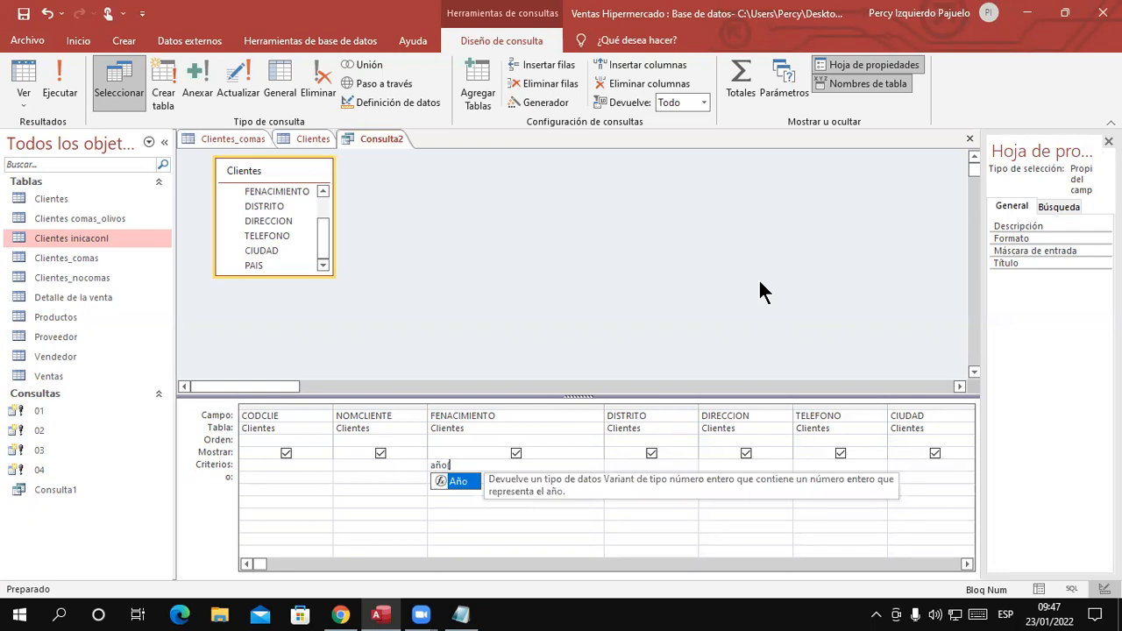
pyautogui.write('([')
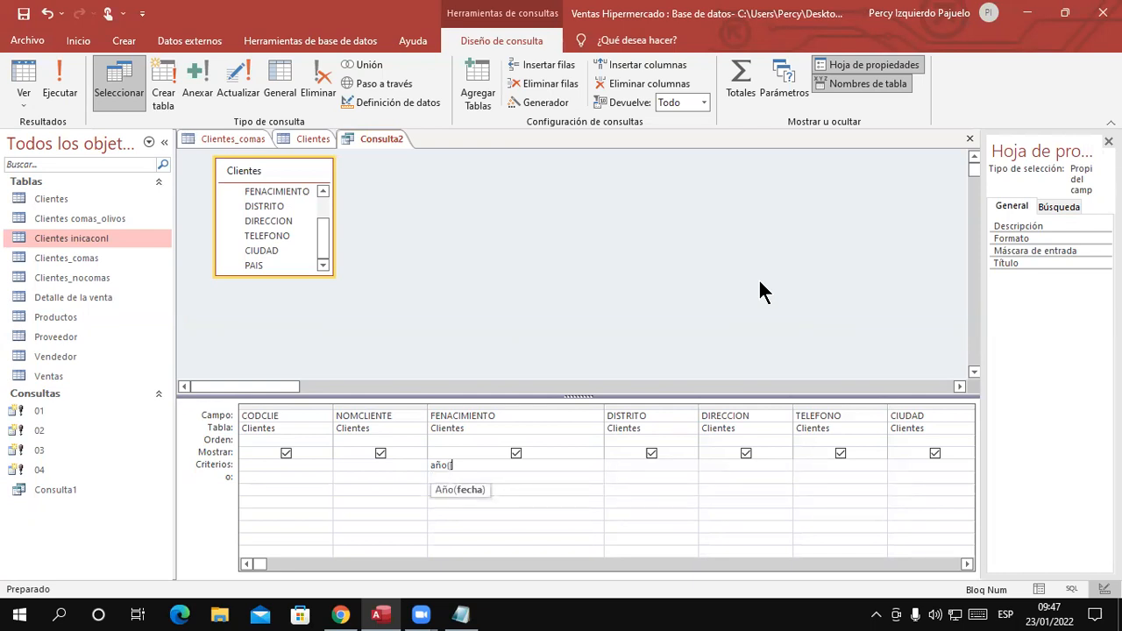
pyautogui.press('capslock')
pyautogui.write('FENACIMIE')
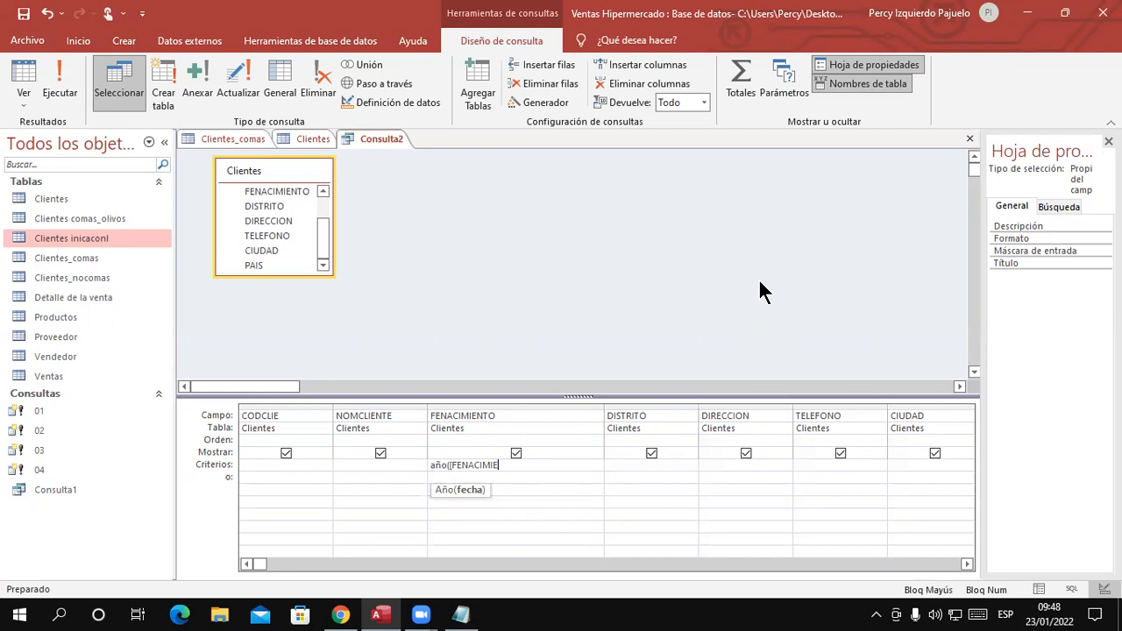
pyautogui.write('NTO])')
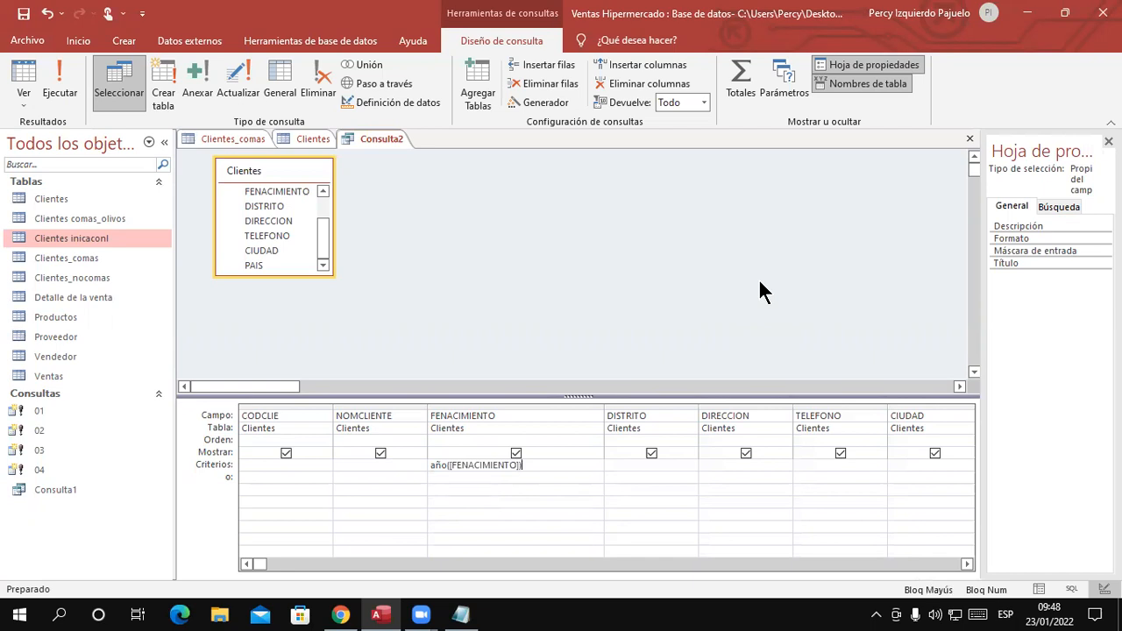
pyautogui.write('> 1980')
pyautogui.press('Return')
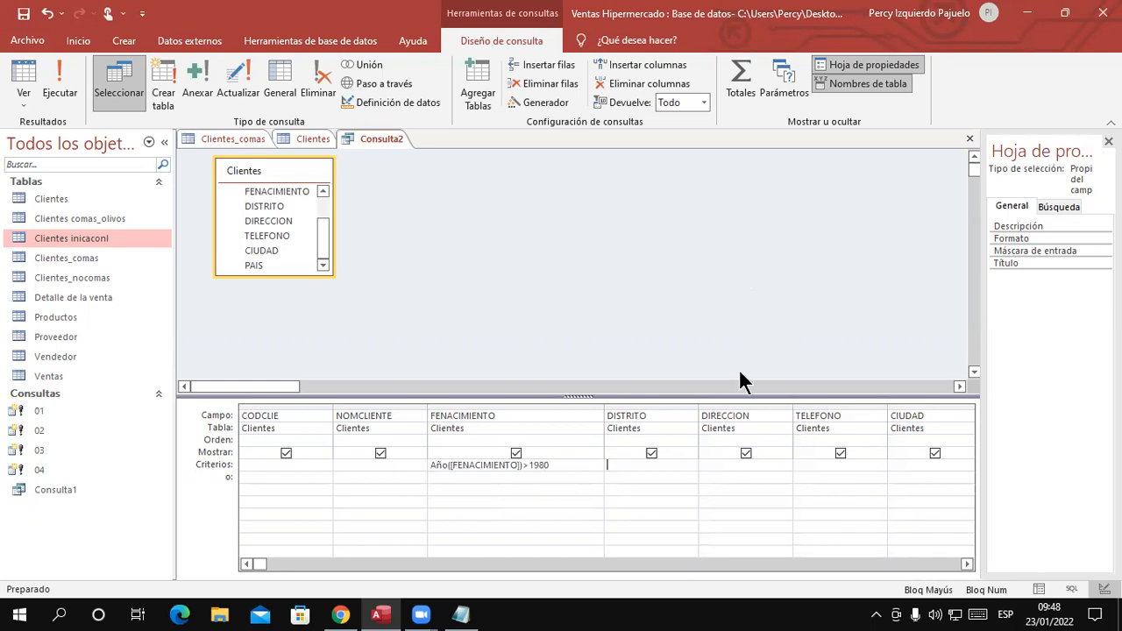
# Run the query with the year criterion, examine the FENACIMIENTO column, and return to Design view.
pyautogui.moveTo(567, 465); pyautogui.dragTo(371, 459)
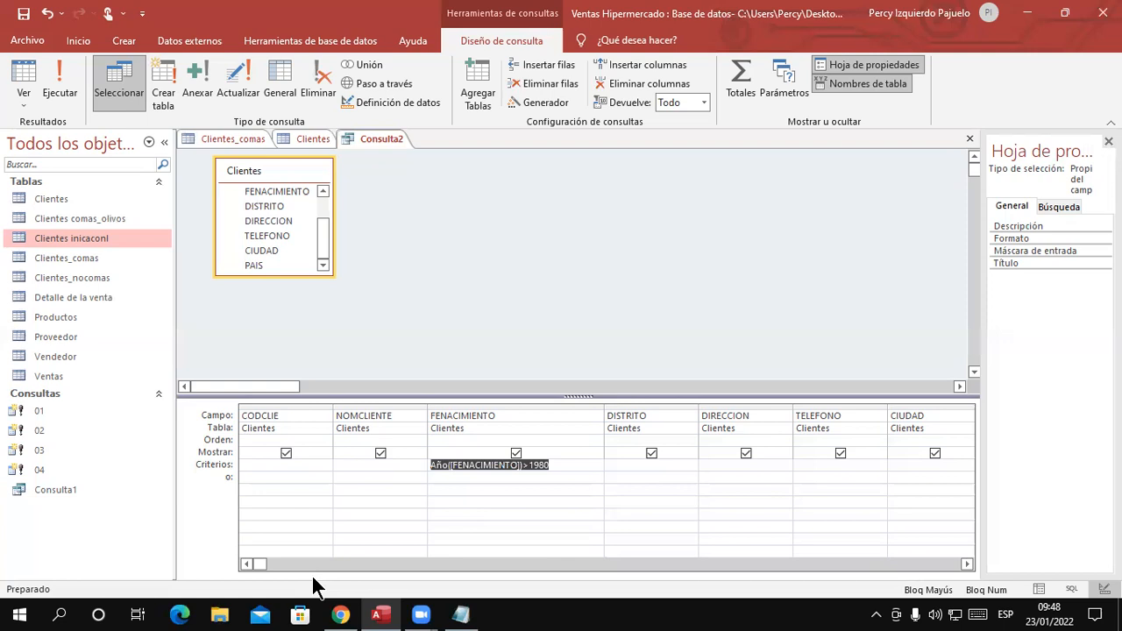
pyautogui.click(55, 93)
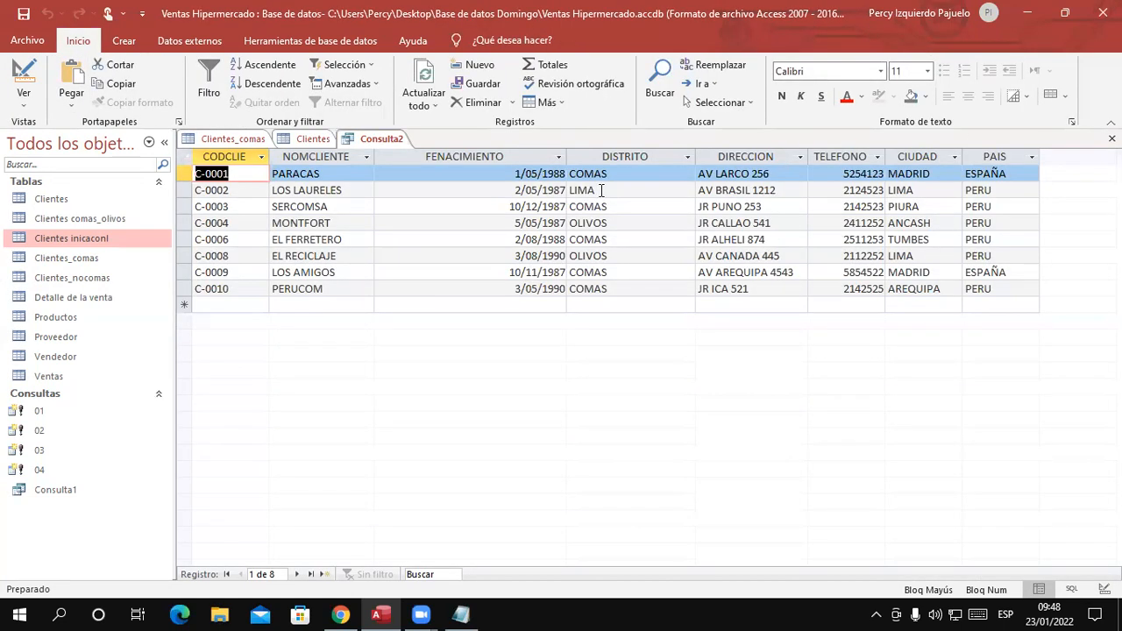
pyautogui.click(526, 159)
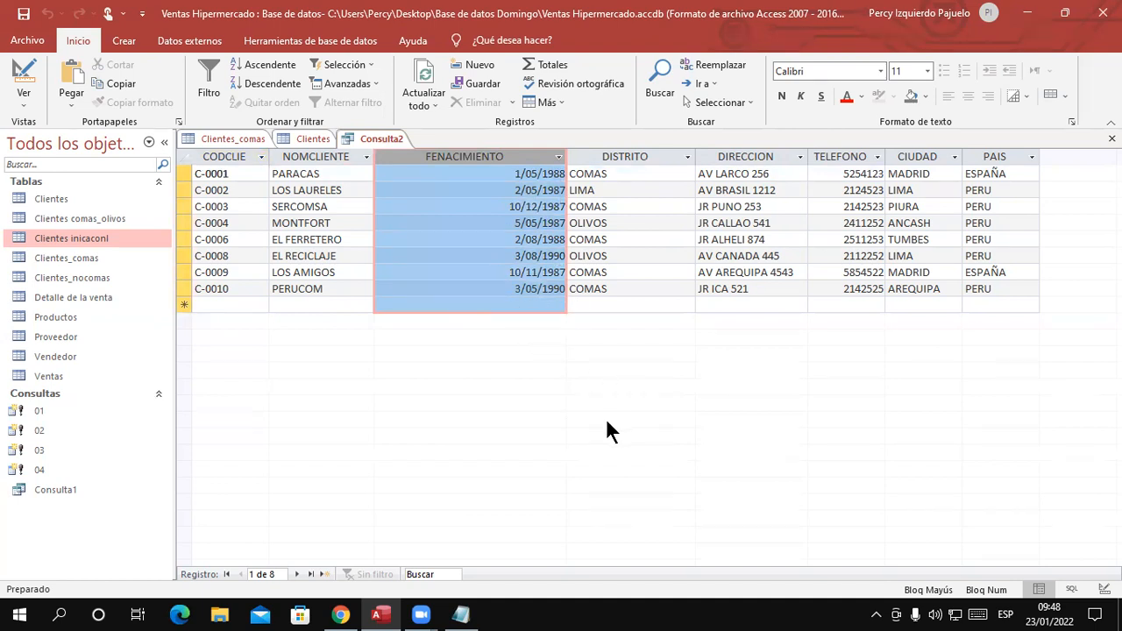
pyautogui.click(24, 81)
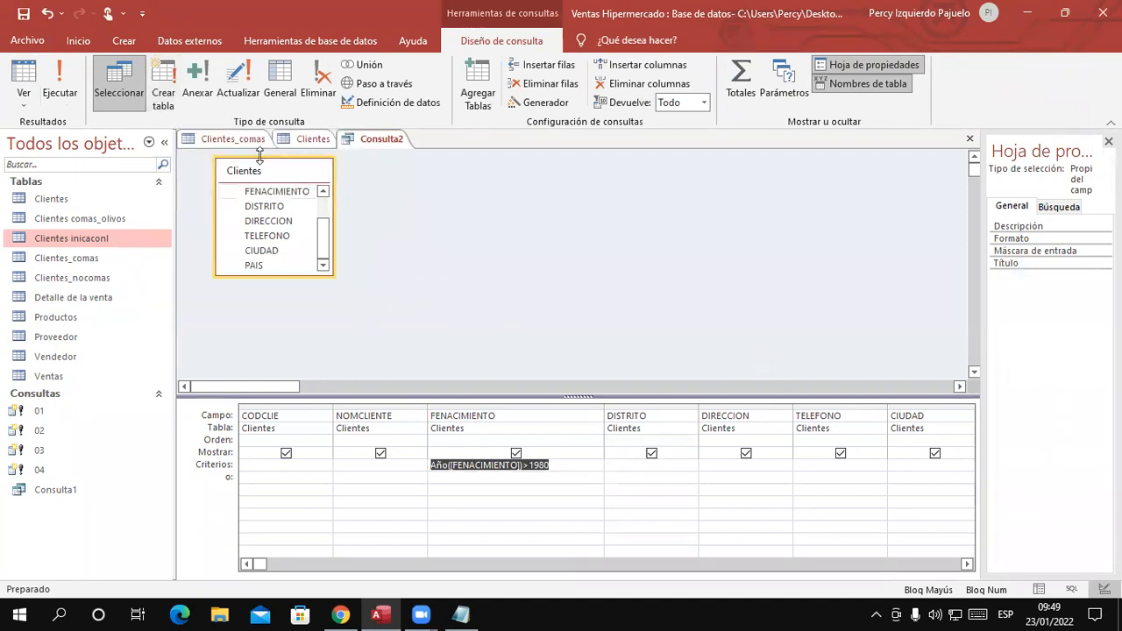
# Turn the query into a make-table query with the new table named "Clientes > 1980" in the active database.
pyautogui.click(162, 78)
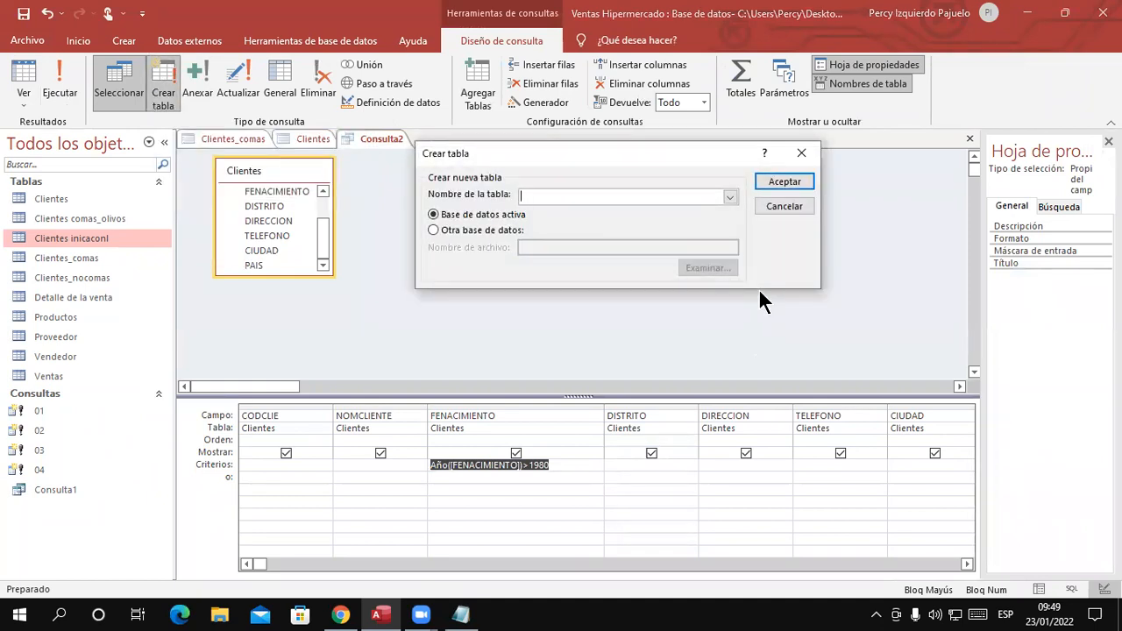
pyautogui.write('>19')
pyautogui.press('BackSpace')
pyautogui.press('BackSpace')
pyautogui.press('BackSpace')
pyautogui.write('cLIENTE')
pyautogui.press('BackSpace')
pyautogui.press('BackSpace')
pyautogui.press('BackSpace')
pyautogui.press('BackSpace')
pyautogui.press('BackSpace')
pyautogui.press('BackSpace')
pyautogui.press('BackSpace')
pyautogui.press('capslock')
pyautogui.write('Clientes > 1980')
pyautogui.click(787, 186)
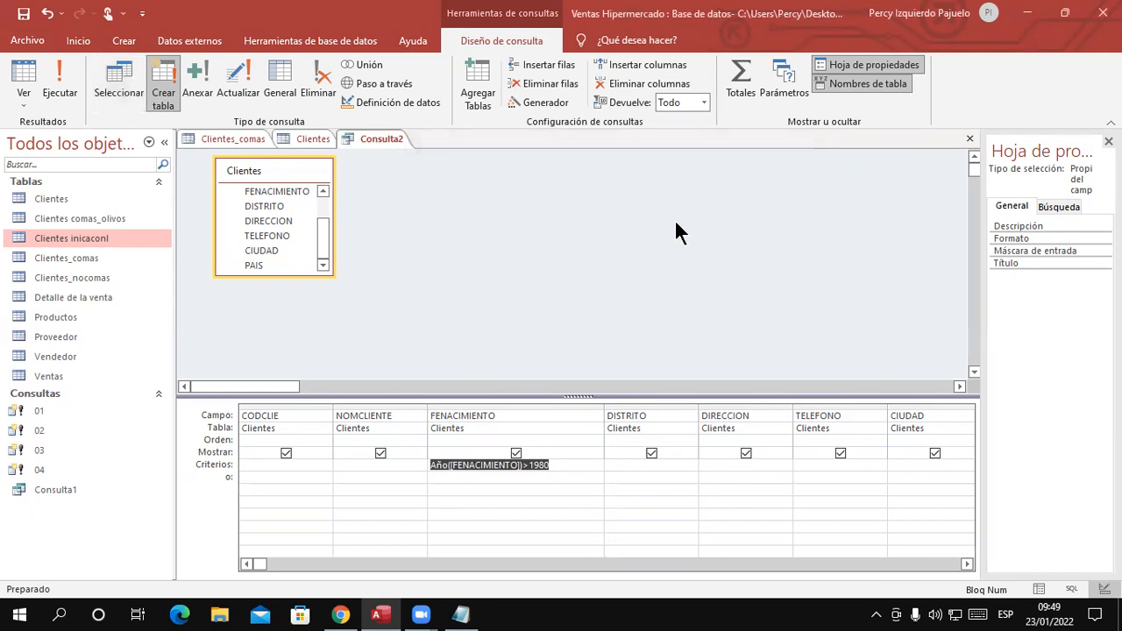
# Run the make-table query, accepting the creation of the new table, and save the query as 05.
pyautogui.click(74, 86)
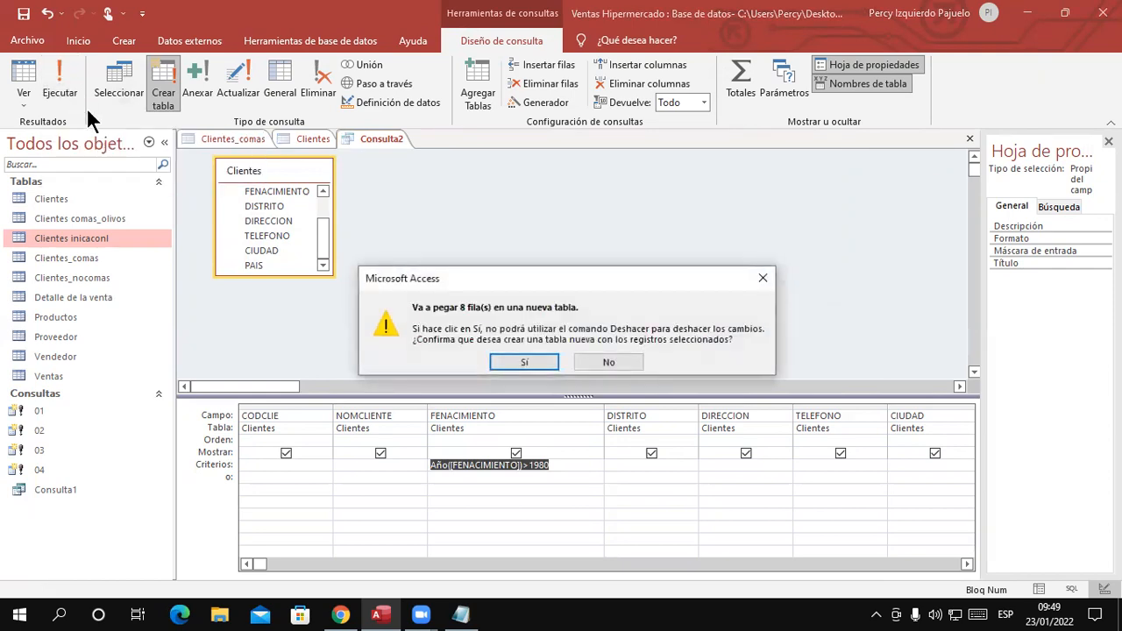
pyautogui.click(543, 361)
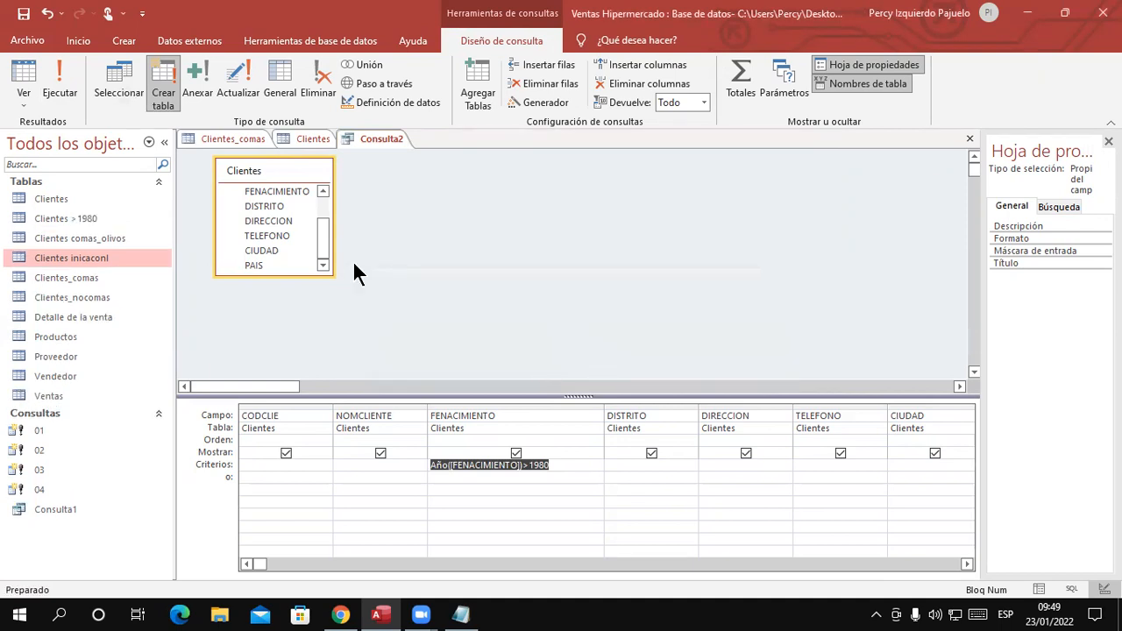
pyautogui.click(24, 14)
pyautogui.write('05')
pyautogui.press('Return')
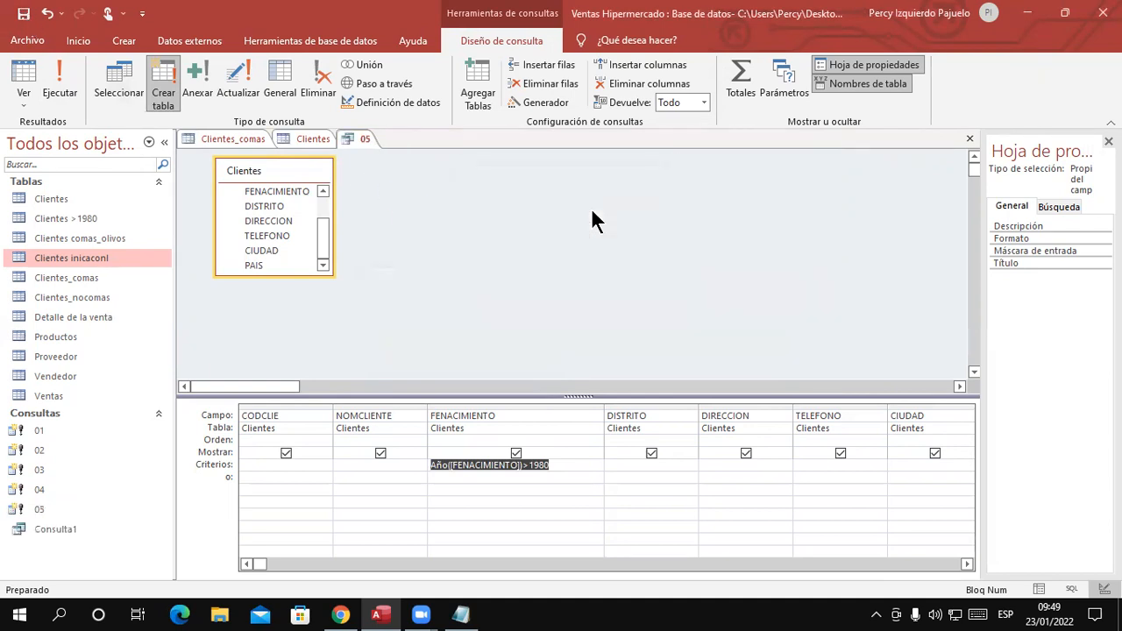
# Review the parts of the FENACIMIENTO criterion in query 05, highlighting the Año function and the whole expression.
pyautogui.click(569, 472)
pyautogui.moveTo(576, 469); pyautogui.dragTo(393, 467)
pyautogui.moveTo(574, 464); pyautogui.dragTo(363, 467)
pyautogui.click(456, 466)
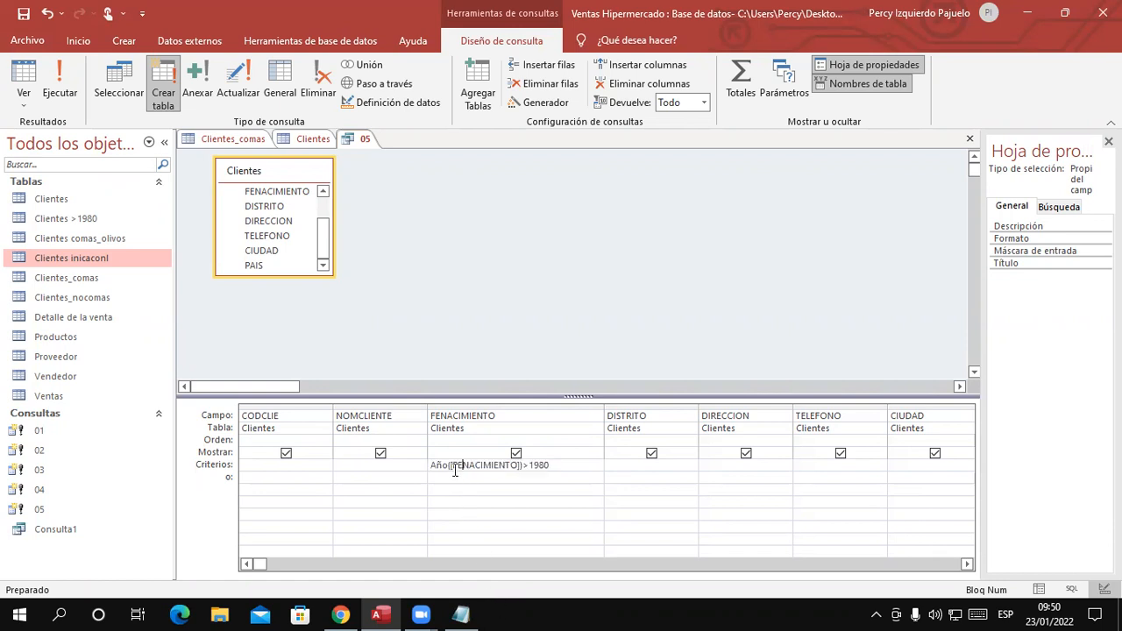
pyautogui.moveTo(432, 465); pyautogui.dragTo(447, 465)
pyautogui.click(437, 467)
pyautogui.moveTo(589, 469); pyautogui.dragTo(405, 470)
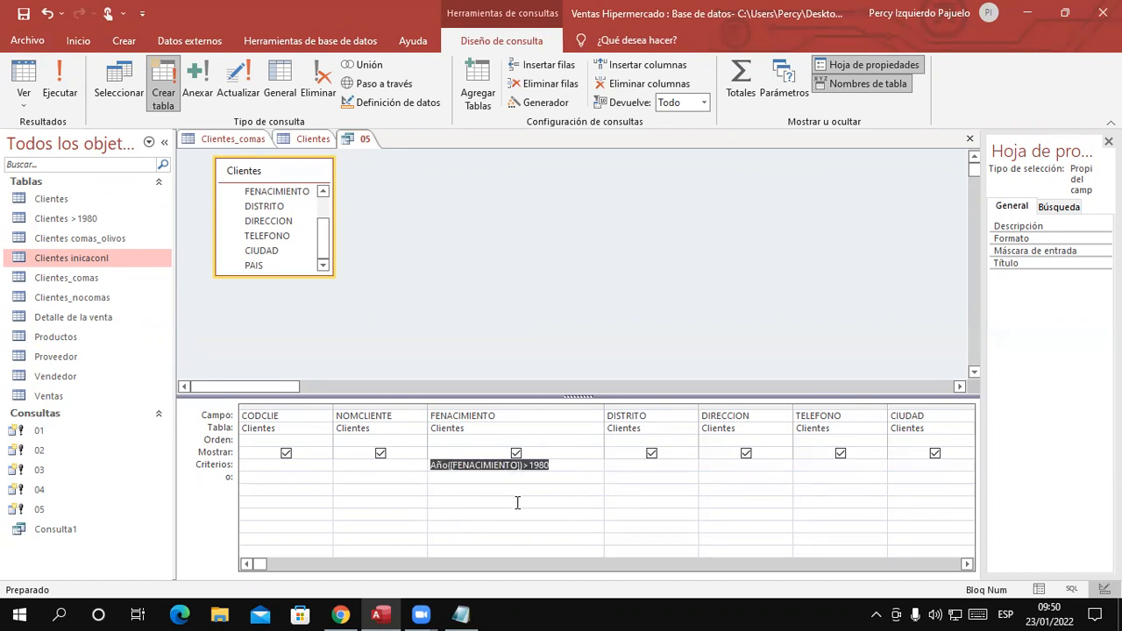
pyautogui.click(566, 464)
pyautogui.moveTo(567, 464); pyautogui.dragTo(412, 469)
# Switch to Notepad and begin a new exercise below exercise 6 with "7. Crear una consulta que permita crear".
pyautogui.click(462, 615)
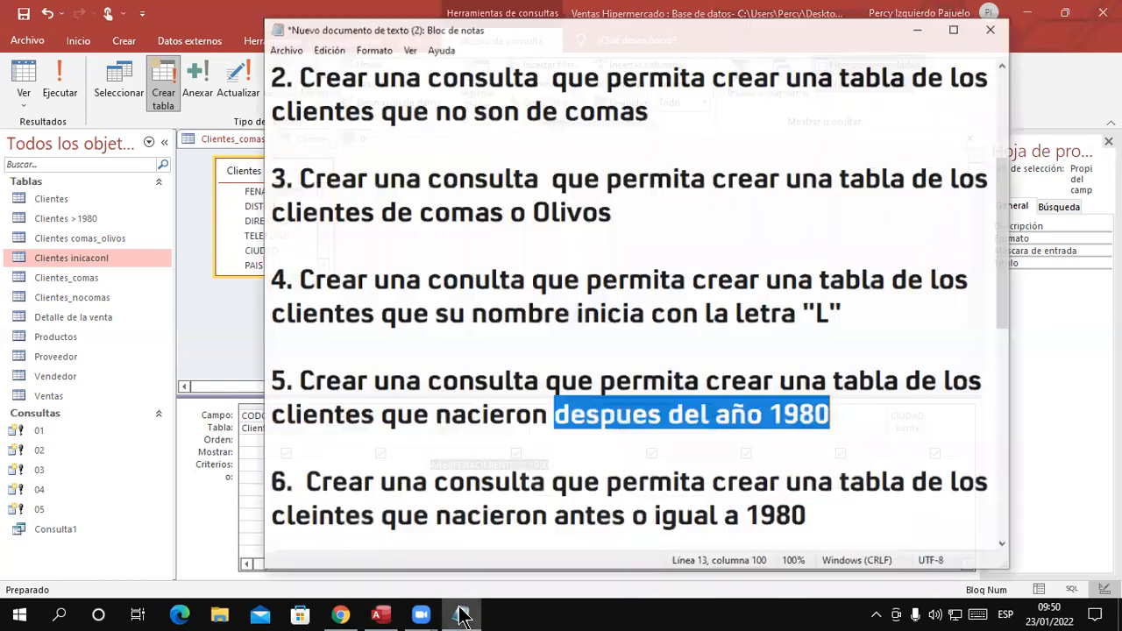
pyautogui.scroll(-3, 509, 491)
pyautogui.scroll(1, 504, 474)
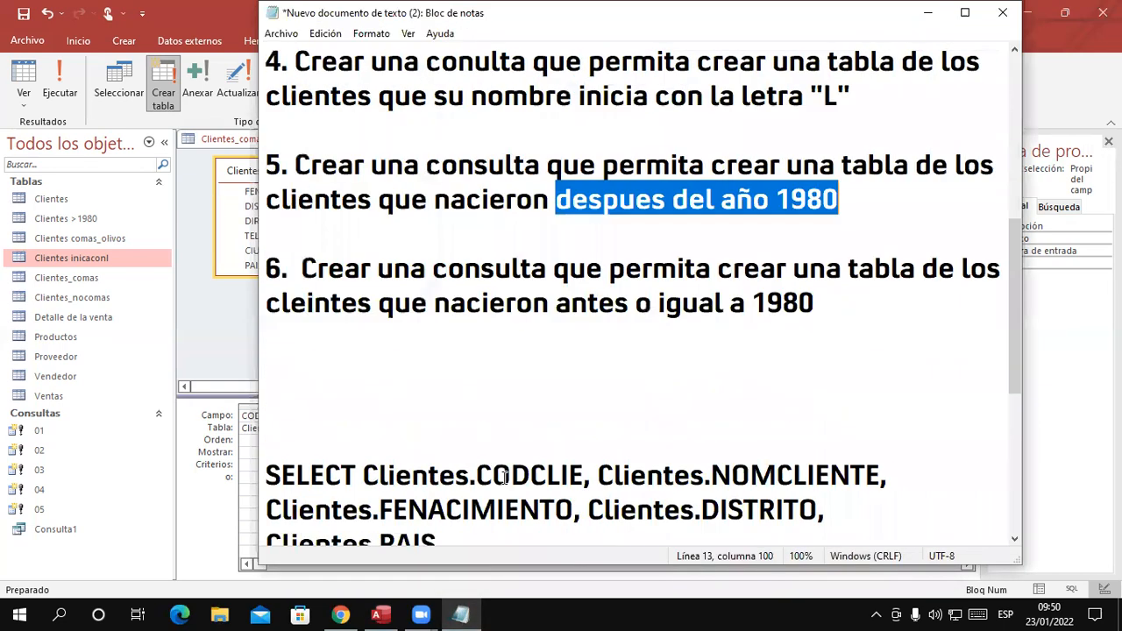
pyautogui.click(345, 367)
pyautogui.press('Return')
pyautogui.press('Return')
pyautogui.press('Return')
pyautogui.press('Return')
pyautogui.click(310, 378)
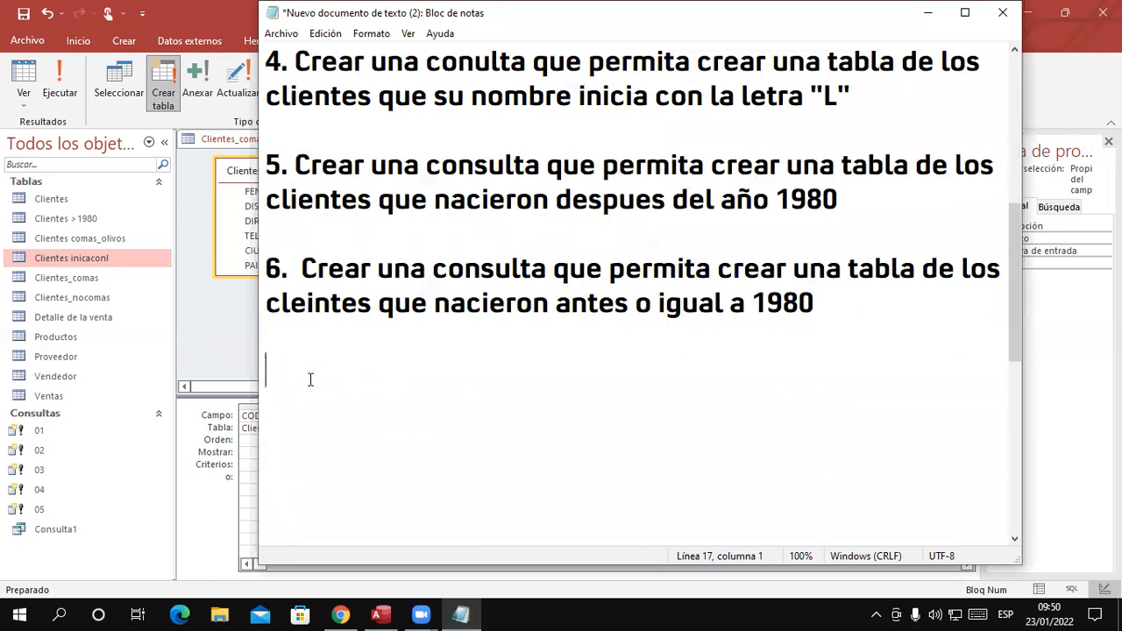
pyautogui.write('7. Crear una consulta ')
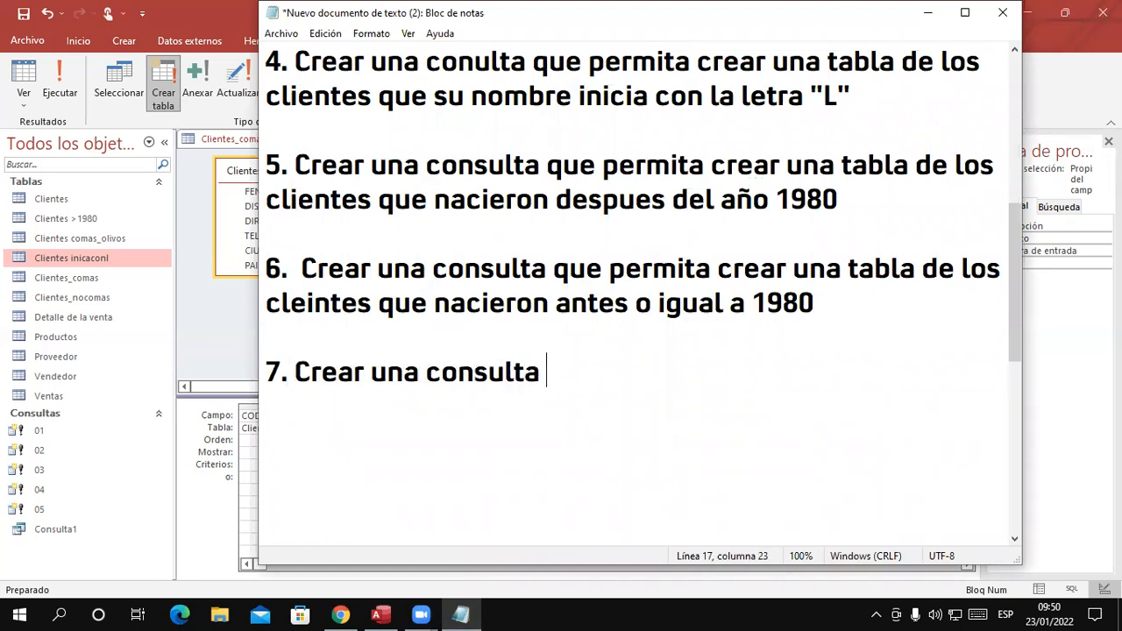
pyautogui.write('que permita crear')
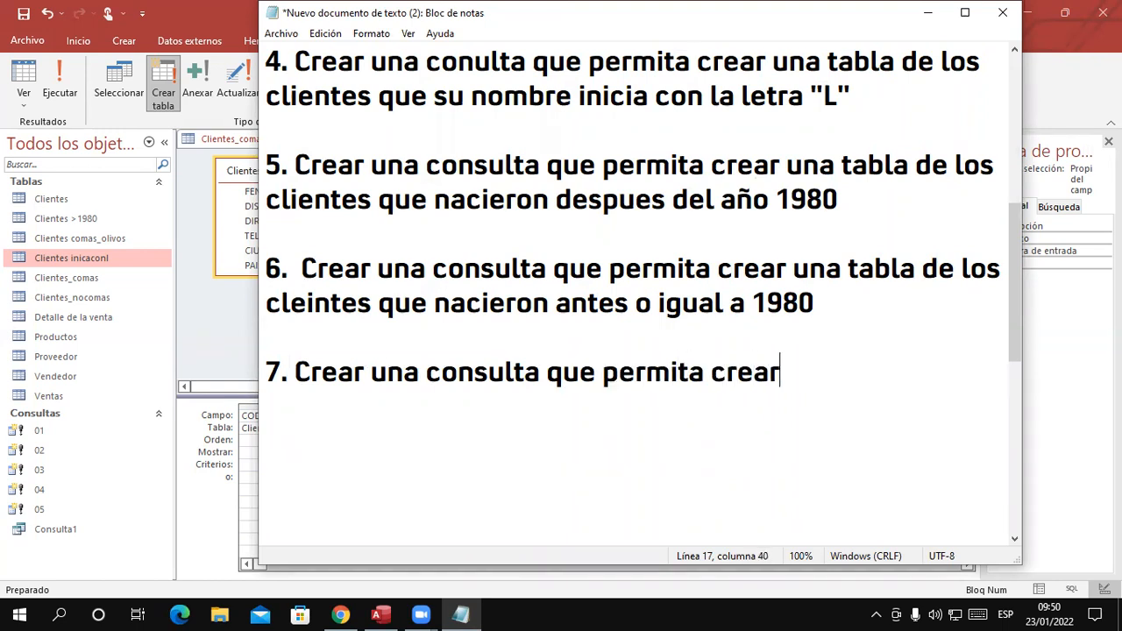